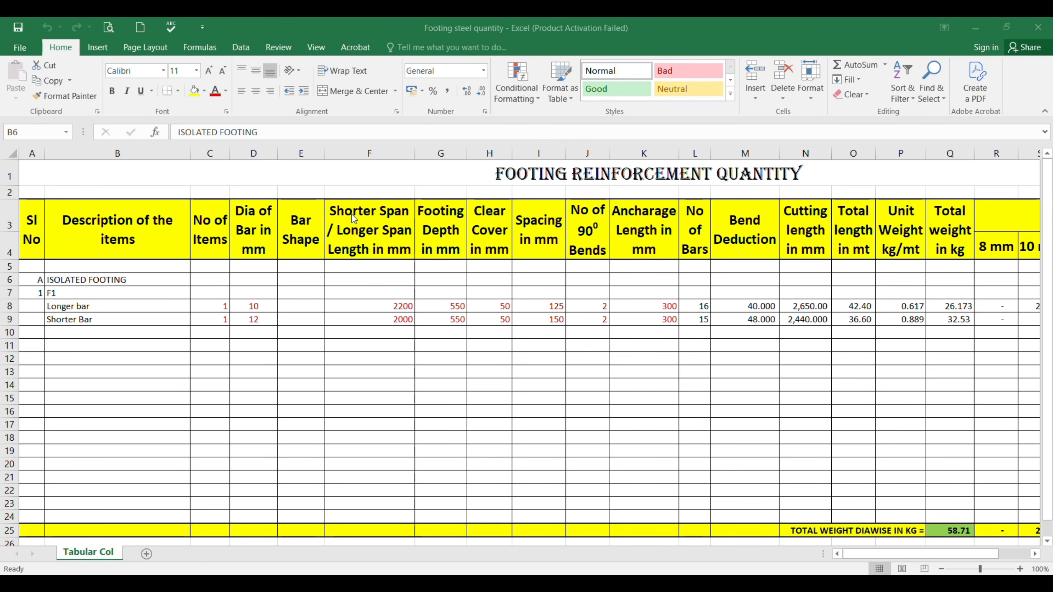
# Switch to the AutoCAD drawing and examine the F1 footing plan, its longer and shorter span sections and the rebar formulas.
pyautogui.click(84, 281)
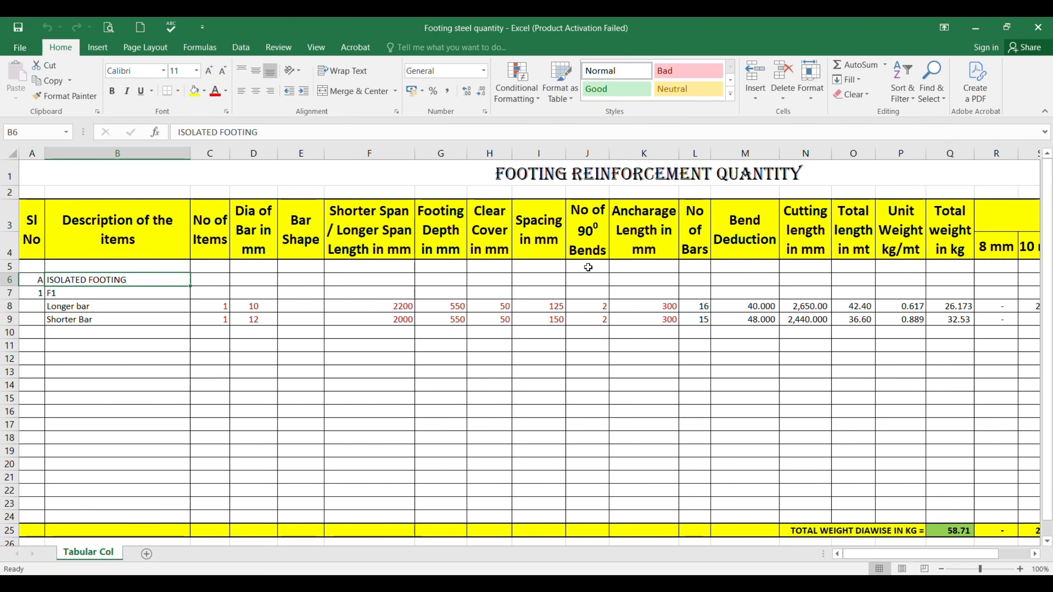
pyautogui.moveTo(712, 581)
pyautogui.click(711, 552)
pyautogui.scroll(-8, 203, 191)
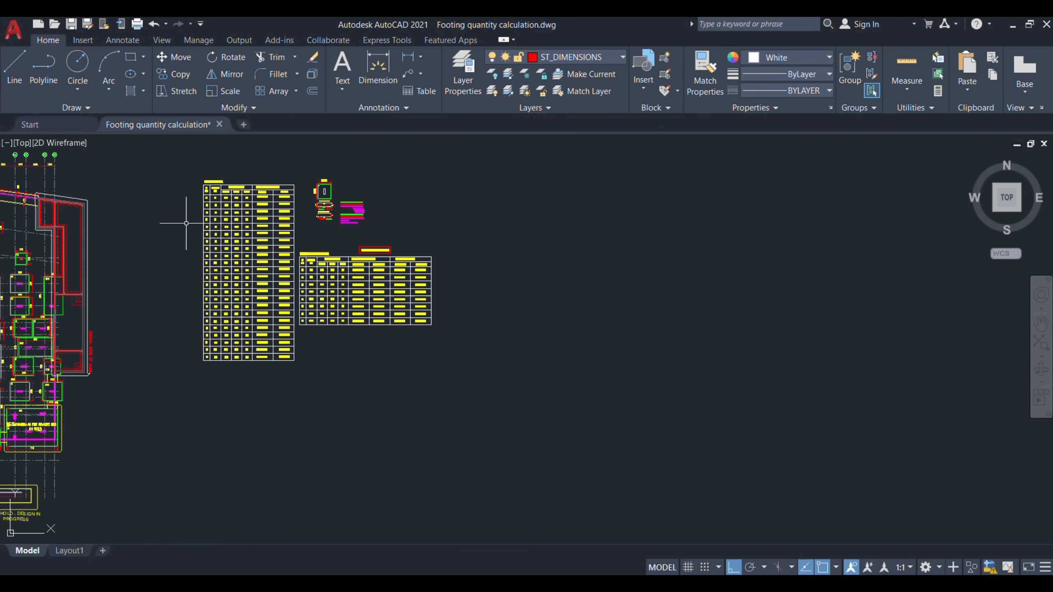
pyautogui.scroll(6, 256, 187)
pyautogui.scroll(6, 534, 194)
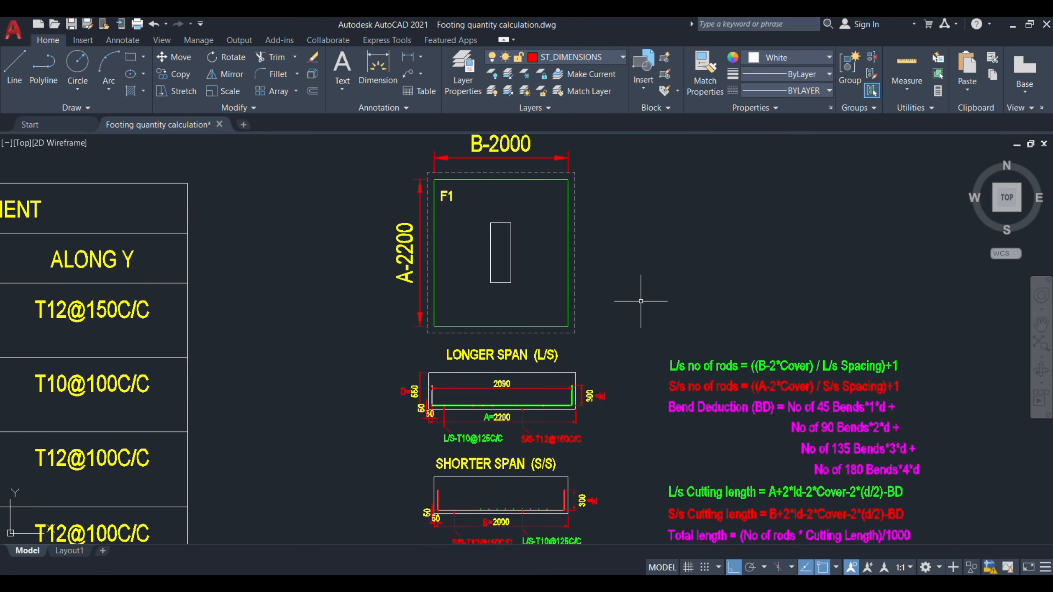
pyautogui.moveTo(639, 299); pyautogui.dragTo(606, 264)
pyautogui.scroll(-3, 607, 263)
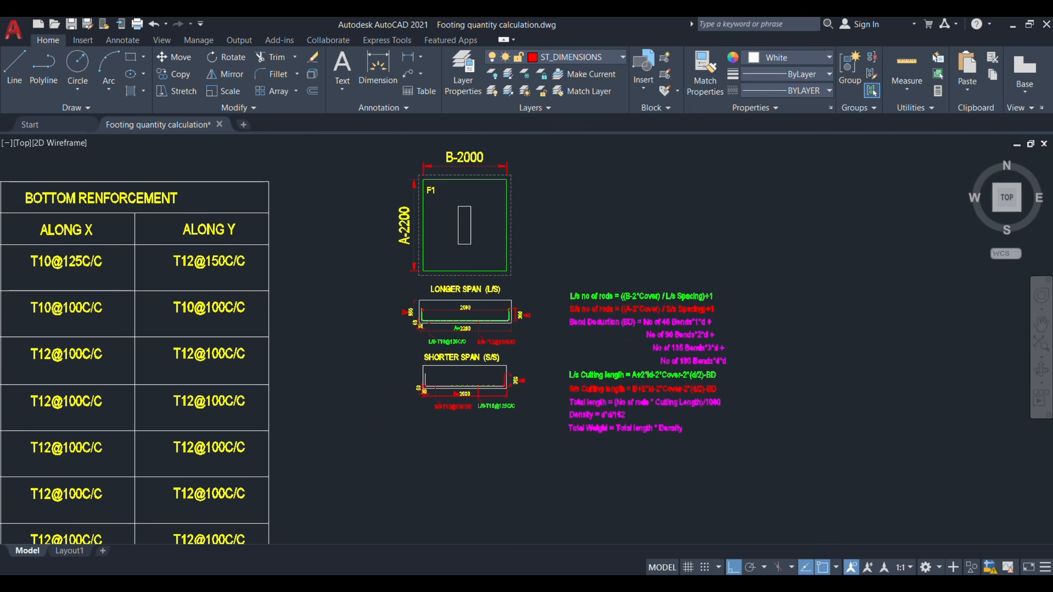
pyautogui.scroll(3, 692, 324)
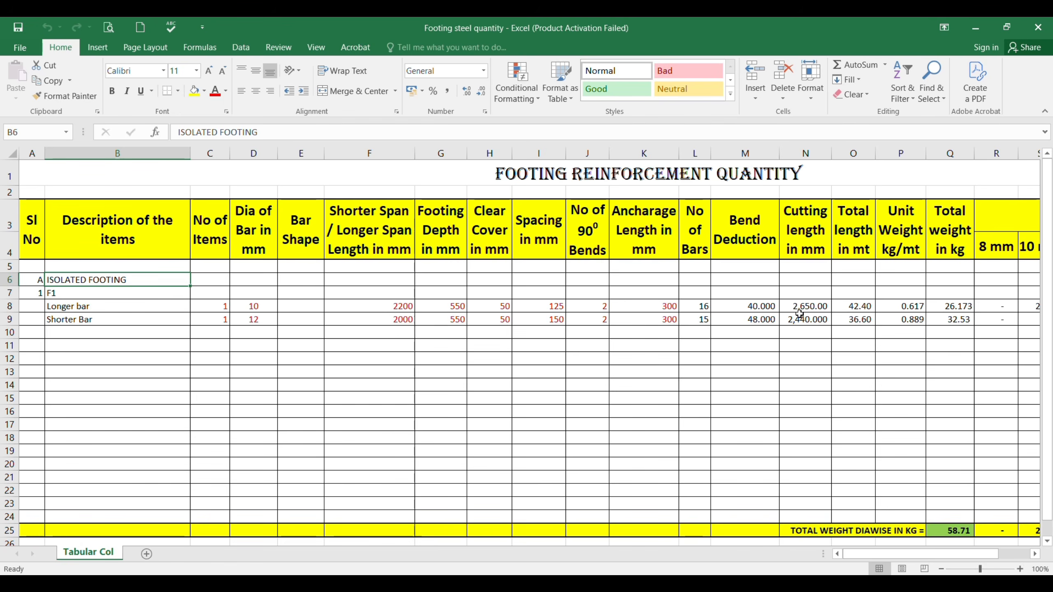
# In the Excel sheet, examine the longer bar's formulas from number of bars to unit weight, and the diameter-wise total weights.
pyautogui.click(703, 307)
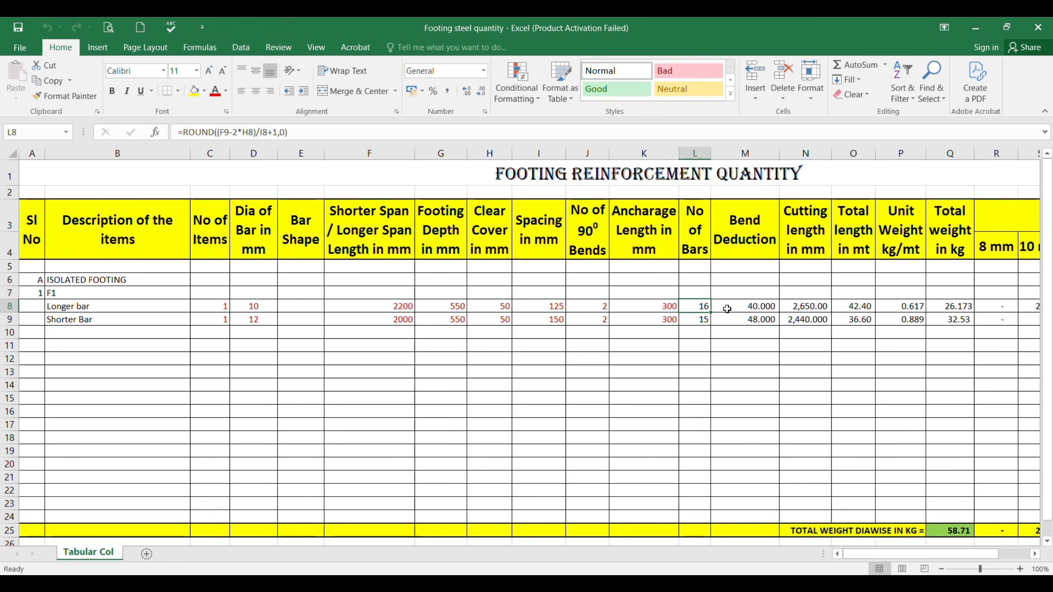
pyautogui.click(767, 308)
pyautogui.click(805, 306)
pyautogui.click(857, 307)
pyautogui.click(921, 308)
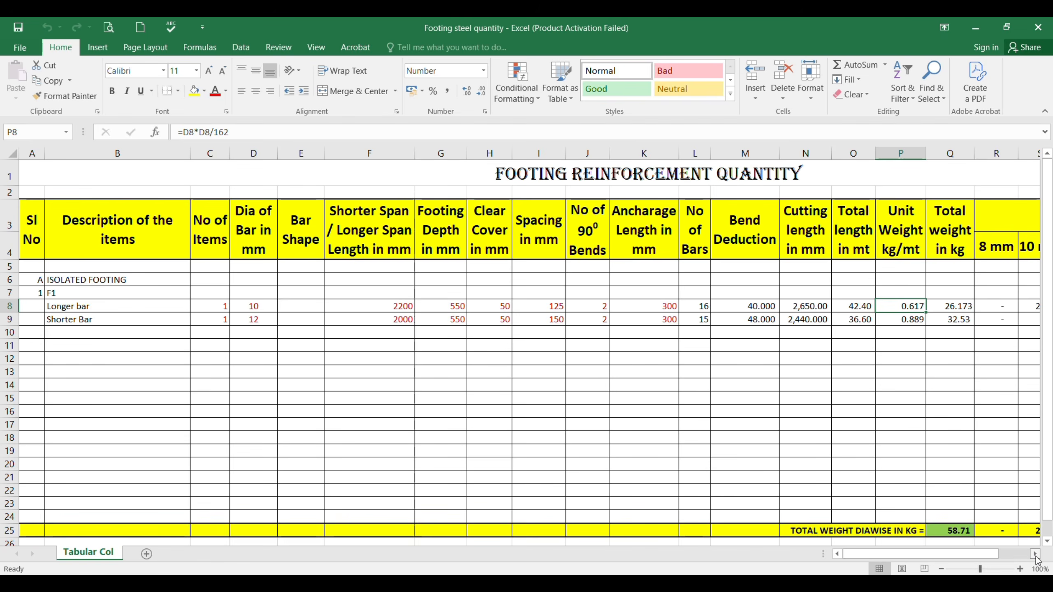
pyautogui.click(1035, 554)
pyautogui.click(1035, 554)
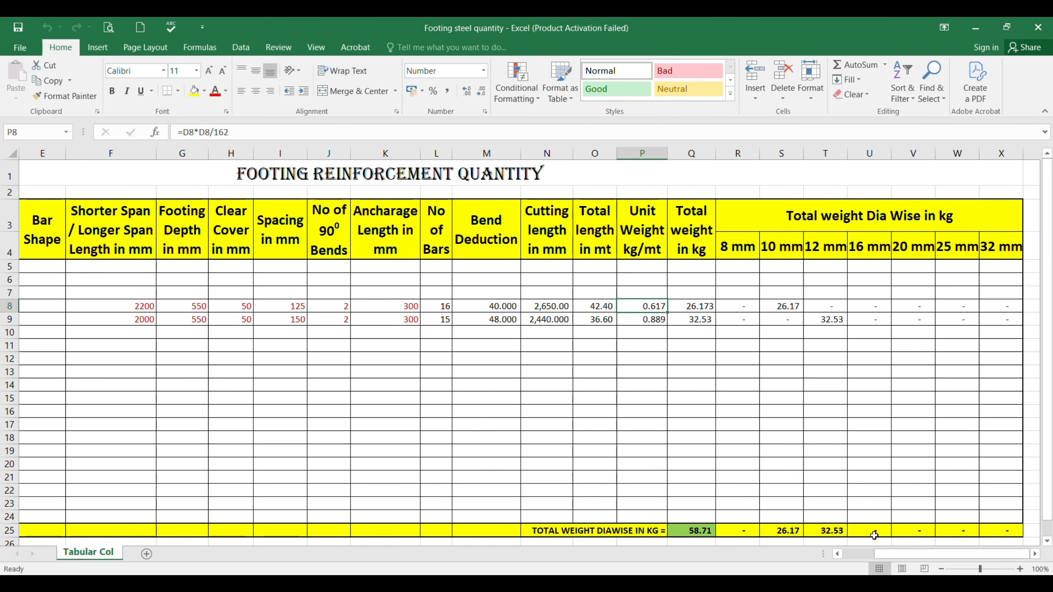
pyautogui.moveTo(890, 555); pyautogui.dragTo(858, 555)
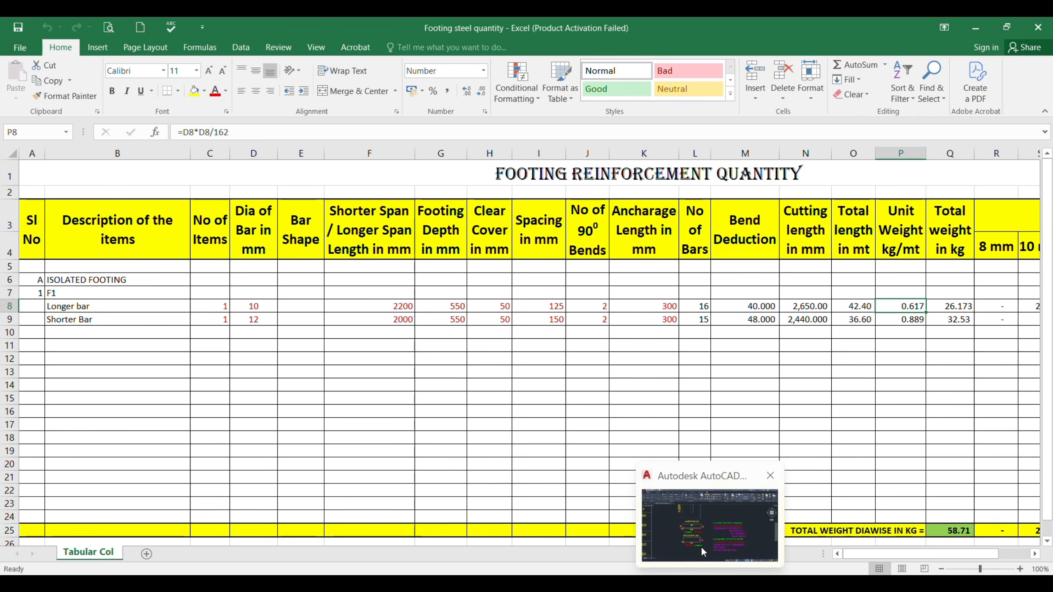
# Switch to AutoCAD and examine the footing schedule's sizes and bottom reinforcement for footings F1 through F22.
pyautogui.click(703, 552)
pyautogui.scroll(-5, 646, 365)
pyautogui.scroll(5, 416, 360)
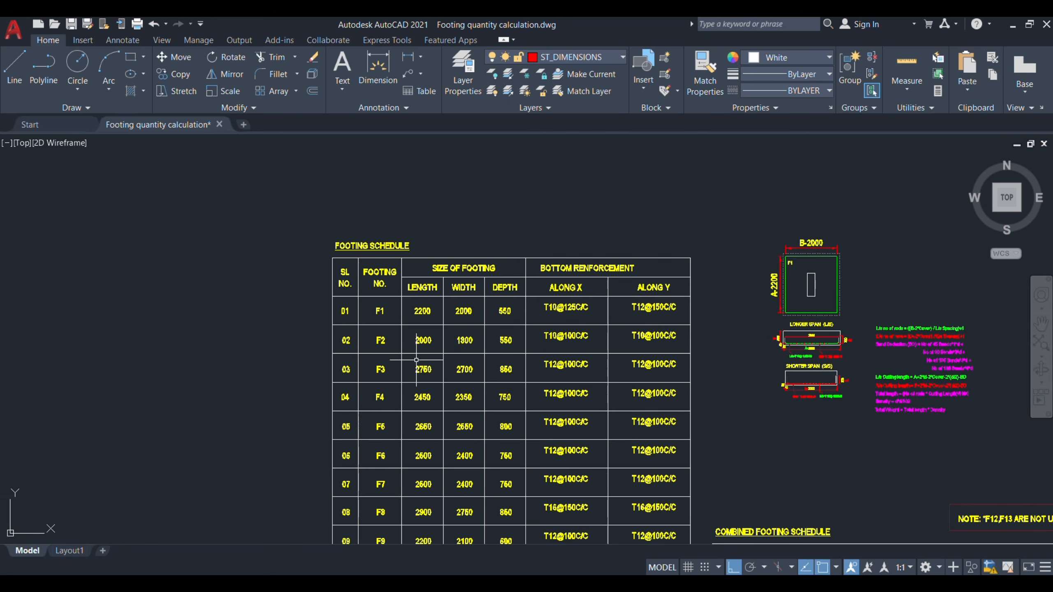
pyautogui.scroll(3, 416, 359)
pyautogui.scroll(-2, 416, 254)
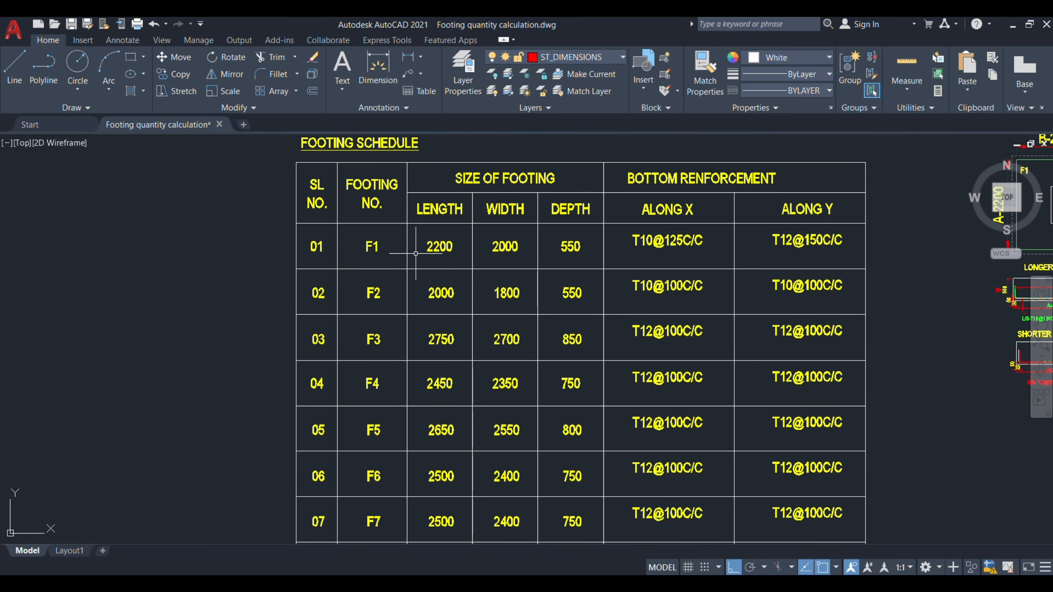
pyautogui.moveTo(445, 493); pyautogui.dragTo(390, 282)
pyautogui.moveTo(388, 373); pyautogui.dragTo(405, 170)
pyautogui.moveTo(390, 470); pyautogui.dragTo(408, 261)
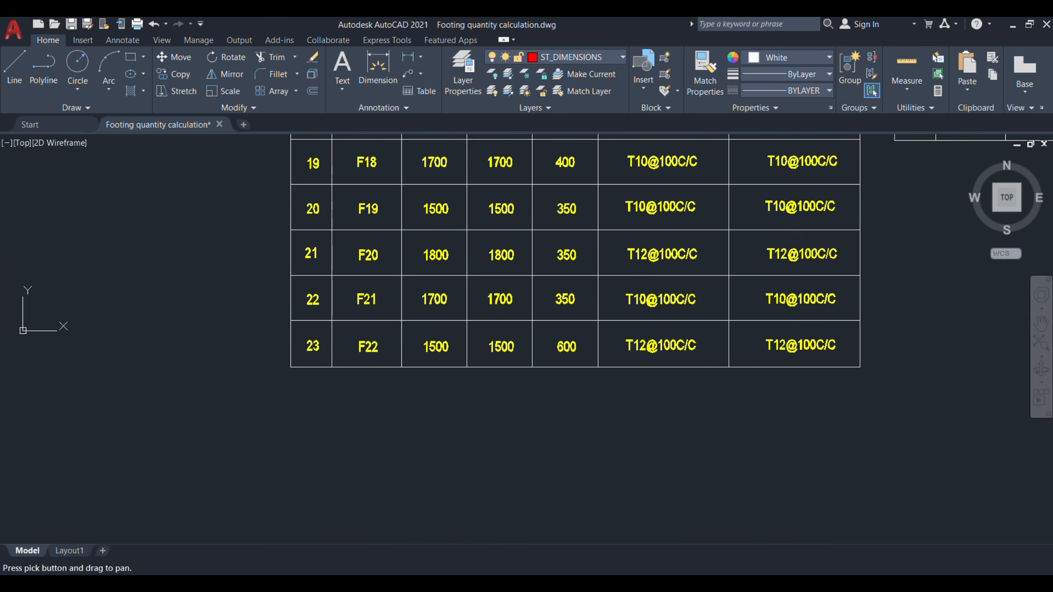
pyautogui.press('Escape')
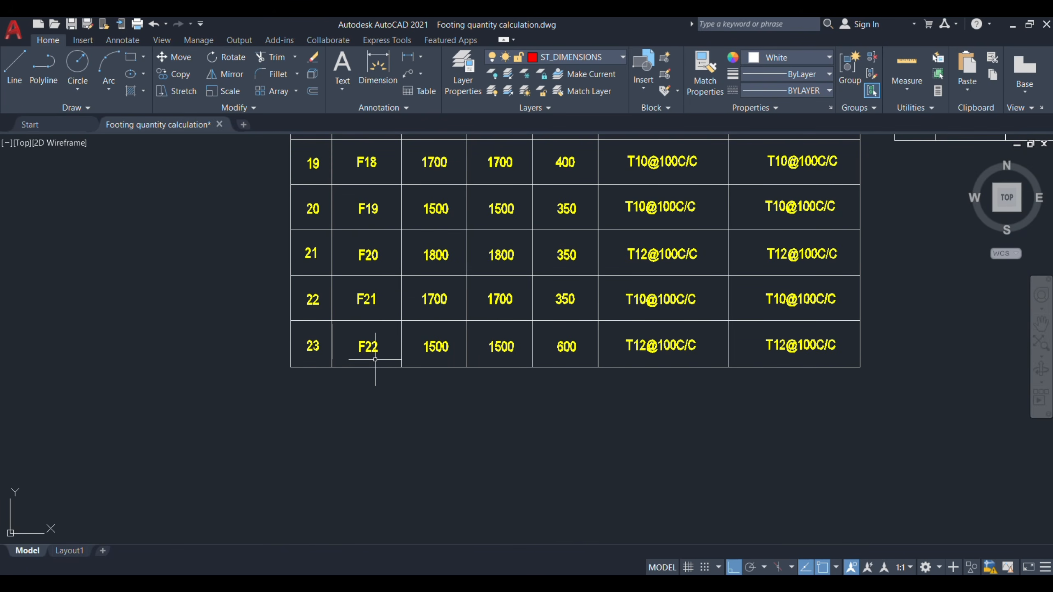
pyautogui.scroll(-5, 375, 359)
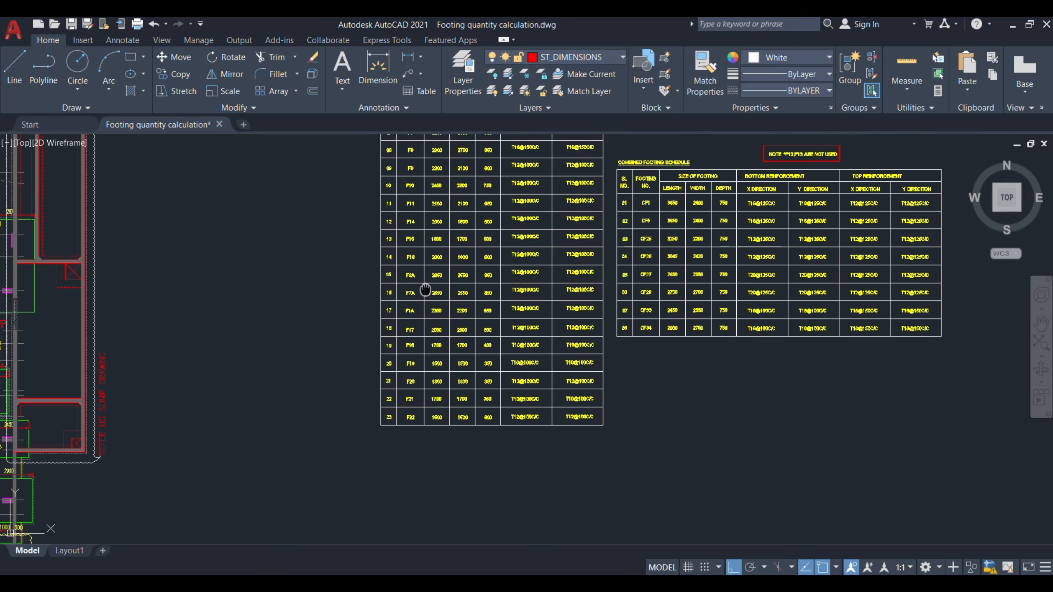
pyautogui.scroll(6, 513, 211)
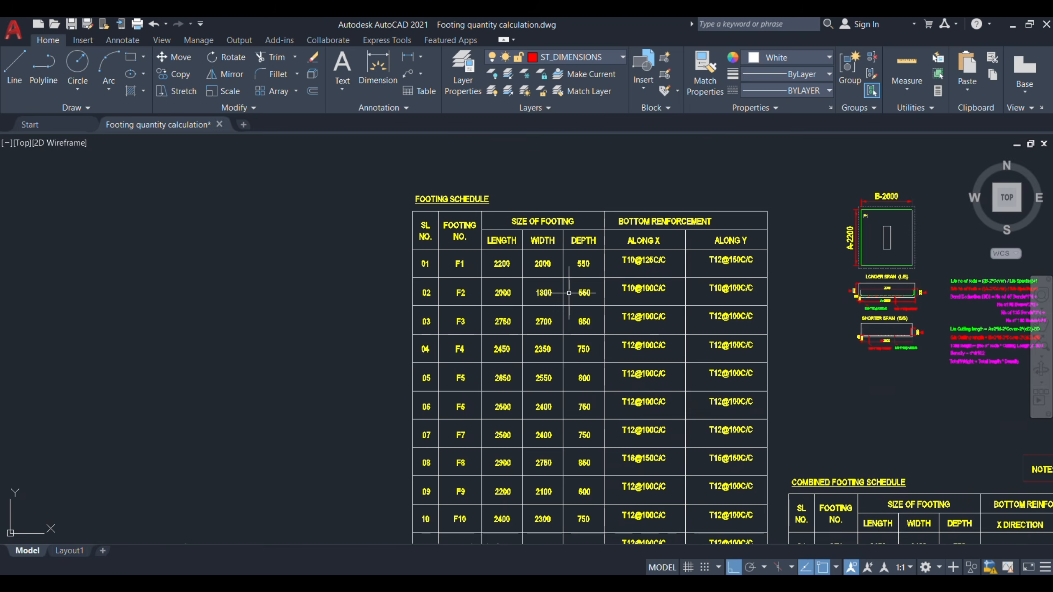
pyautogui.moveTo(577, 290); pyautogui.dragTo(586, 352)
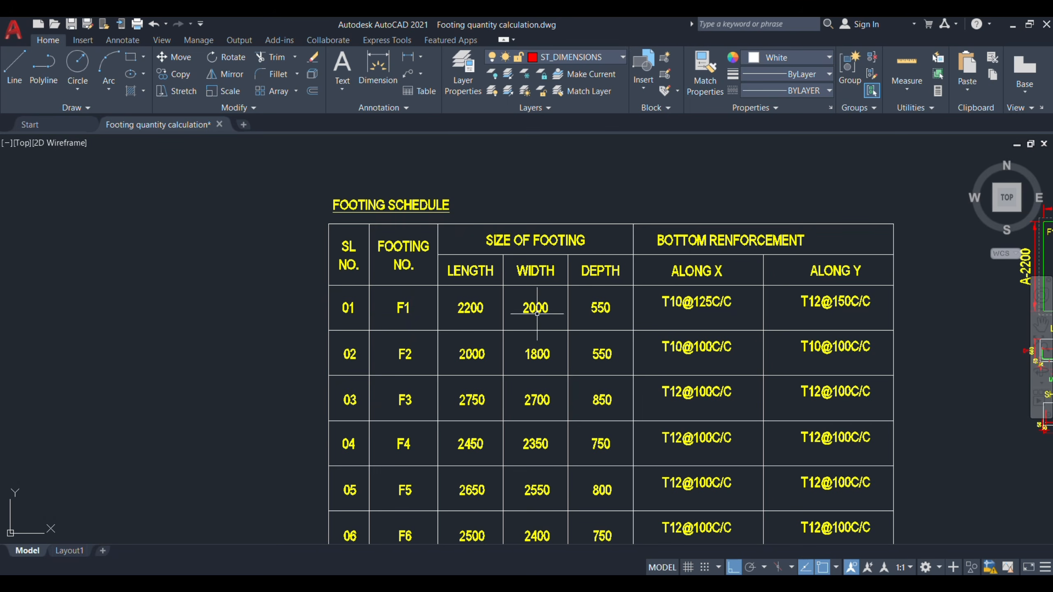
# Back in the Excel sheet, give the ISOLATED FOOTING heading in B6 a light green fill and bold text.
pyautogui.click(669, 539)
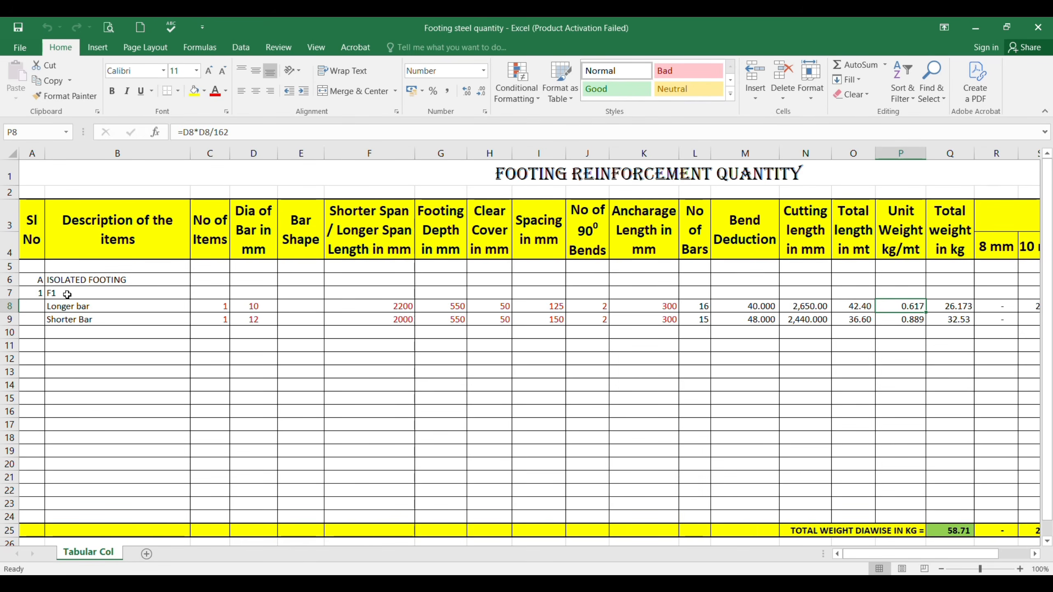
pyautogui.click(70, 280)
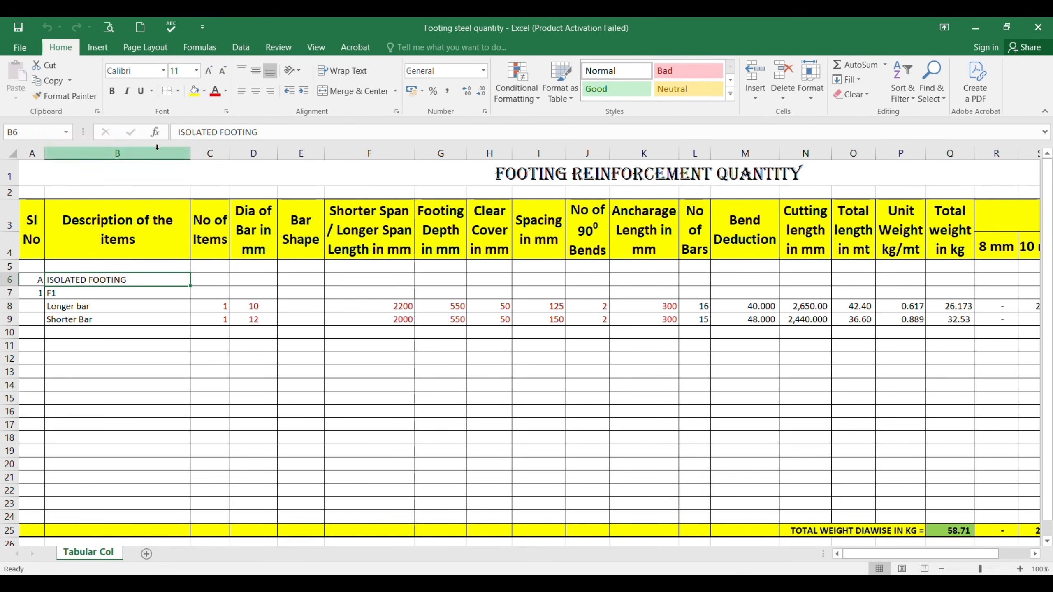
pyautogui.click(204, 91)
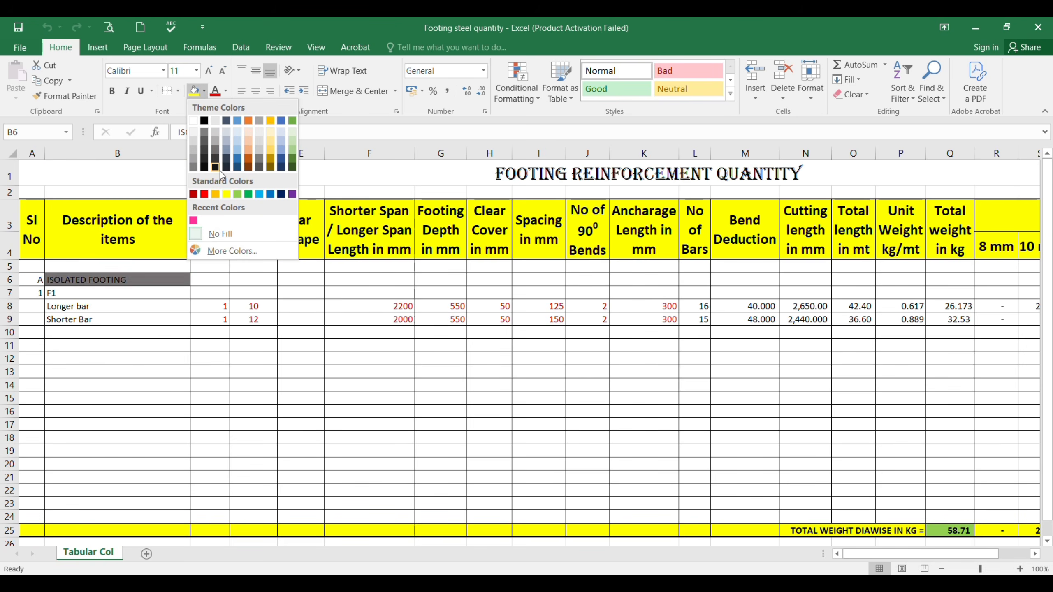
pyautogui.click(238, 195)
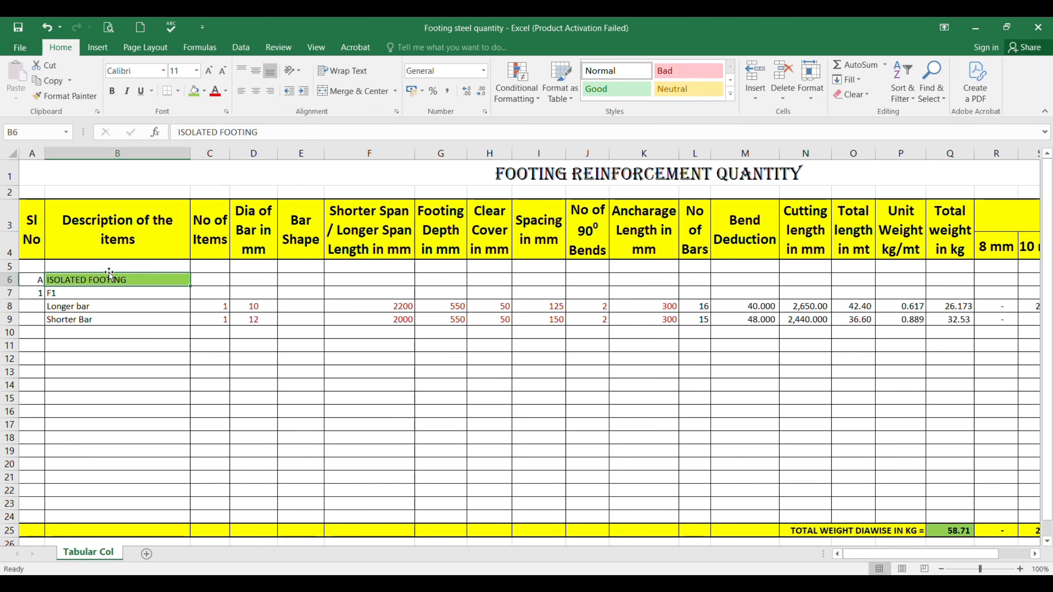
pyautogui.click(112, 91)
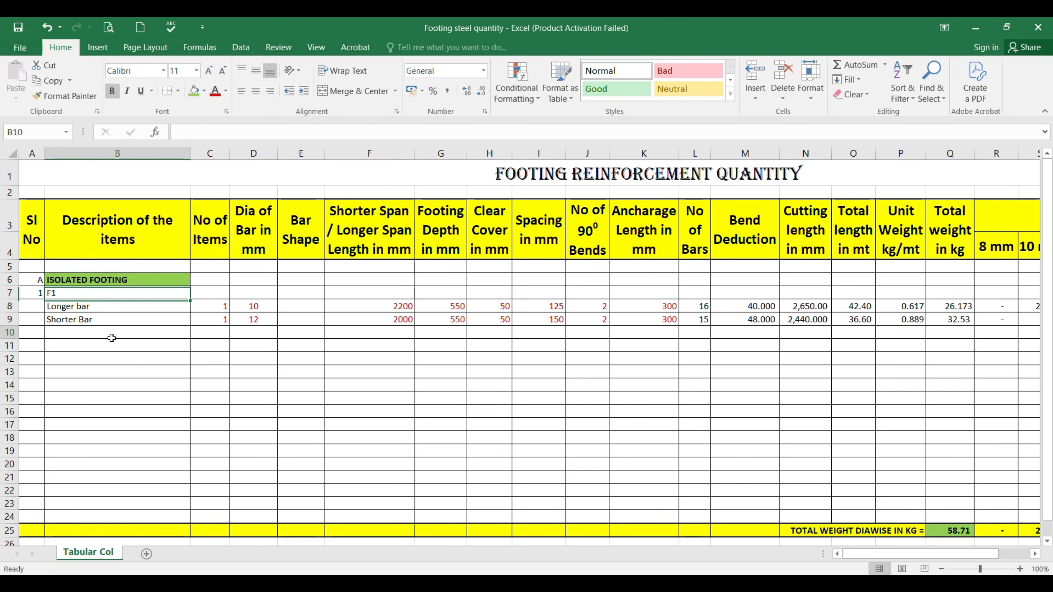
pyautogui.click(75, 330)
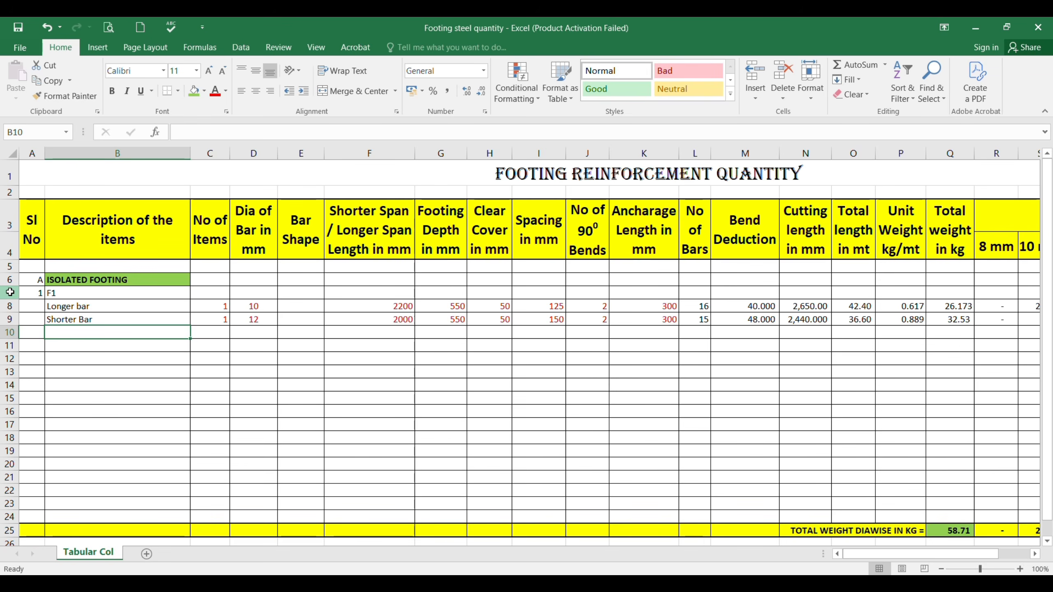
# Copy the F1 footing rows 7 to 9 and insert the copied rows at row 11.
pyautogui.moveTo(9, 293); pyautogui.dragTo(11, 315)
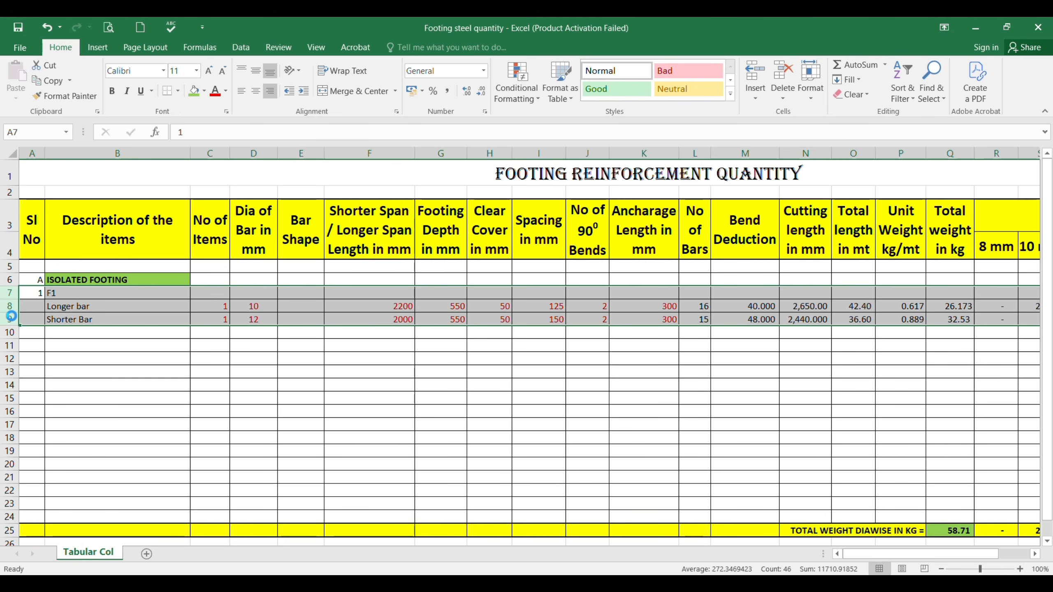
pyautogui.hotkey('ctrl', 'c')
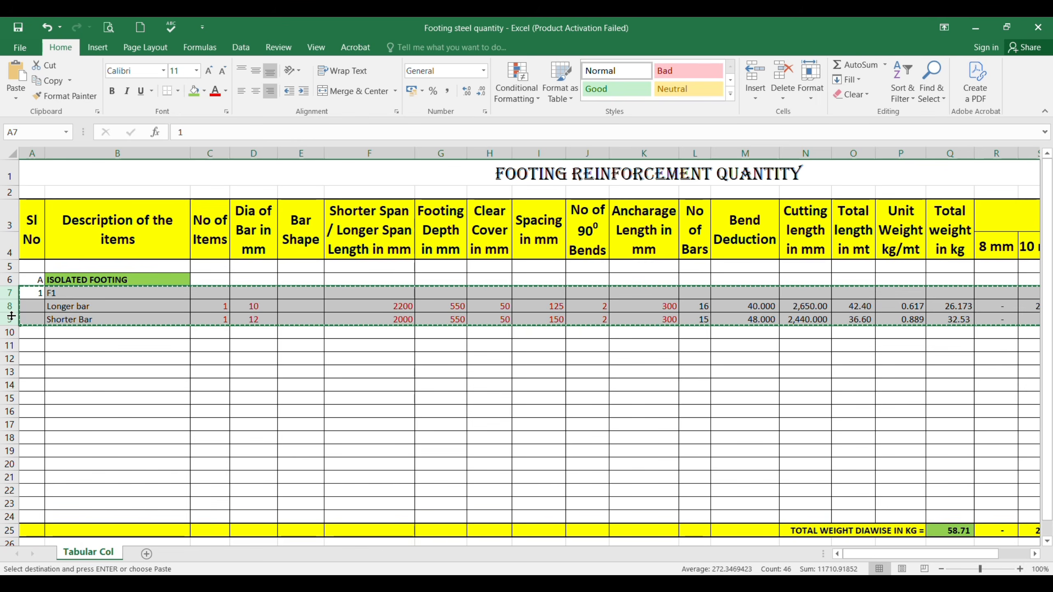
pyautogui.rightClick(8, 345)
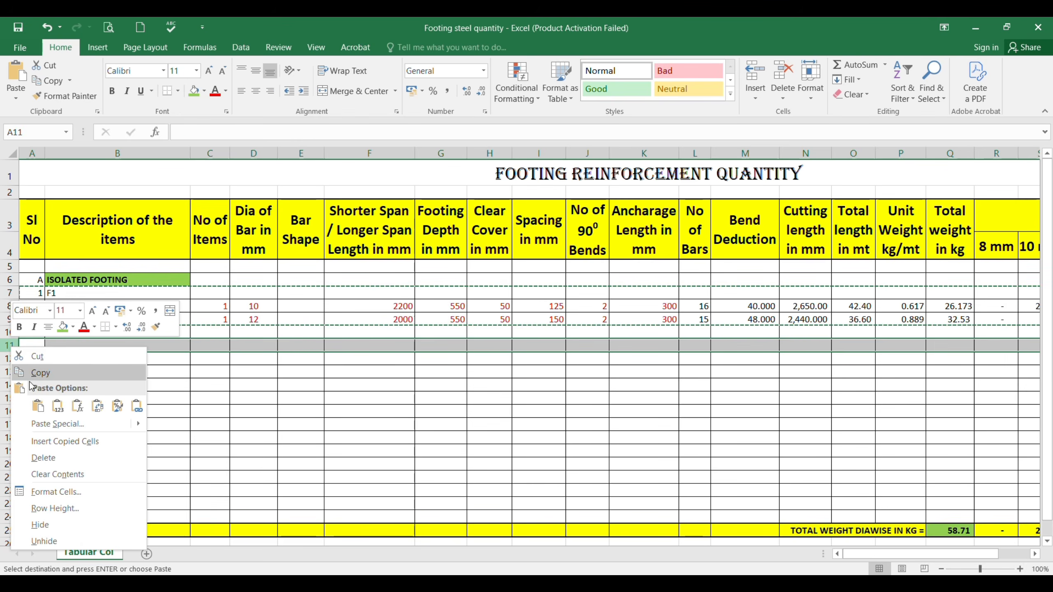
pyautogui.click(62, 441)
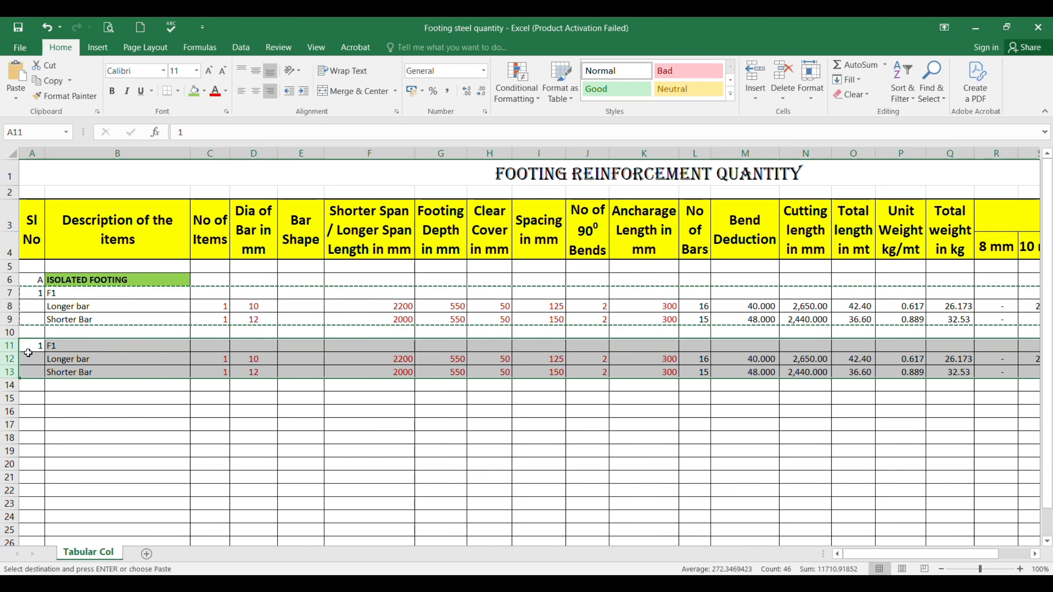
pyautogui.rightClick(11, 348)
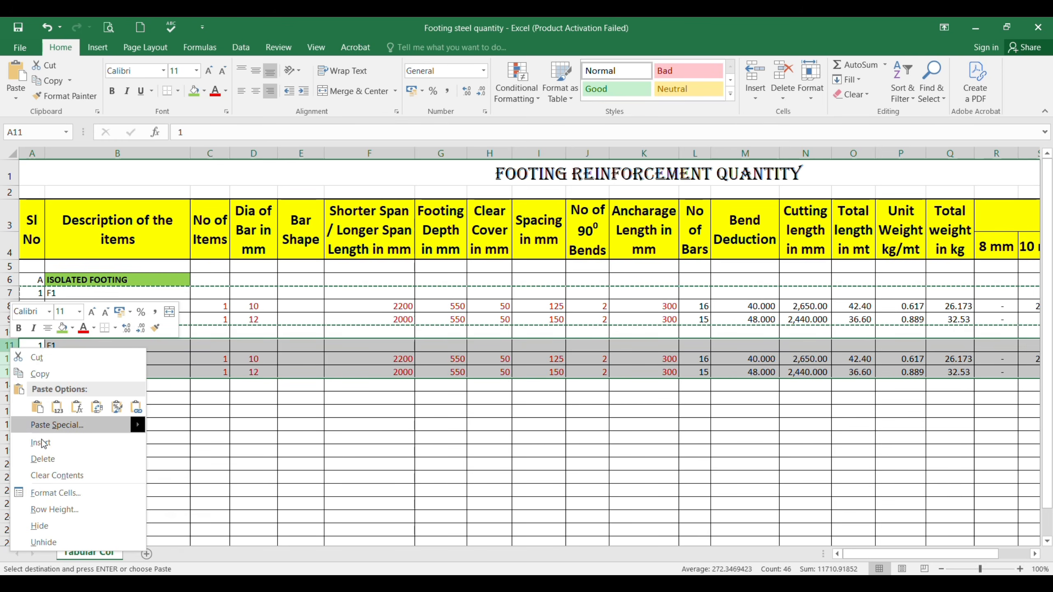
pyautogui.press('Escape')
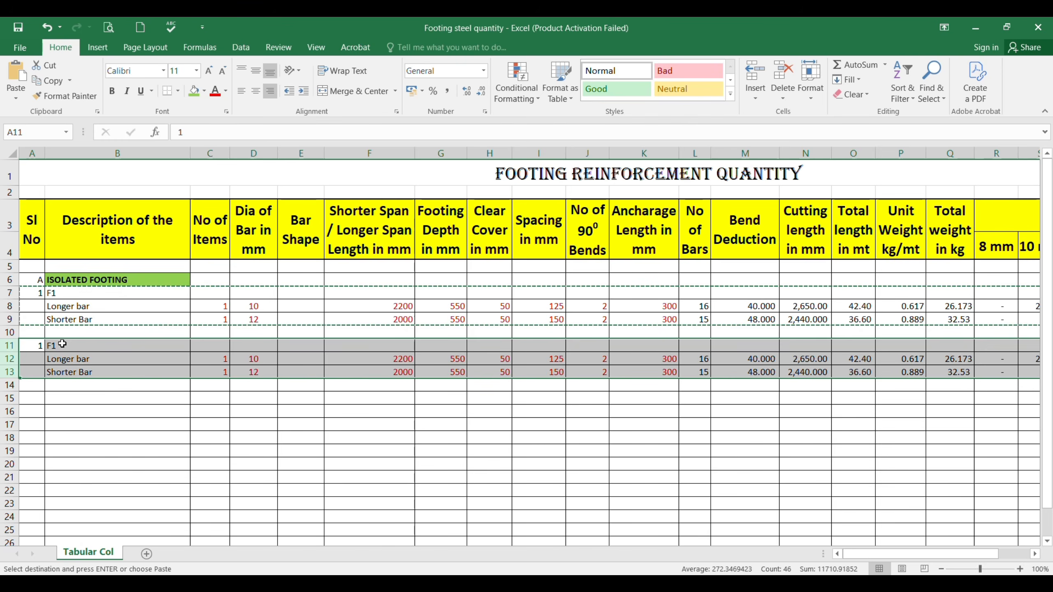
# Set the serial number of the duplicated footing block in A11 to 2.
pyautogui.click(37, 345)
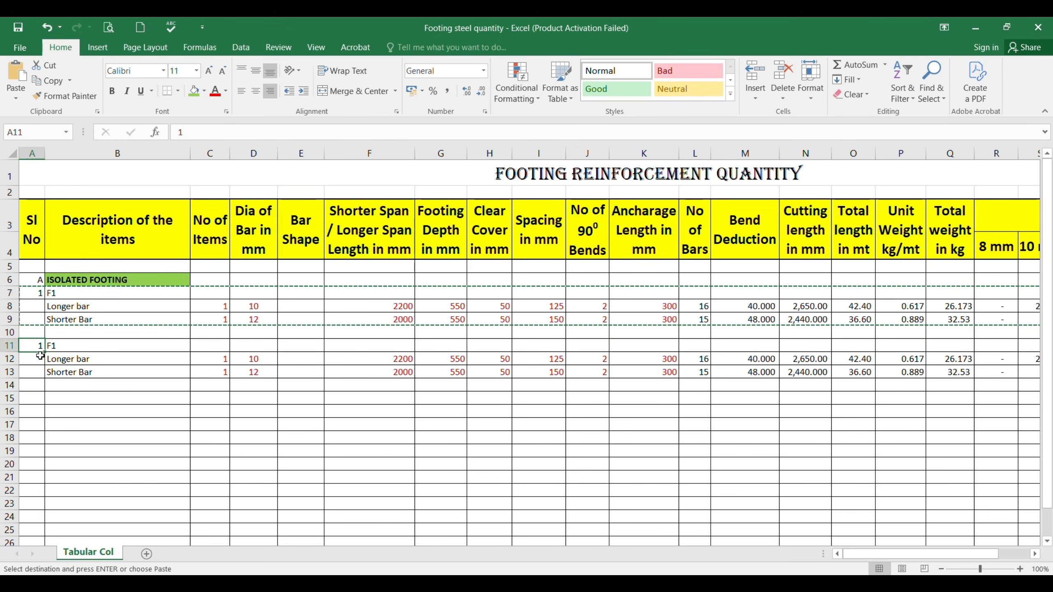
pyautogui.write('2')
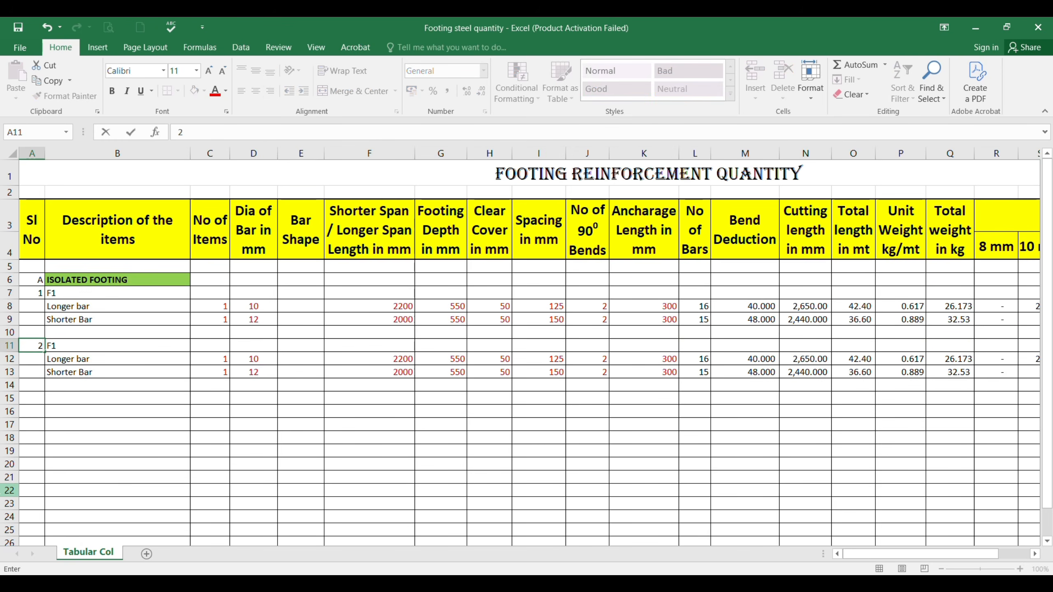
pyautogui.press('Tab')
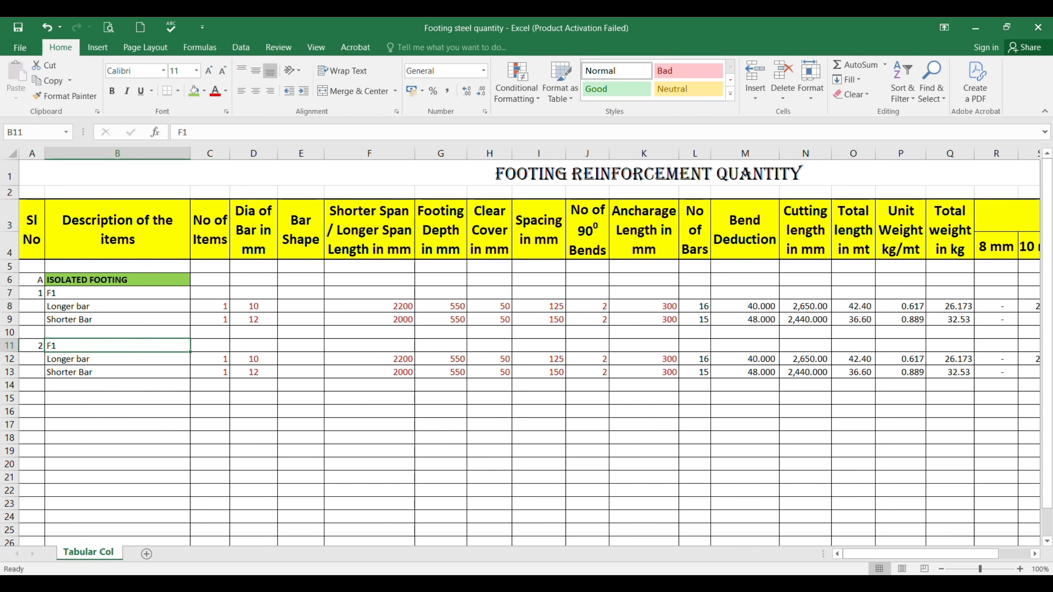
# Check the F2 row of the AutoCAD footing schedule for its size and reinforcement, and return to the Excel sheet.
pyautogui.moveTo(709, 581)
pyautogui.click(700, 550)
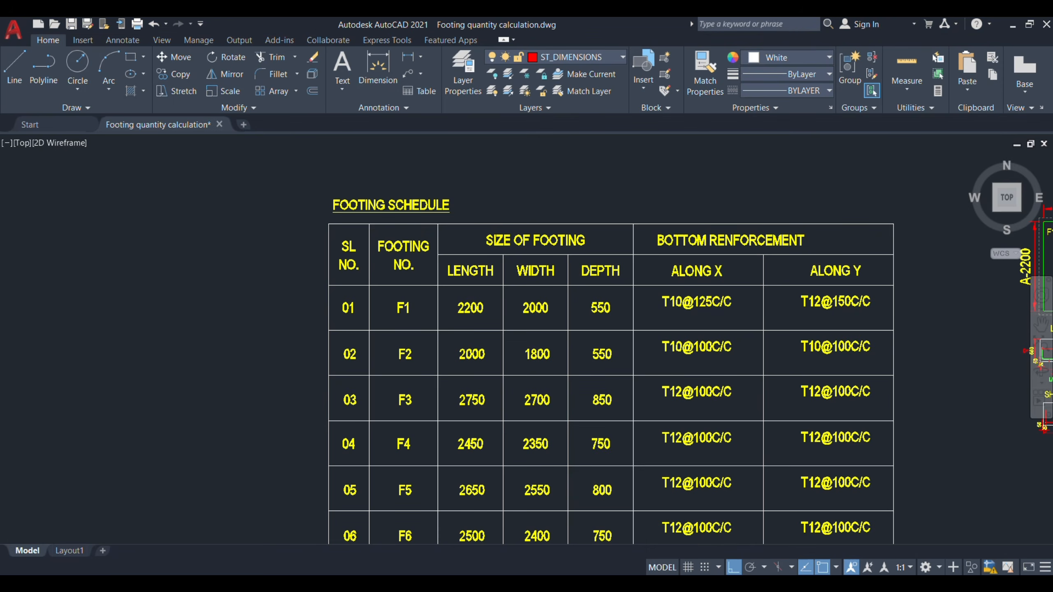
pyautogui.scroll(2, 417, 360)
pyautogui.scroll(-5, 416, 362)
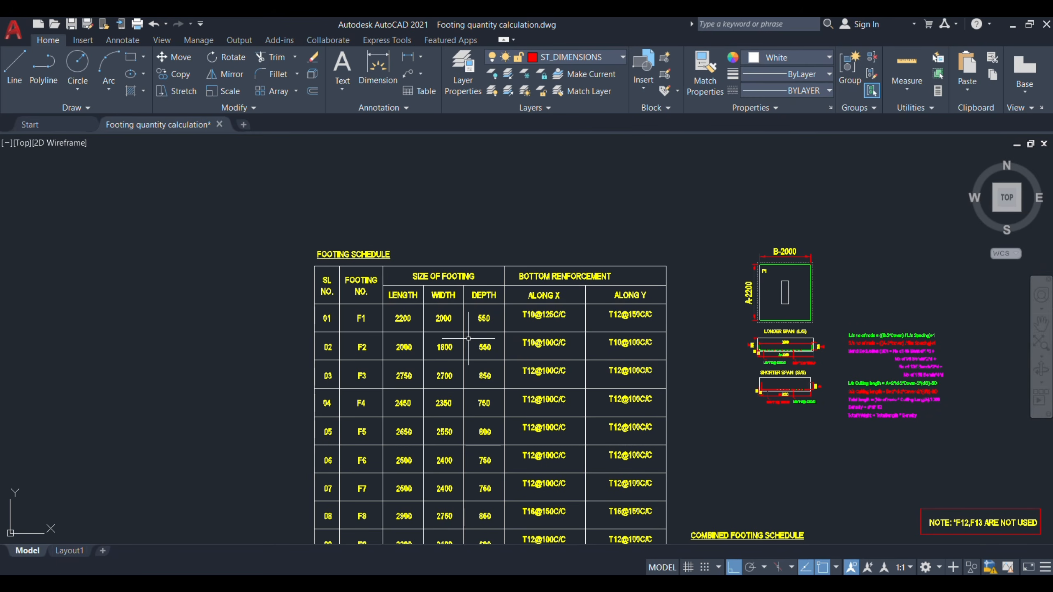
pyautogui.scroll(5, 430, 344)
pyautogui.moveTo(679, 583)
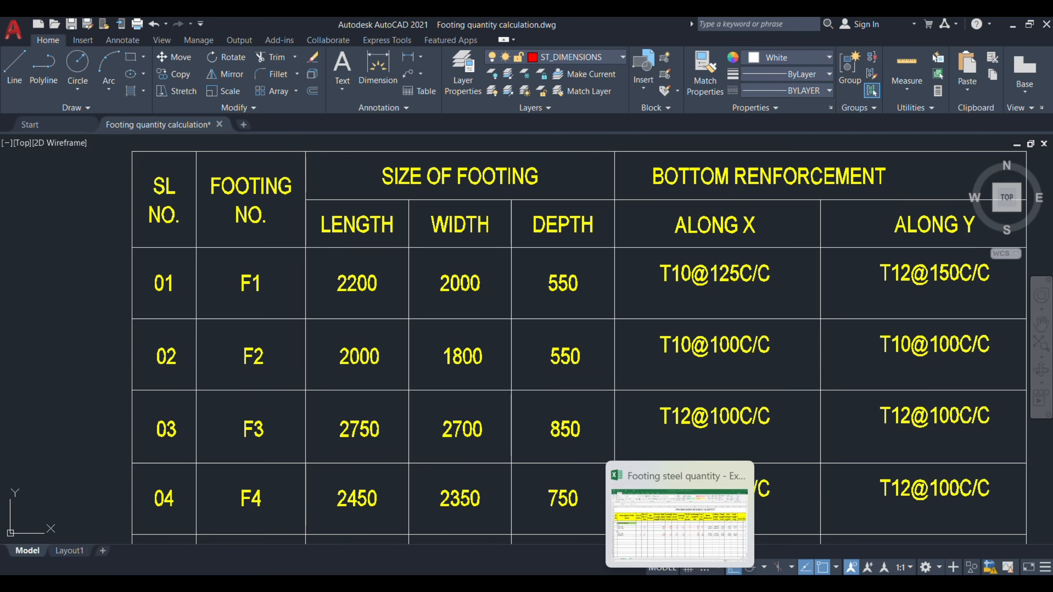
pyautogui.click(680, 523)
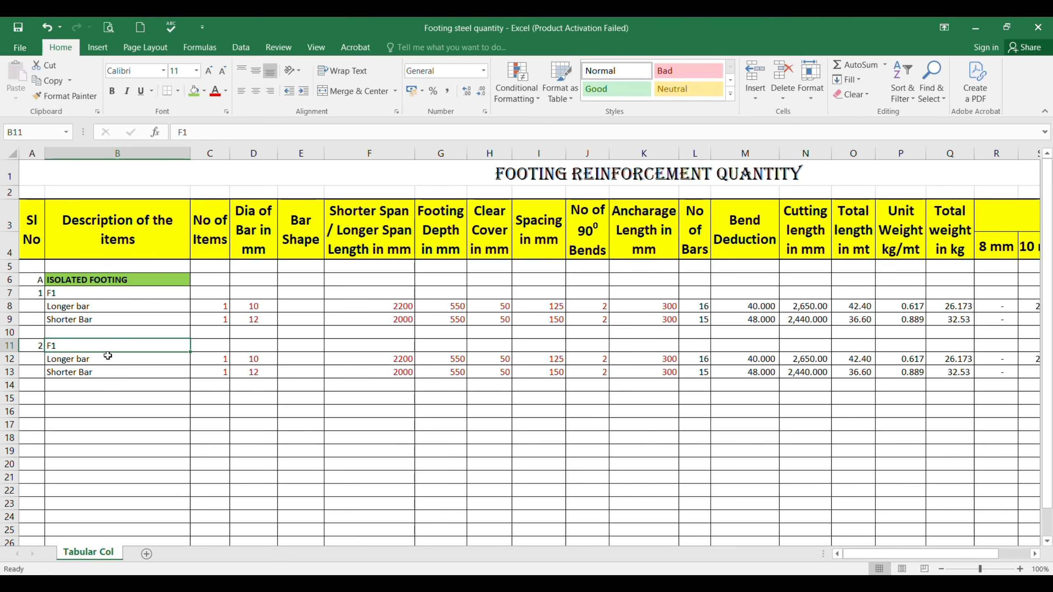
# Label the duplicated footing block in B11 as F2 and check its row in the AutoCAD footing schedule.
pyautogui.write('F2')
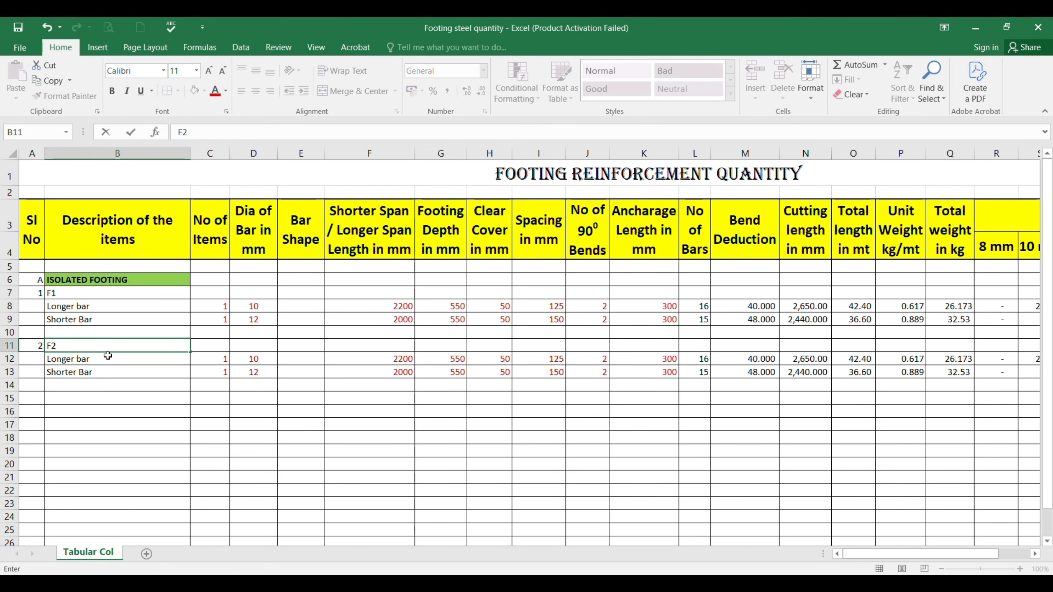
pyautogui.press('Return')
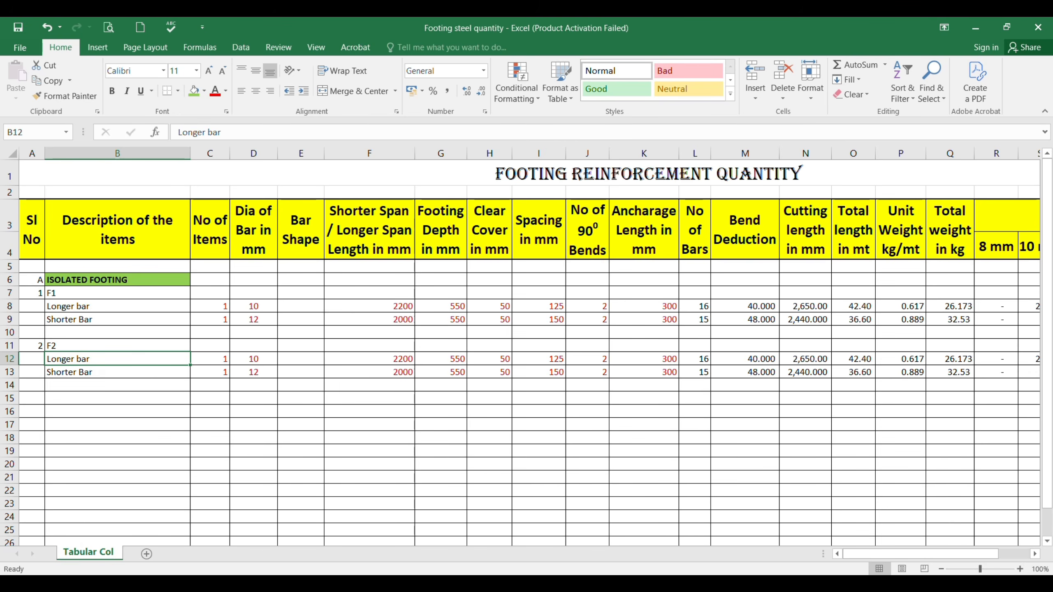
pyautogui.click(714, 525)
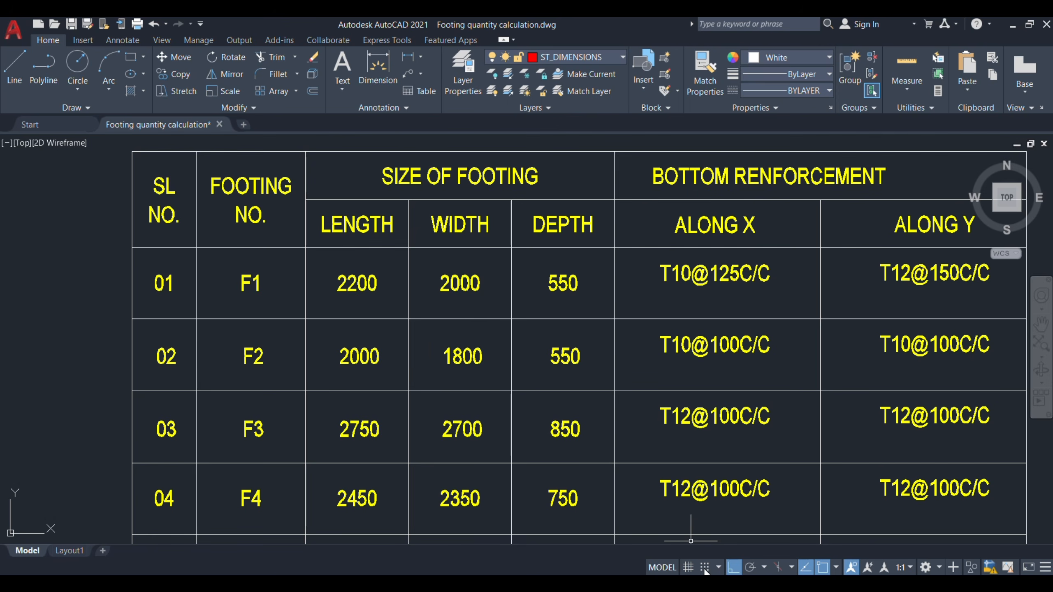
pyautogui.click(681, 584)
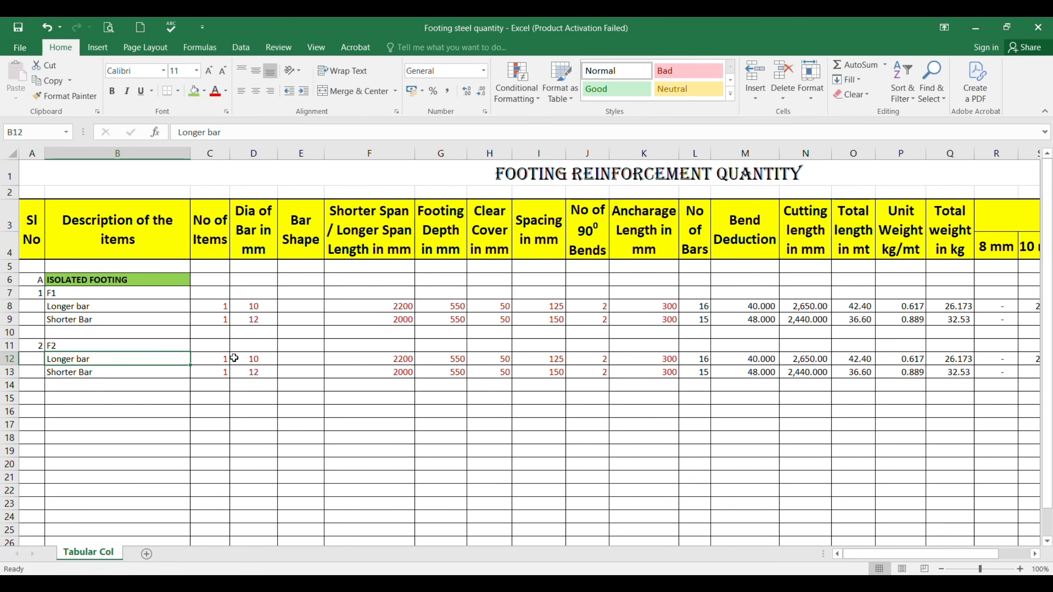
# For the F2 number of items, switch to AutoCAD and search the footing layout plan for footings marked F2.
pyautogui.click(213, 240)
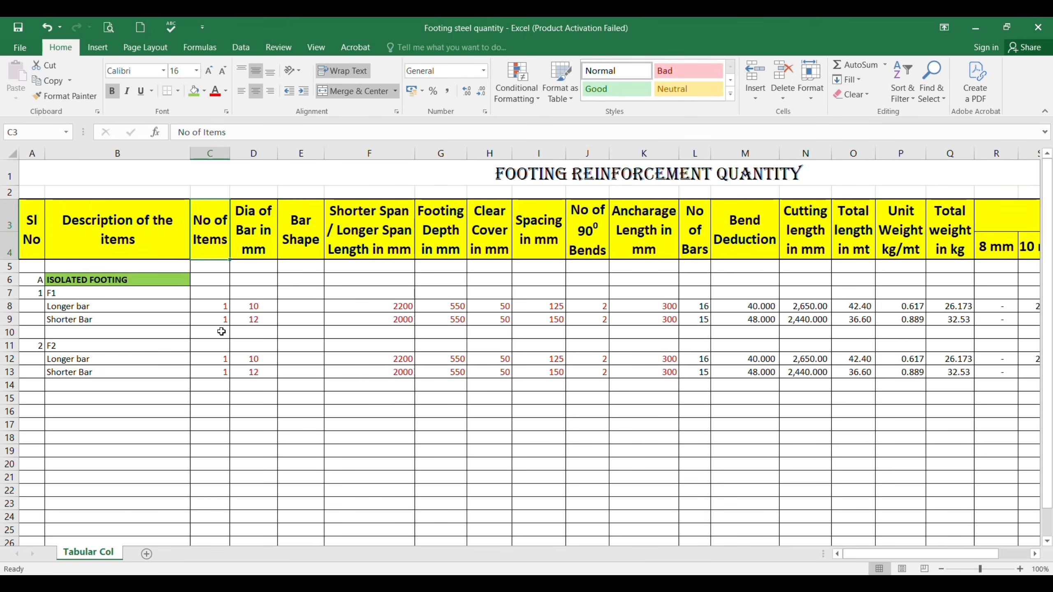
pyautogui.click(210, 372)
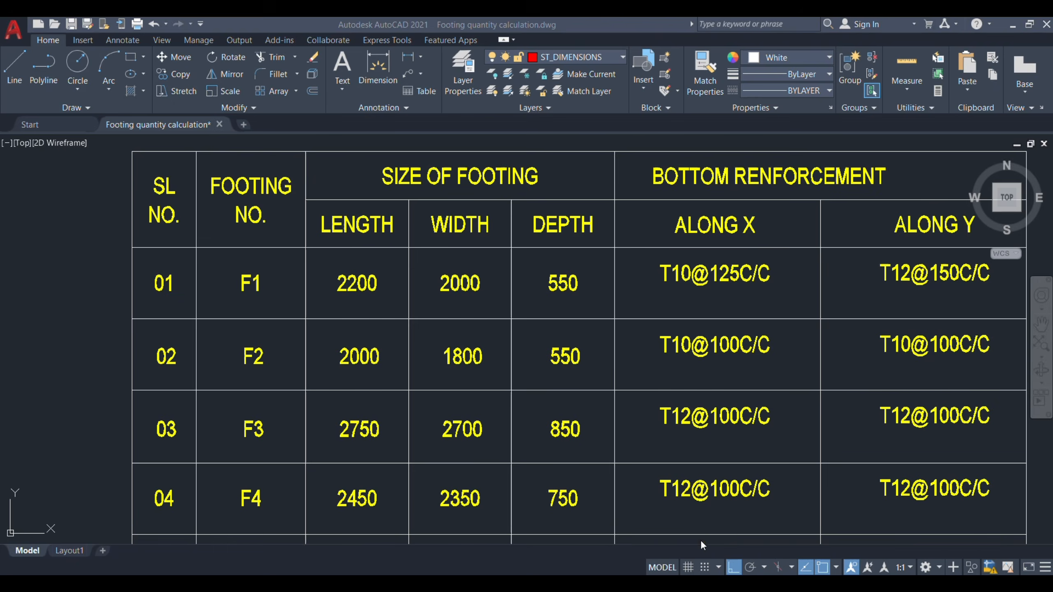
pyautogui.scroll(-10, 489, 414)
pyautogui.scroll(8, 470, 361)
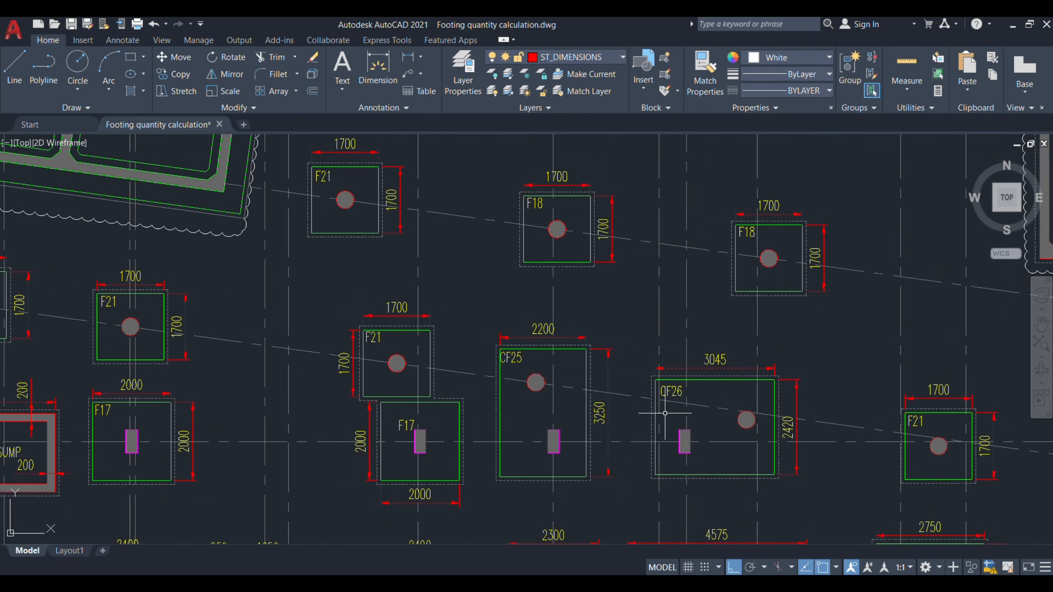
pyautogui.moveTo(670, 418); pyautogui.dragTo(590, 320)
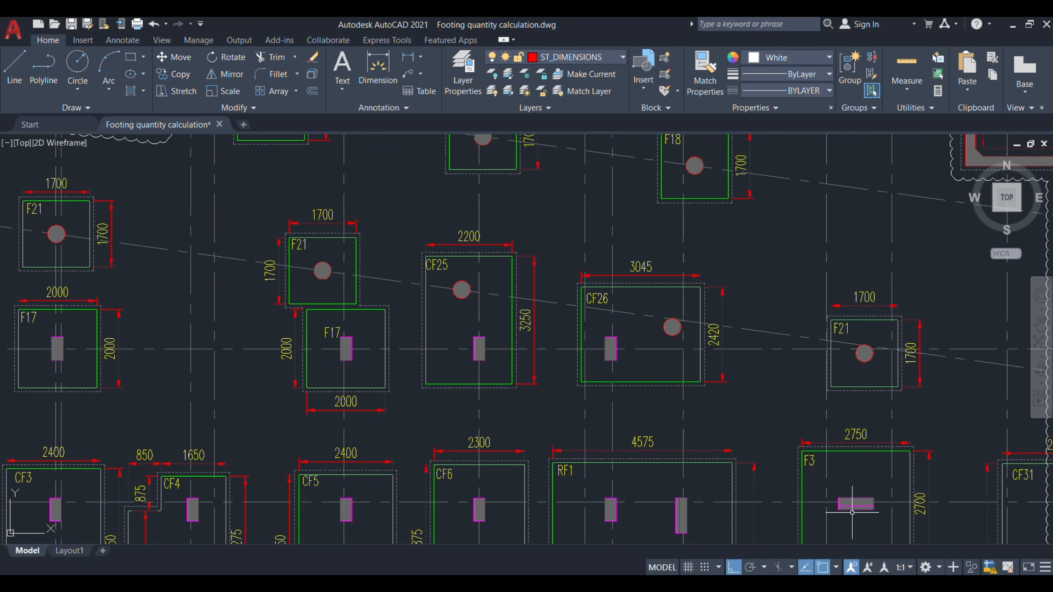
pyautogui.moveTo(852, 512); pyautogui.dragTo(690, 327)
pyautogui.moveTo(712, 464); pyautogui.dragTo(675, 316)
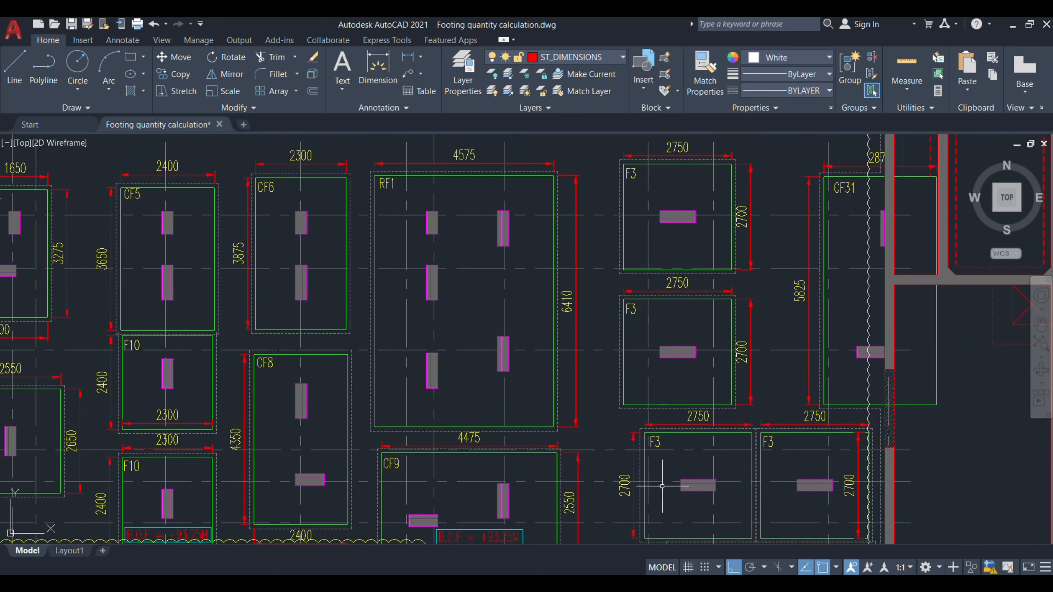
pyautogui.moveTo(662, 486); pyautogui.dragTo(671, 334)
pyautogui.moveTo(673, 477); pyautogui.dragTo(704, 292)
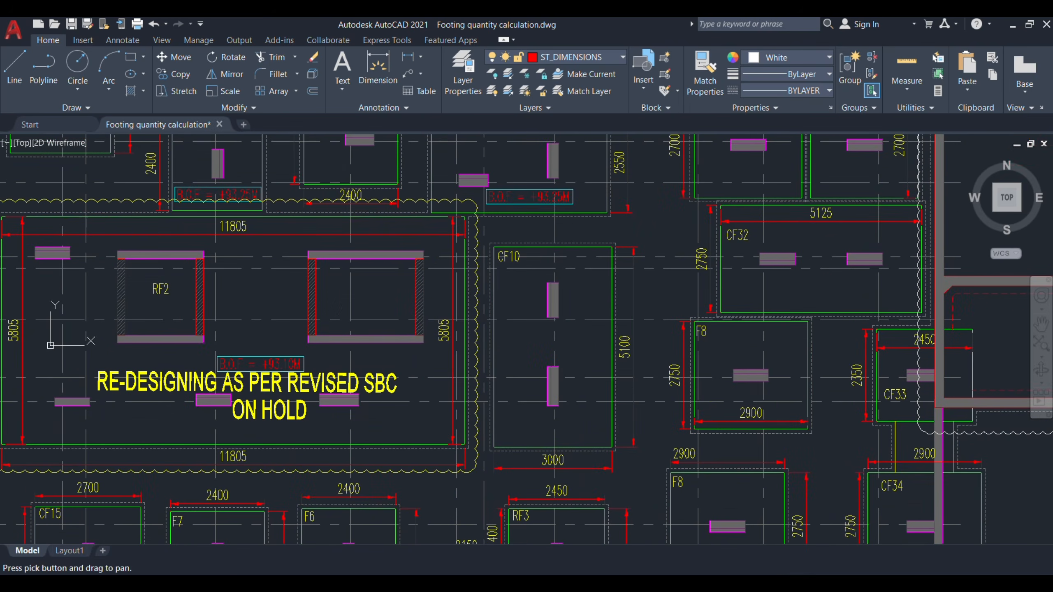
pyautogui.moveTo(688, 506); pyautogui.dragTo(687, 343)
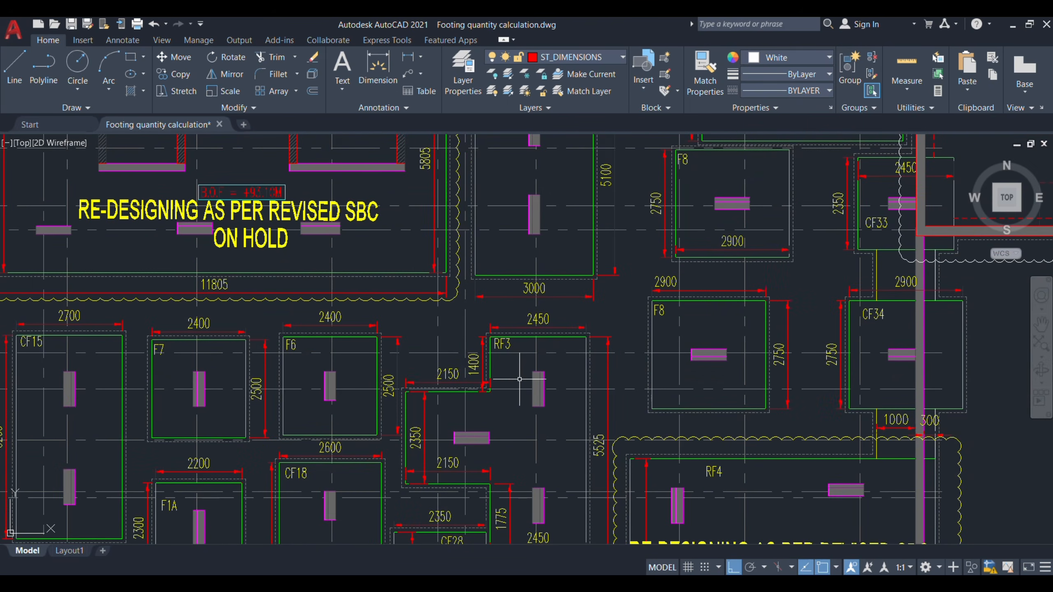
pyautogui.moveTo(508, 378); pyautogui.dragTo(801, 384)
pyautogui.moveTo(508, 397); pyautogui.dragTo(693, 305)
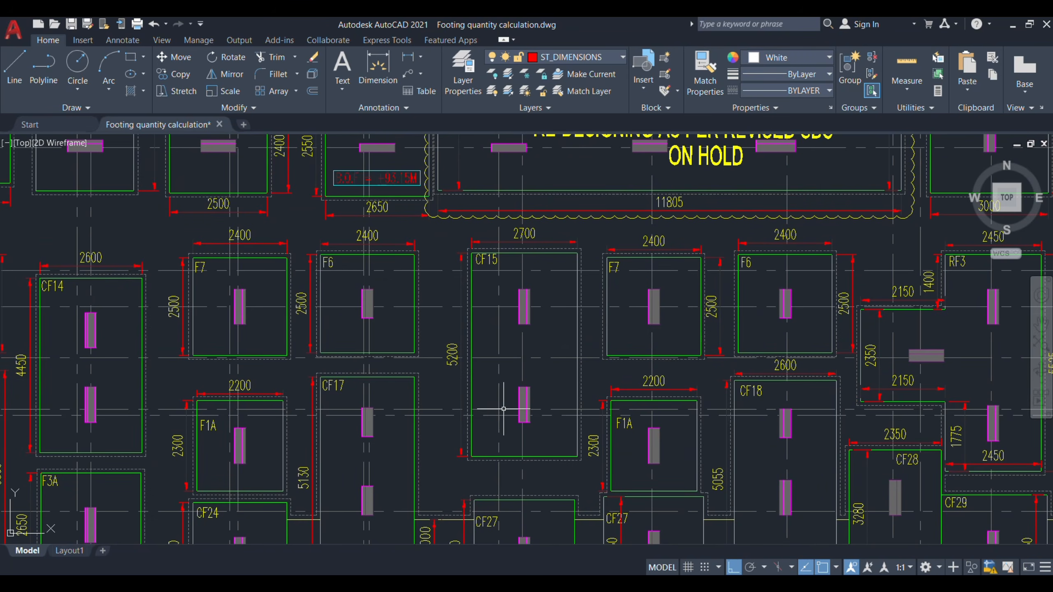
pyautogui.moveTo(504, 409); pyautogui.dragTo(636, 410)
pyautogui.moveTo(483, 430); pyautogui.dragTo(668, 403)
pyautogui.moveTo(370, 491); pyautogui.dragTo(534, 442)
pyautogui.moveTo(181, 426); pyautogui.dragTo(299, 421)
pyautogui.moveTo(120, 291); pyautogui.dragTo(358, 277)
pyautogui.moveTo(94, 297); pyautogui.dragTo(331, 328)
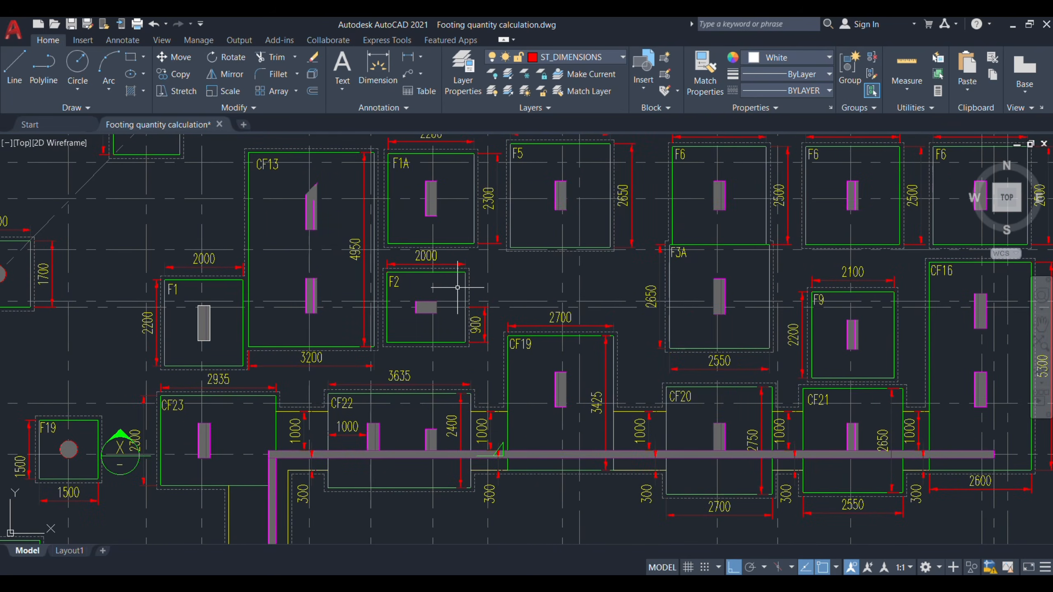
pyautogui.moveTo(455, 294); pyautogui.dragTo(466, 353)
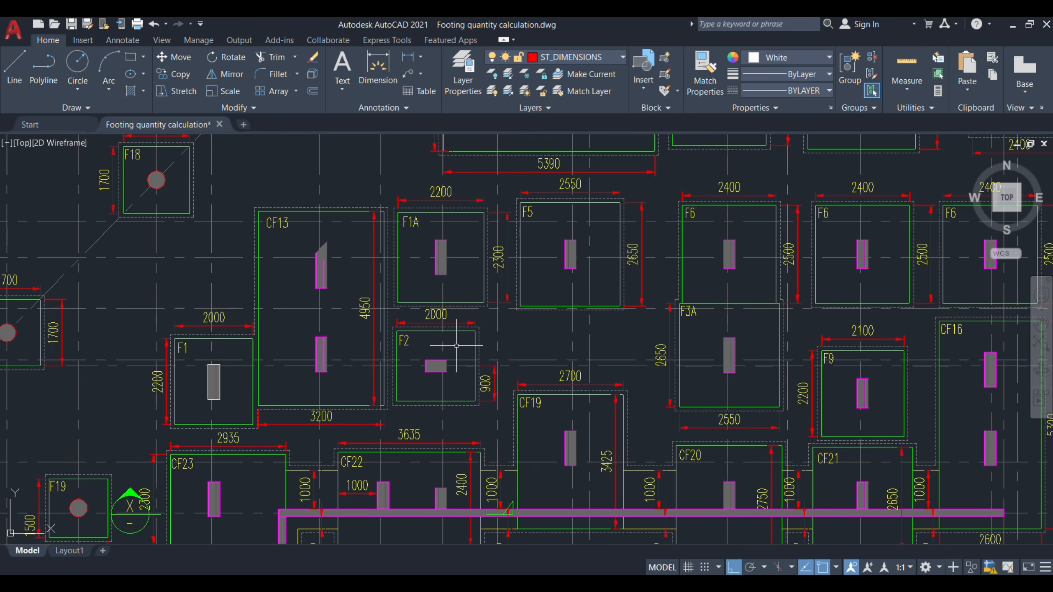
# Search the footing layout above and beside the located F2 for more F2 footings, ending at F1 and F2.
pyautogui.moveTo(506, 264); pyautogui.dragTo(465, 426)
pyautogui.moveTo(617, 262); pyautogui.dragTo(559, 385)
pyautogui.moveTo(664, 224)
pyautogui.mouseDown()
pyautogui.moveTo(531, 344)
pyautogui.moveTo(486, 428)
pyautogui.mouseUp()
pyautogui.moveTo(621, 289); pyautogui.dragTo(557, 312)
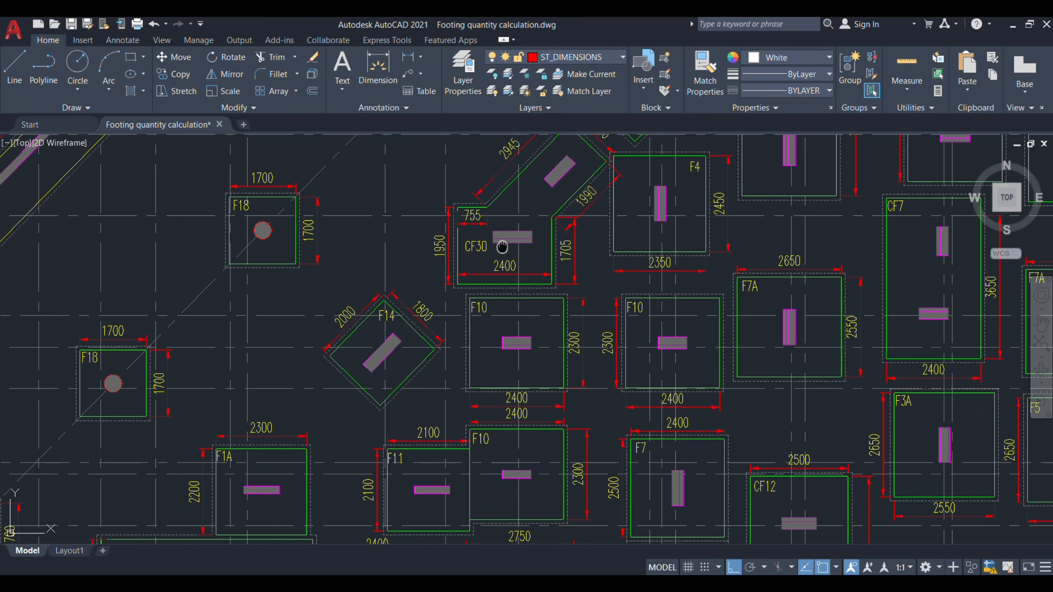
pyautogui.moveTo(502, 246); pyautogui.dragTo(441, 342)
pyautogui.moveTo(689, 282); pyautogui.dragTo(504, 306)
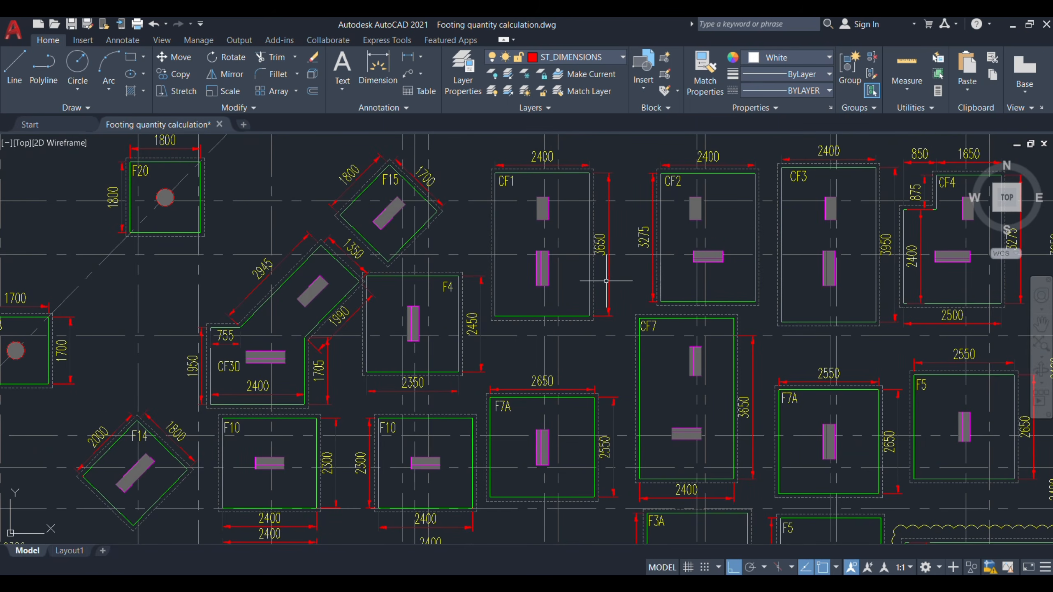
pyautogui.moveTo(606, 281); pyautogui.dragTo(569, 299)
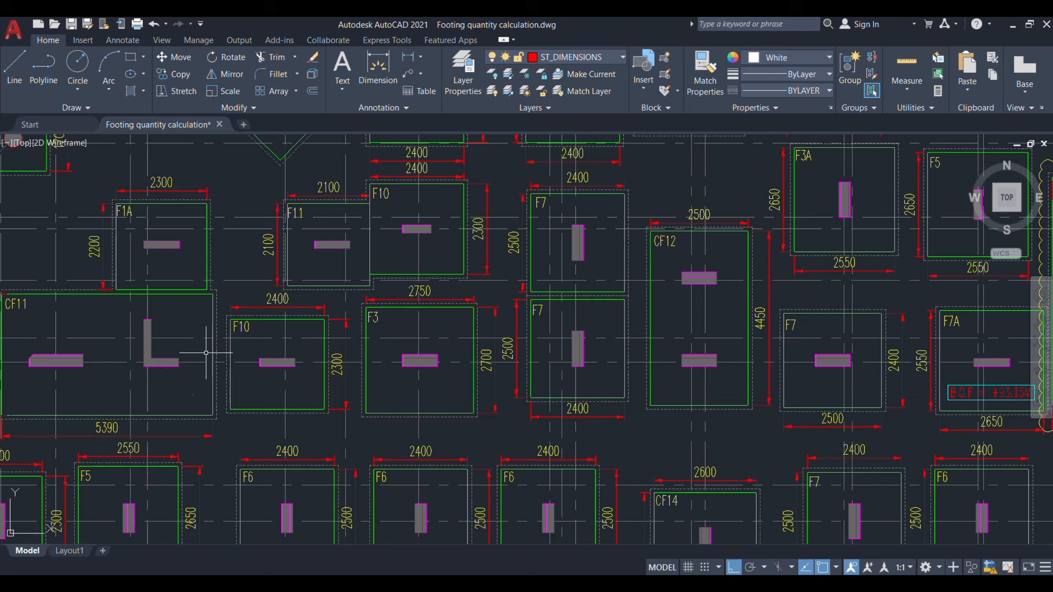
pyautogui.moveTo(198, 367); pyautogui.dragTo(552, 164)
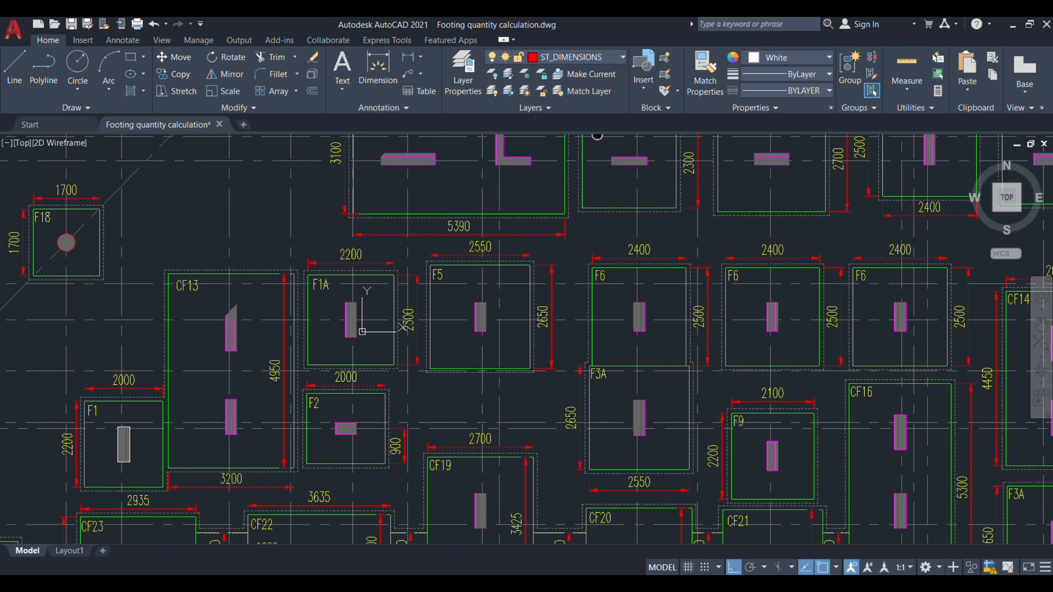
pyautogui.moveTo(254, 433); pyautogui.dragTo(325, 304)
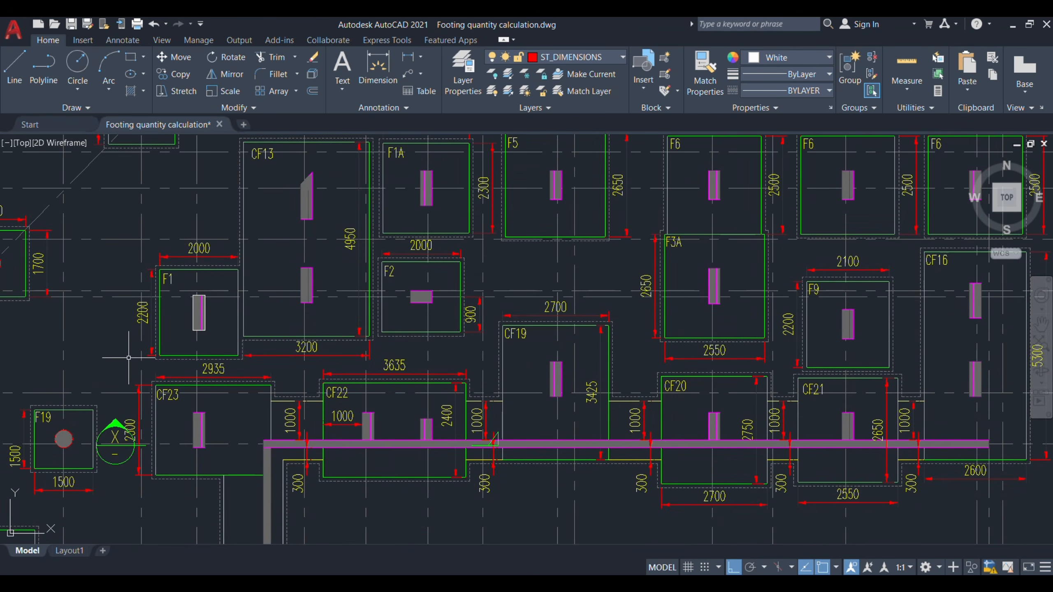
pyautogui.moveTo(145, 336); pyautogui.dragTo(267, 317)
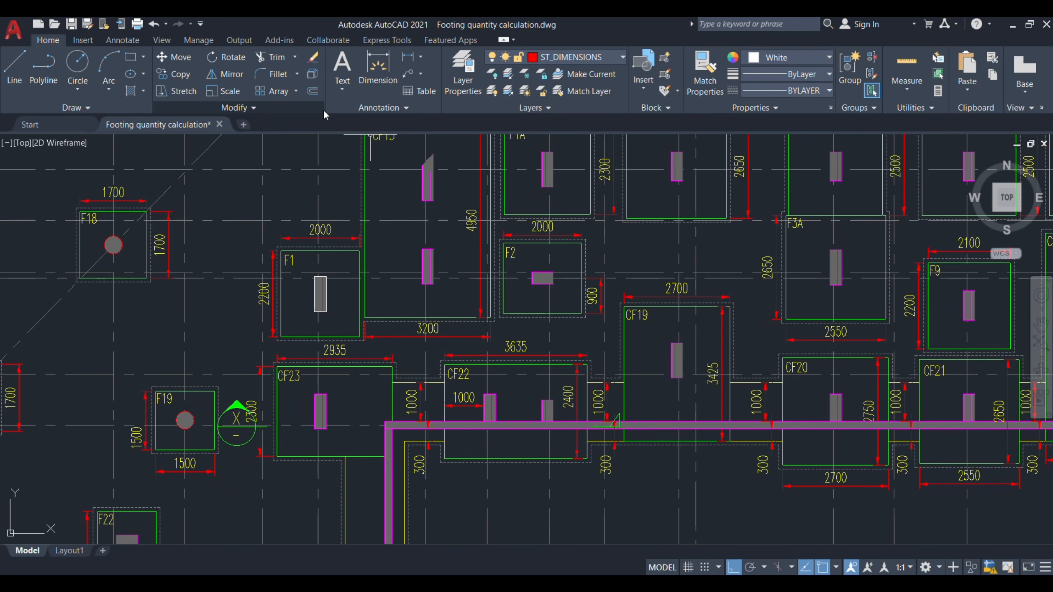
# Mark the F1 and F2 footings by drawing a diagonal line across each, from upper-right to lower-left corner.
pyautogui.click(24, 67)
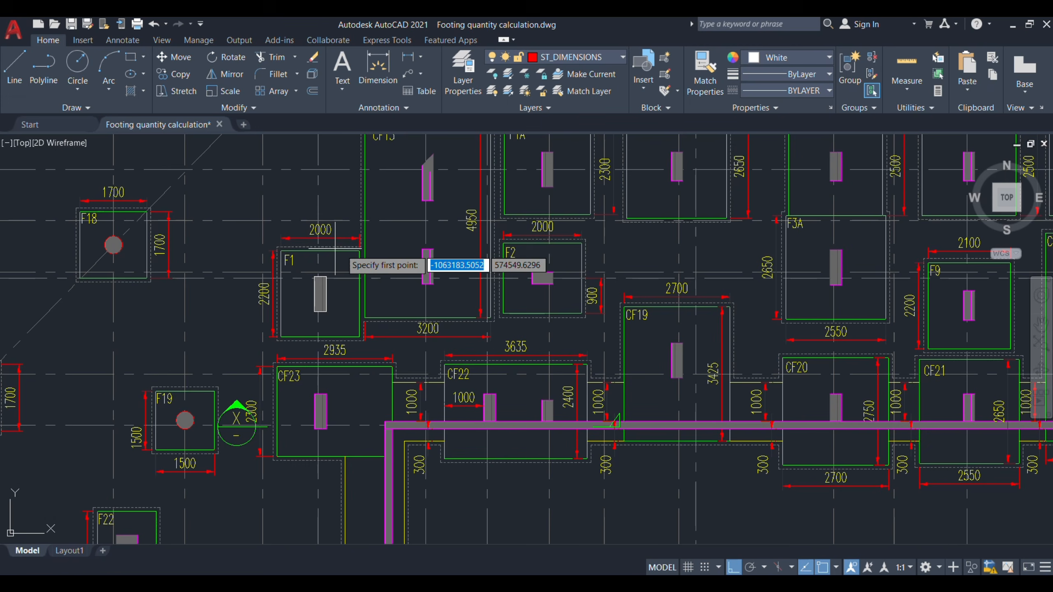
pyautogui.click(360, 251)
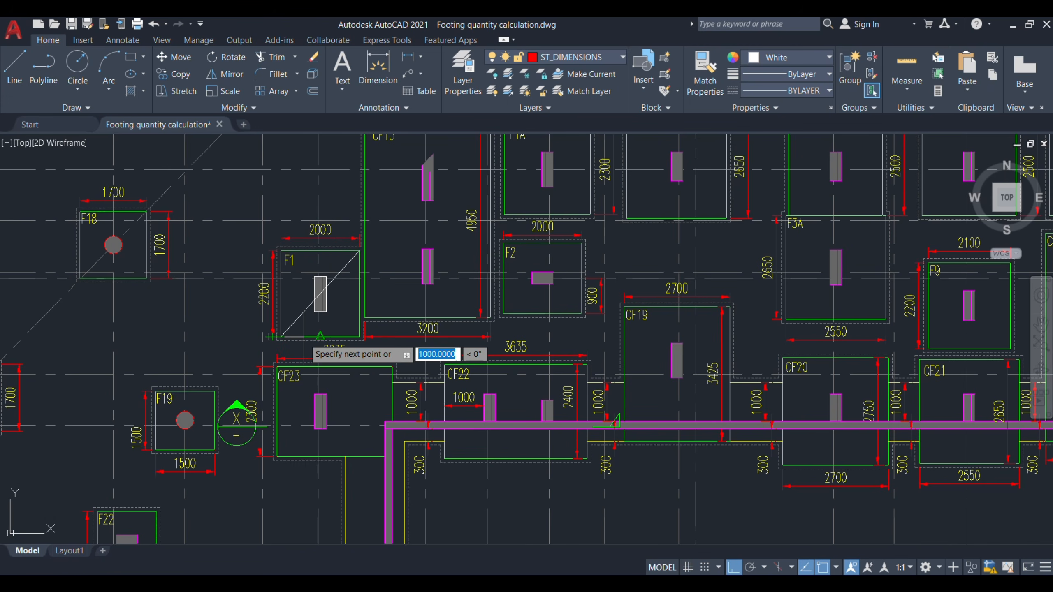
pyautogui.click(281, 337)
pyautogui.press('Return')
pyautogui.press('Return')
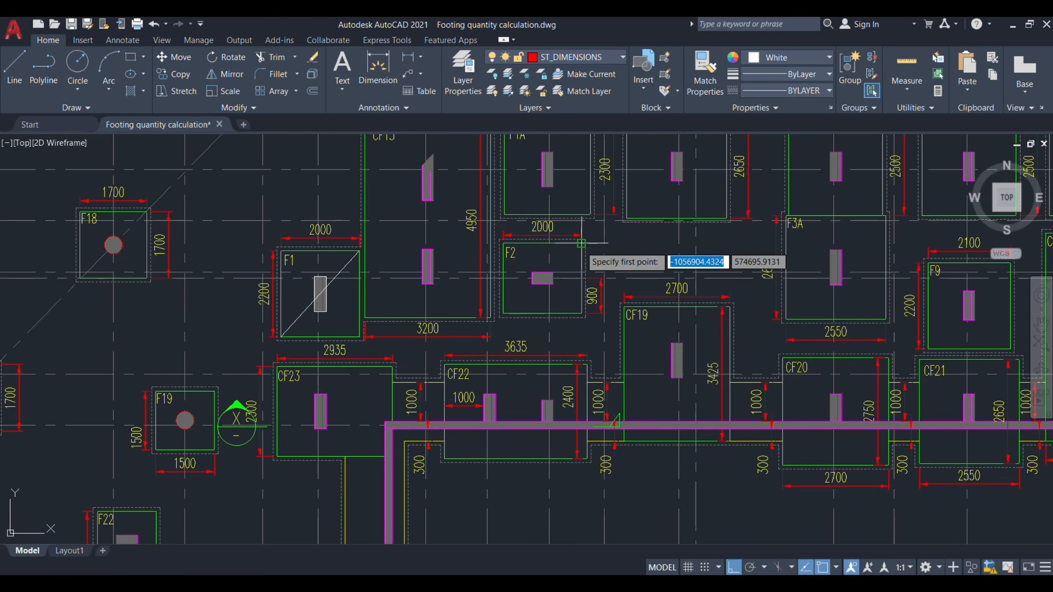
pyautogui.click(581, 243)
pyautogui.click(504, 313)
pyautogui.press('Return')
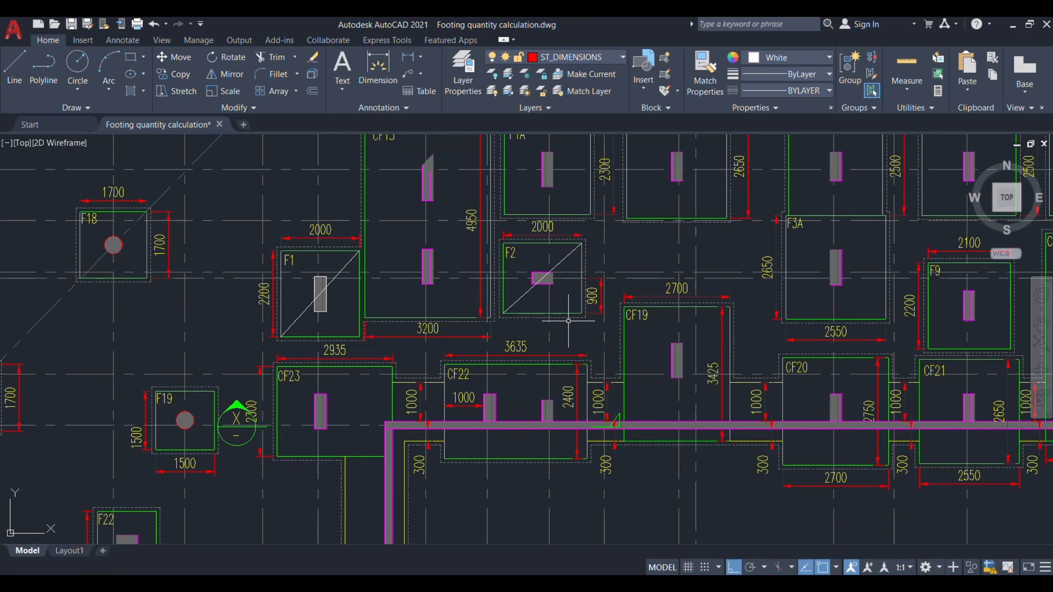
# Look over the rest of the footing layout for further F2 footings and return to the Excel sheet.
pyautogui.moveTo(567, 322); pyautogui.dragTo(516, 354)
pyautogui.moveTo(778, 233)
pyautogui.mouseDown()
pyautogui.moveTo(688, 336)
pyautogui.moveTo(670, 336)
pyautogui.mouseUp()
pyautogui.scroll(-5, 426, 317)
pyautogui.scroll(-3, 426, 317)
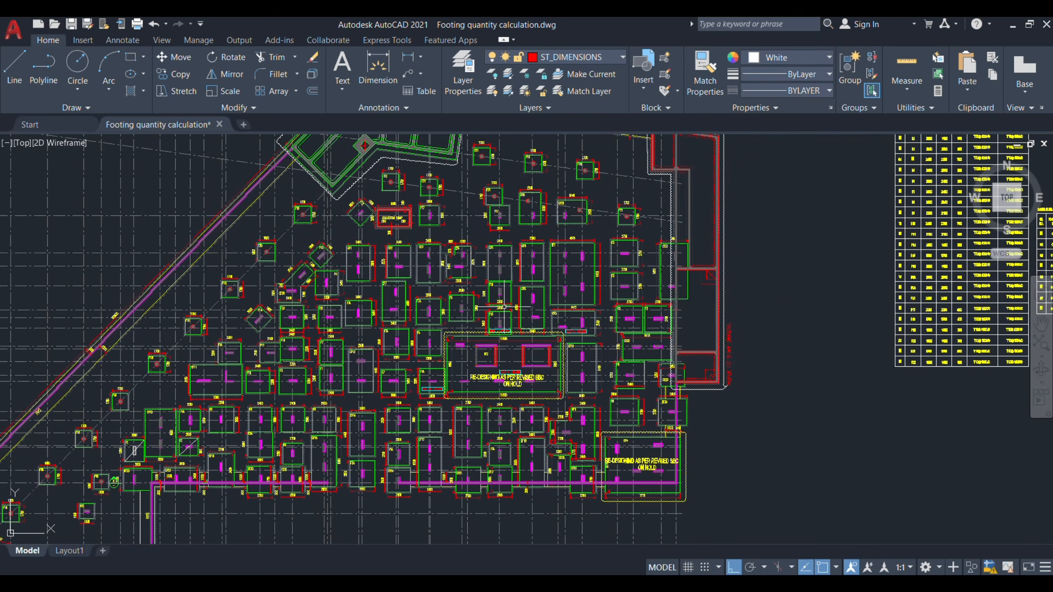
pyautogui.scroll(10, 526, 283)
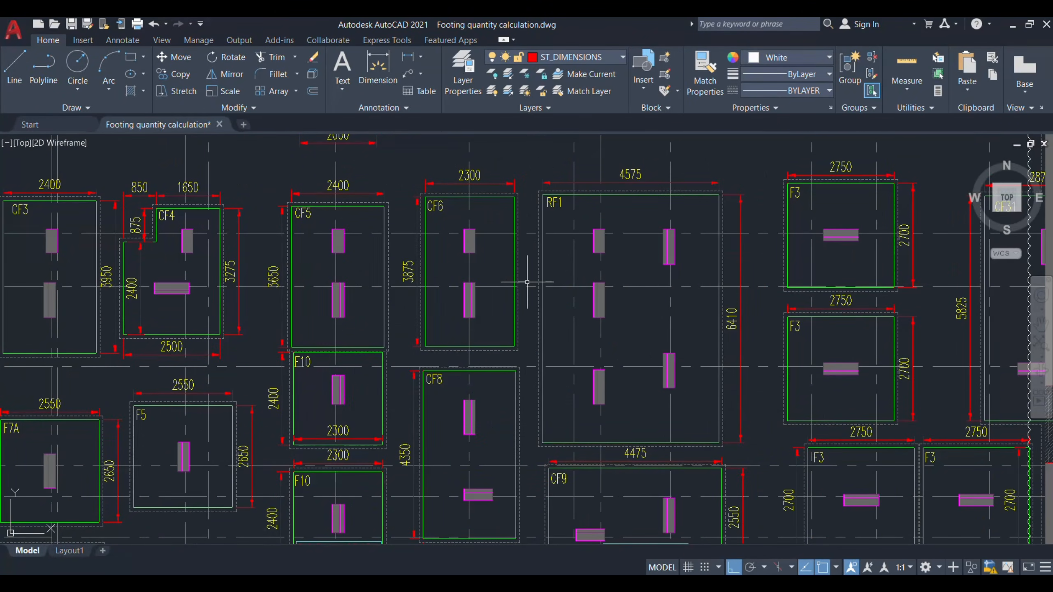
pyautogui.moveTo(680, 585)
pyautogui.click(680, 519)
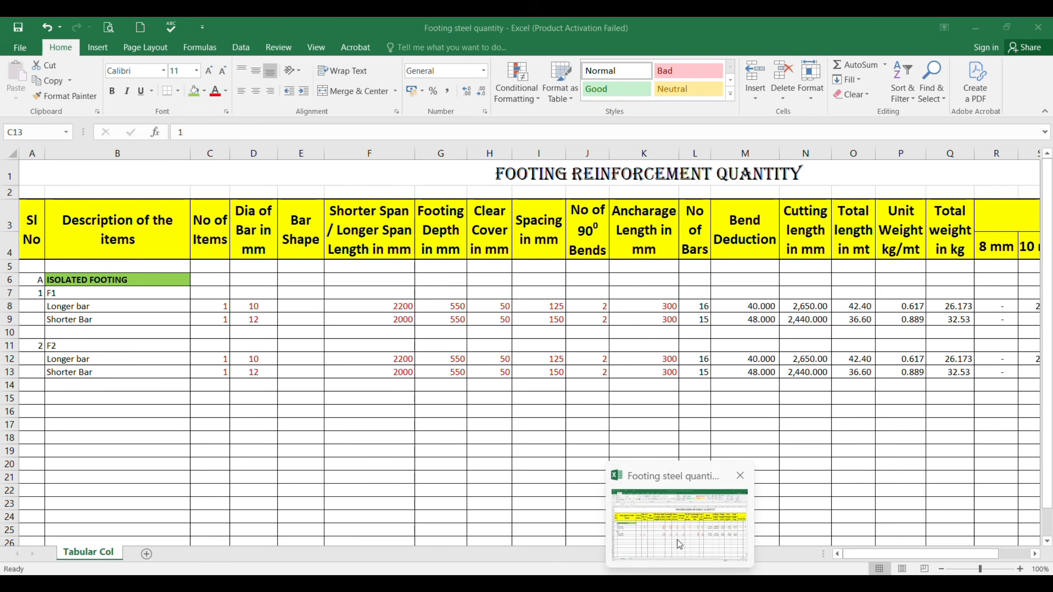
# Check the F2 bar diameters against the AutoCAD footing schedule and set the shorter bar's diameter in D13 to 10 mm in Excel.
pyautogui.click(214, 369)
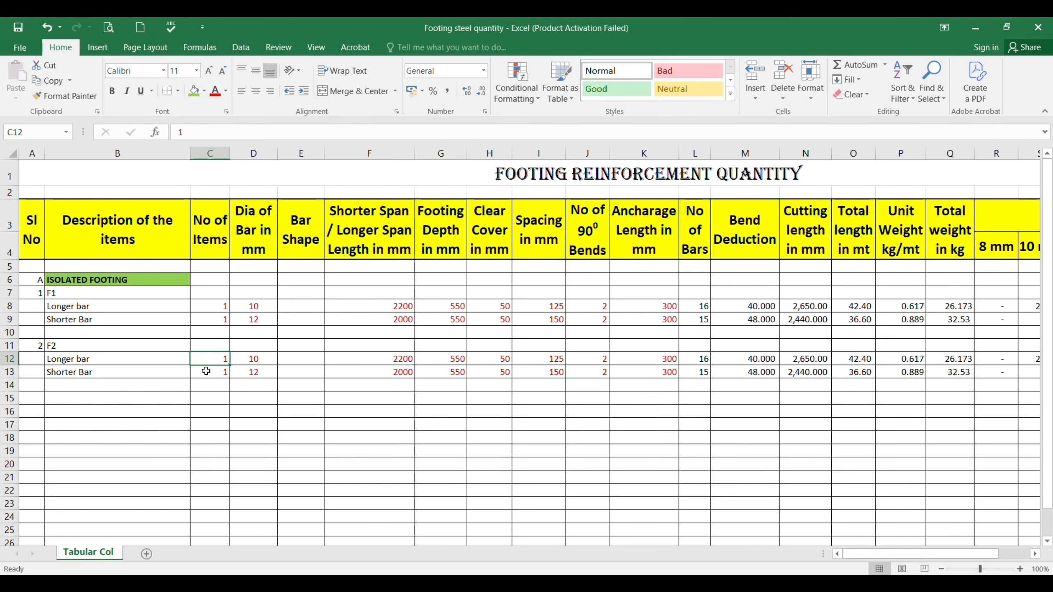
pyautogui.click(256, 359)
pyautogui.click(257, 372)
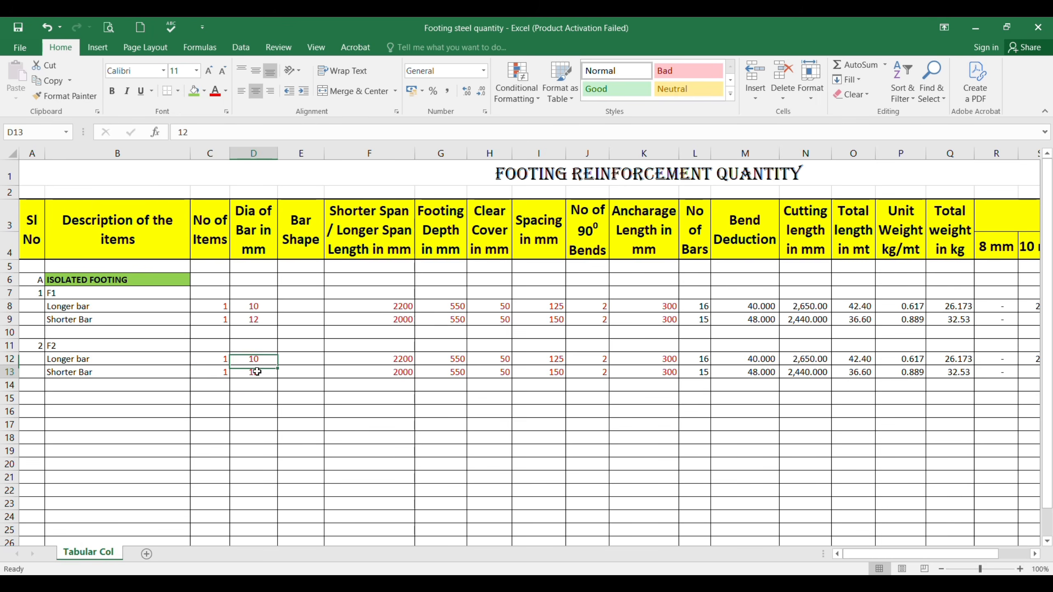
pyautogui.click(718, 548)
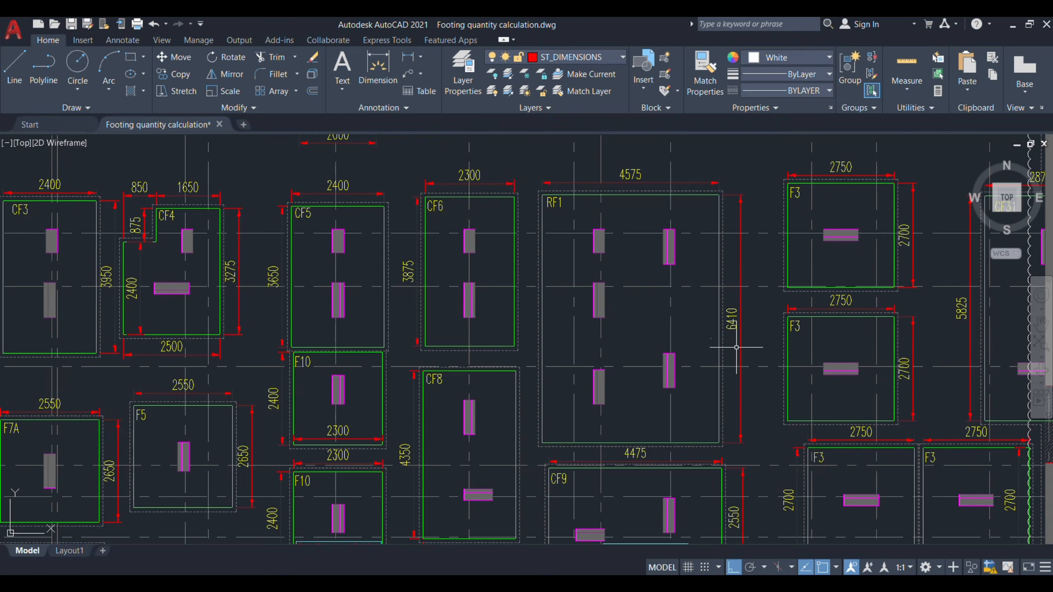
pyautogui.scroll(-6, 515, 203)
pyautogui.scroll(5, 535, 258)
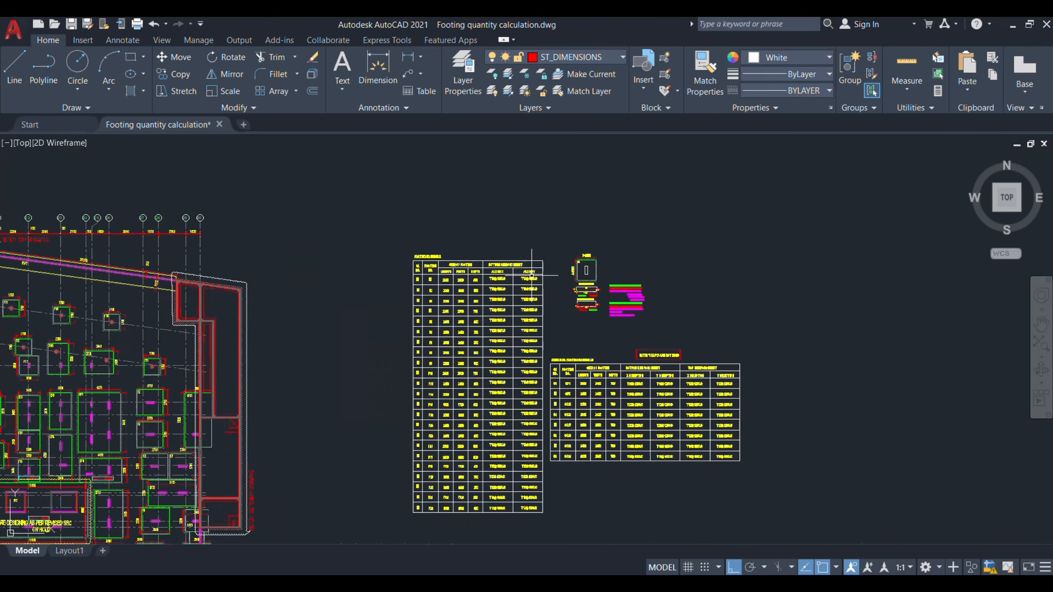
pyautogui.scroll(2, 448, 296)
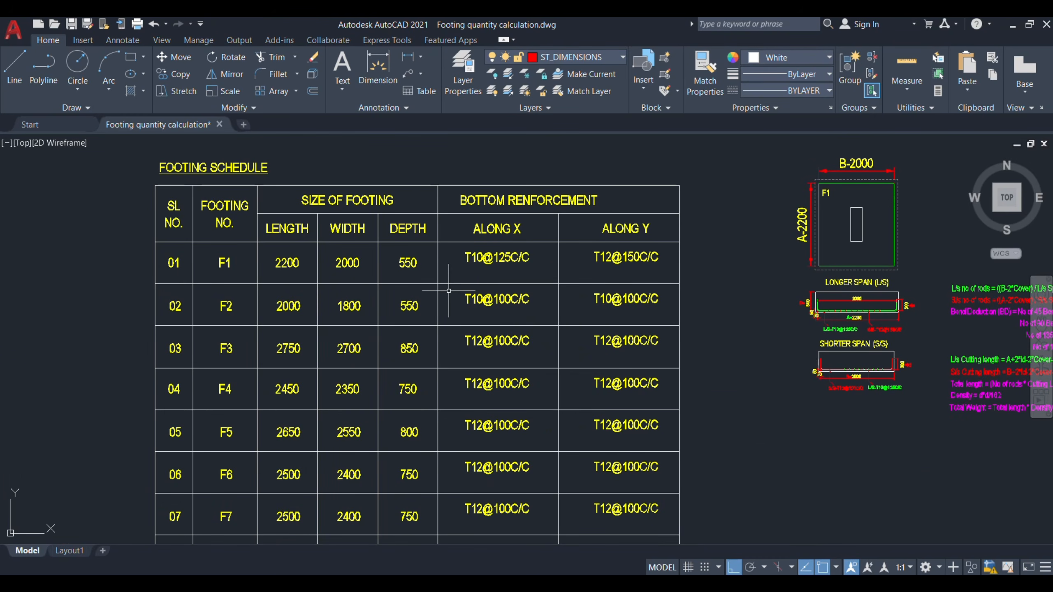
pyautogui.moveTo(449, 290); pyautogui.dragTo(583, 316)
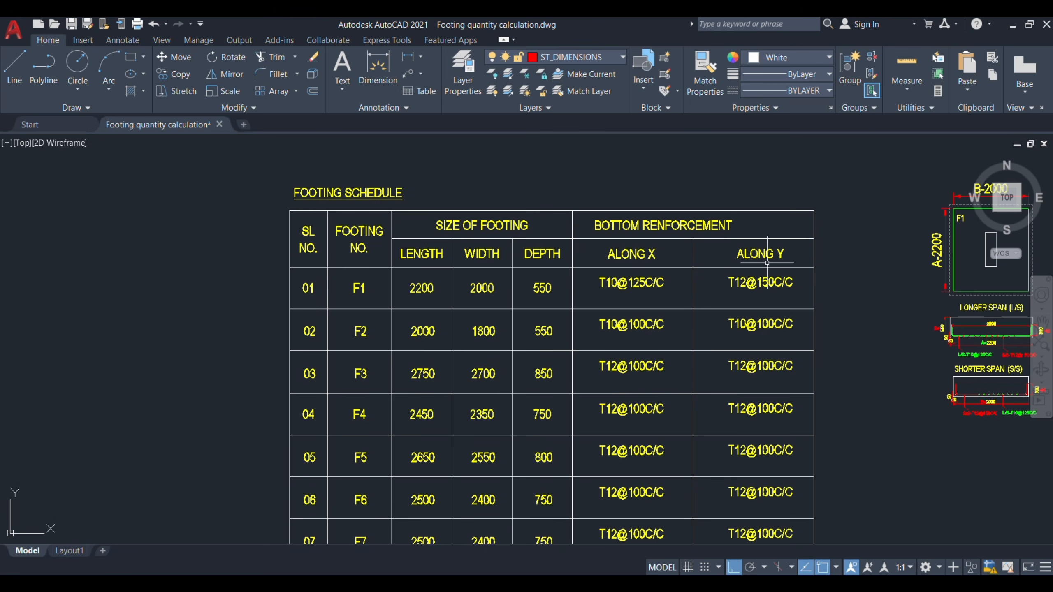
pyautogui.hotkey('alt', 'Tab')
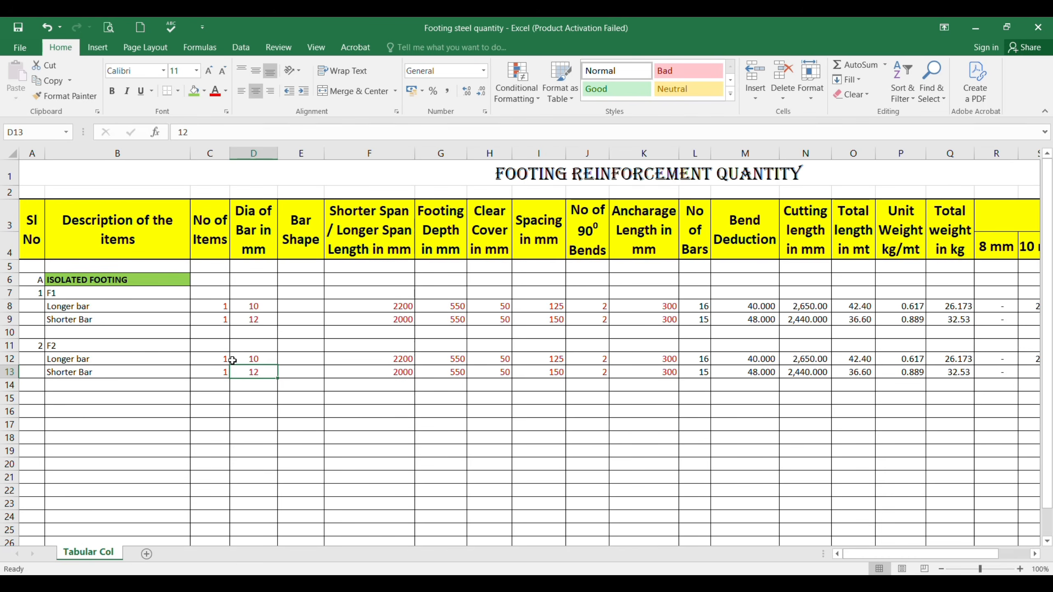
pyautogui.write('10')
pyautogui.press('Tab')
pyautogui.press('Tab')
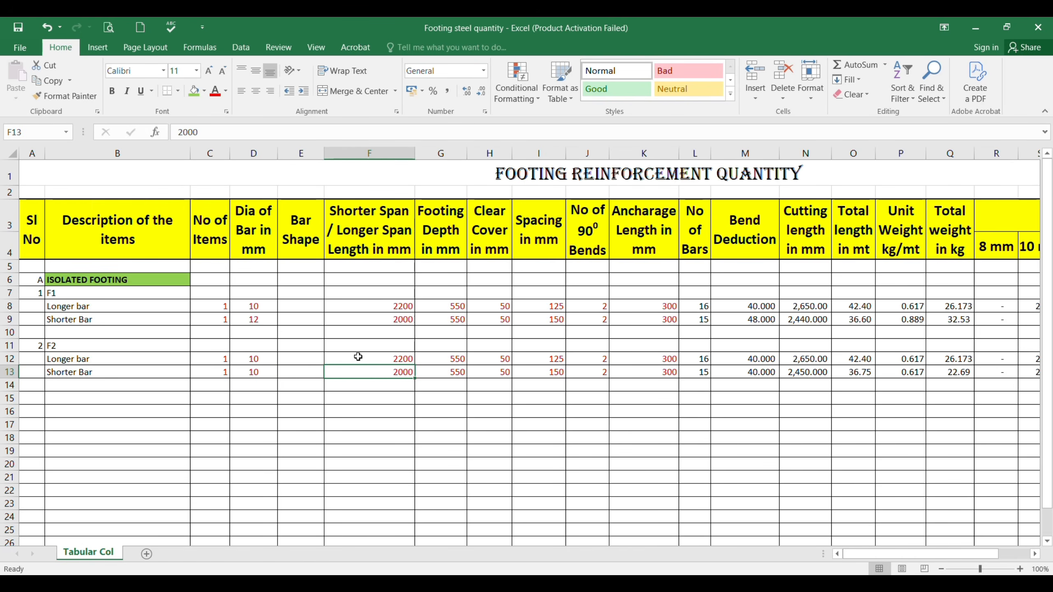
# Look up F2's length and width in the AutoCAD footing schedule and enter 2000 mm in F12 and 1800 mm in F13 in Excel.
pyautogui.click(371, 356)
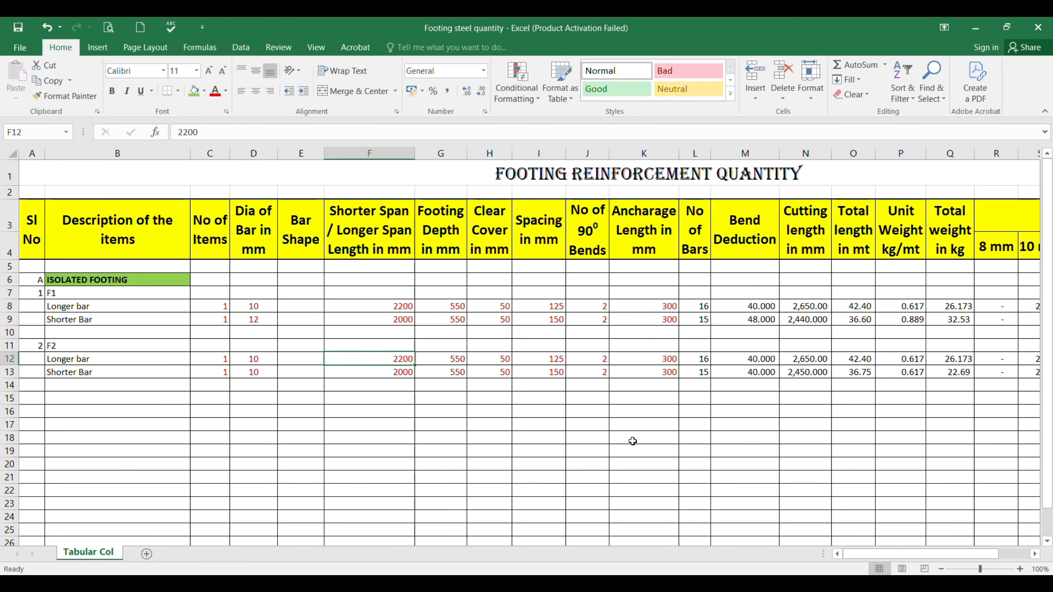
pyautogui.moveTo(709, 580)
pyautogui.click(696, 545)
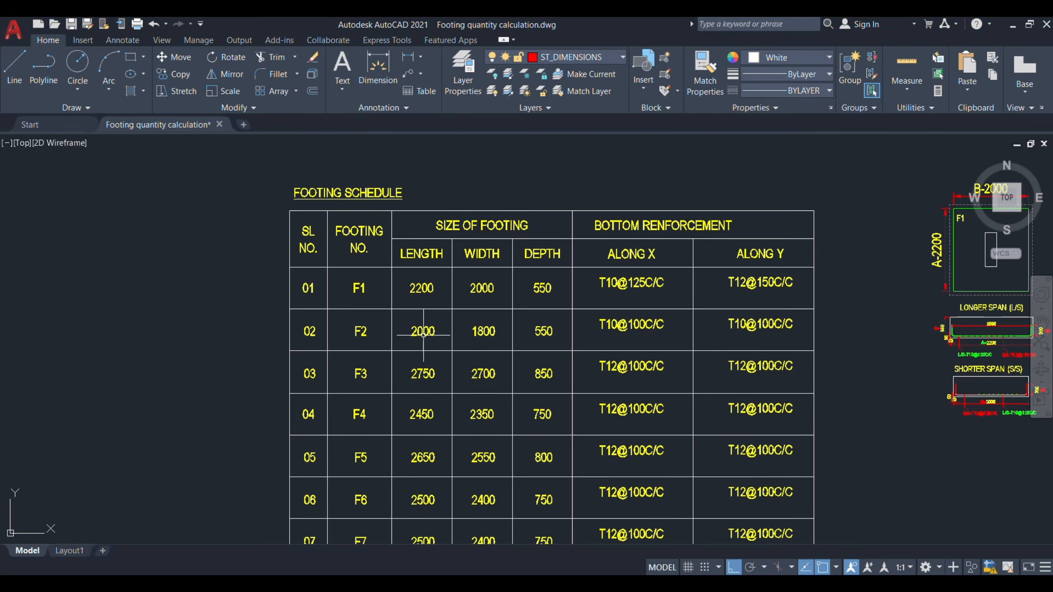
pyautogui.scroll(2, 422, 330)
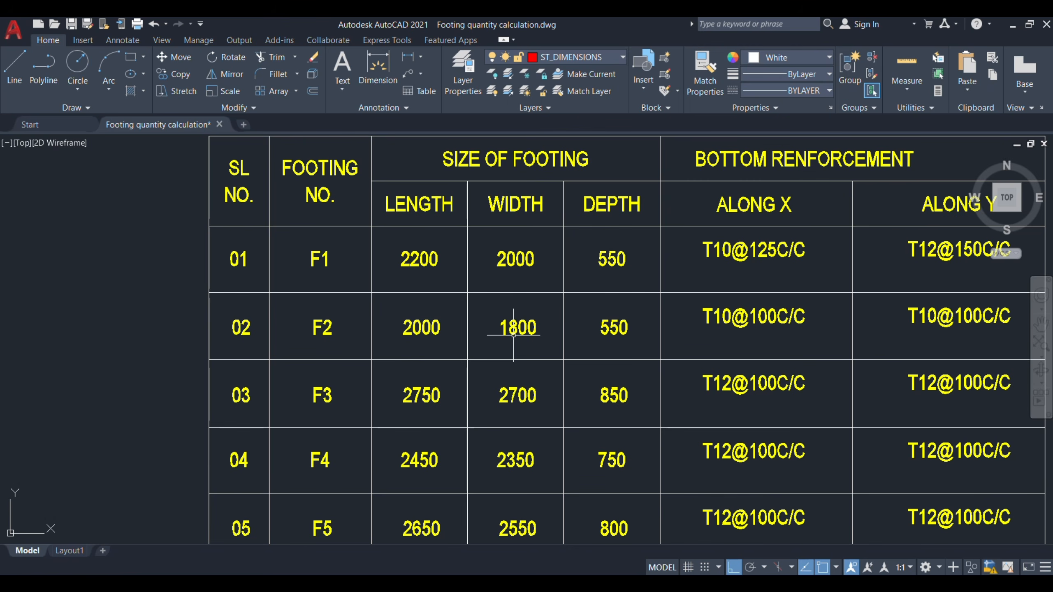
pyautogui.hotkey('alt', 'Tab')
pyautogui.write('1')
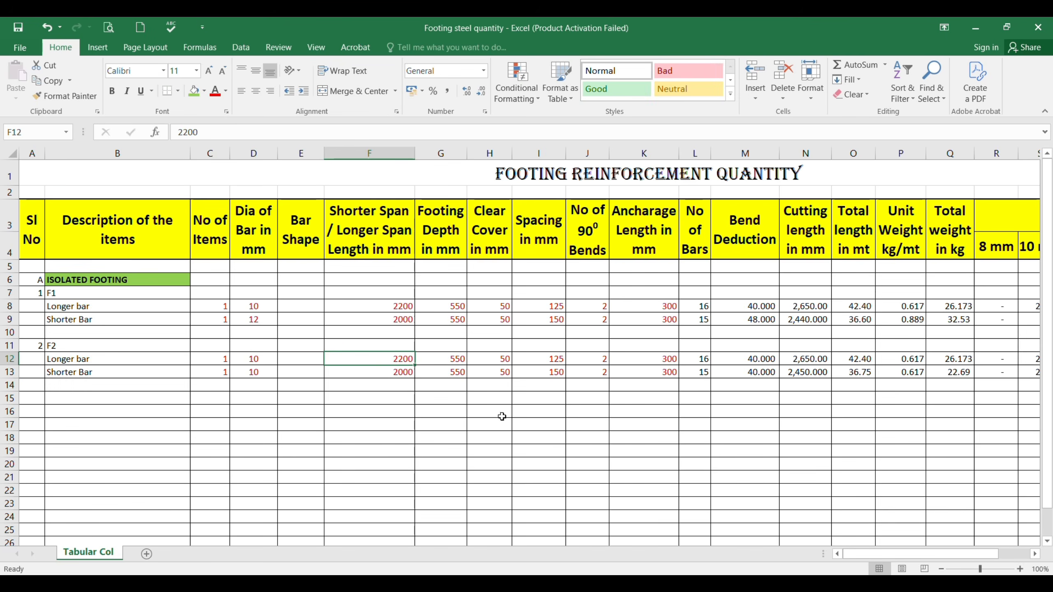
pyautogui.write('200')
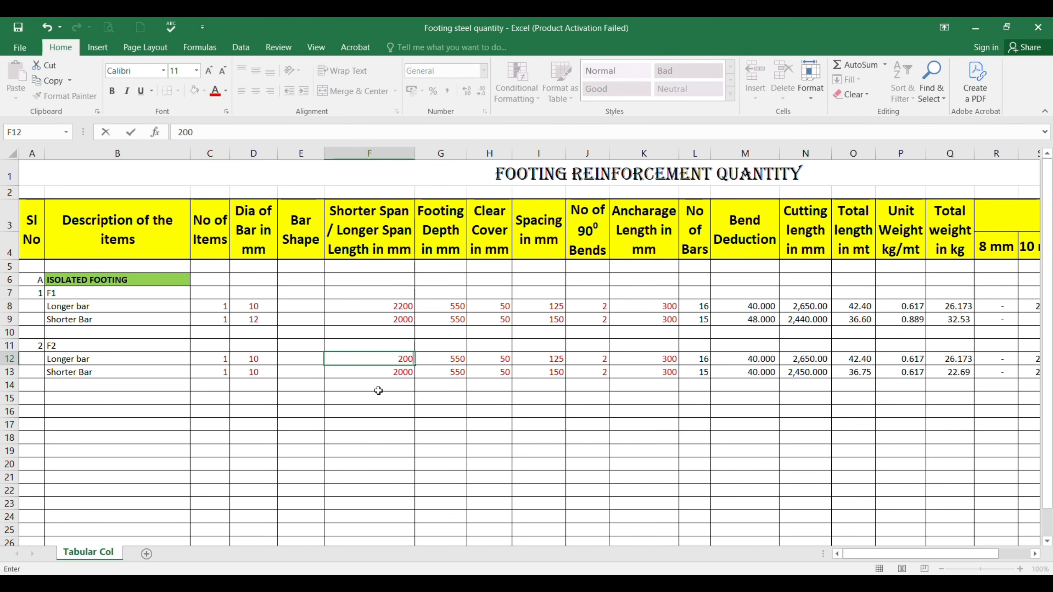
pyautogui.write('0')
pyautogui.press('Return')
pyautogui.write('1')
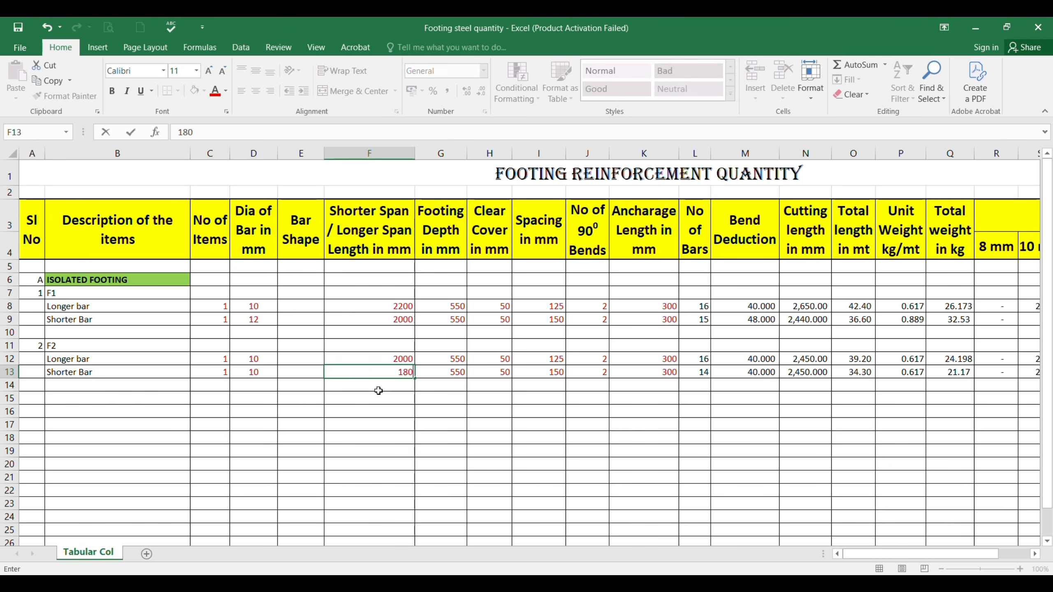
pyautogui.press('Return')
# Check F2's footing depth against the AutoCAD schedule and review the clear cover of both F2 bars in Excel.
pyautogui.click(459, 361)
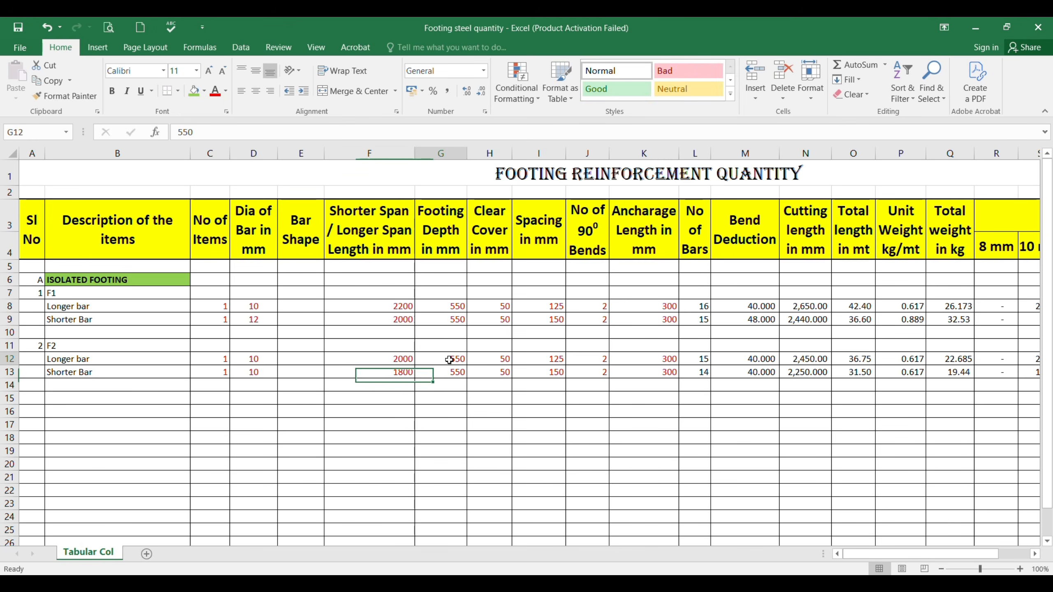
pyautogui.click(711, 555)
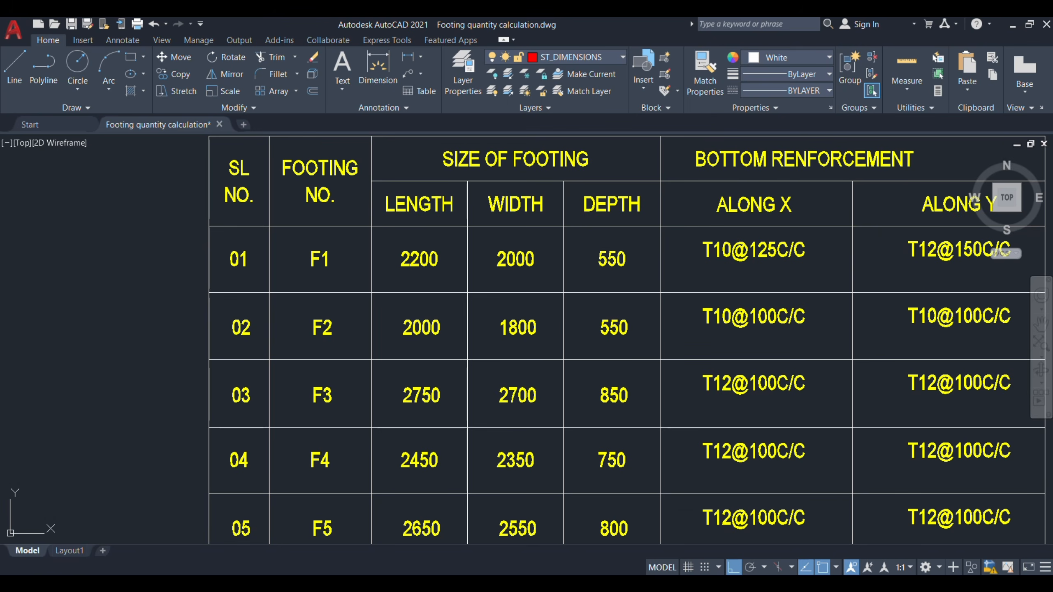
pyautogui.click(680, 574)
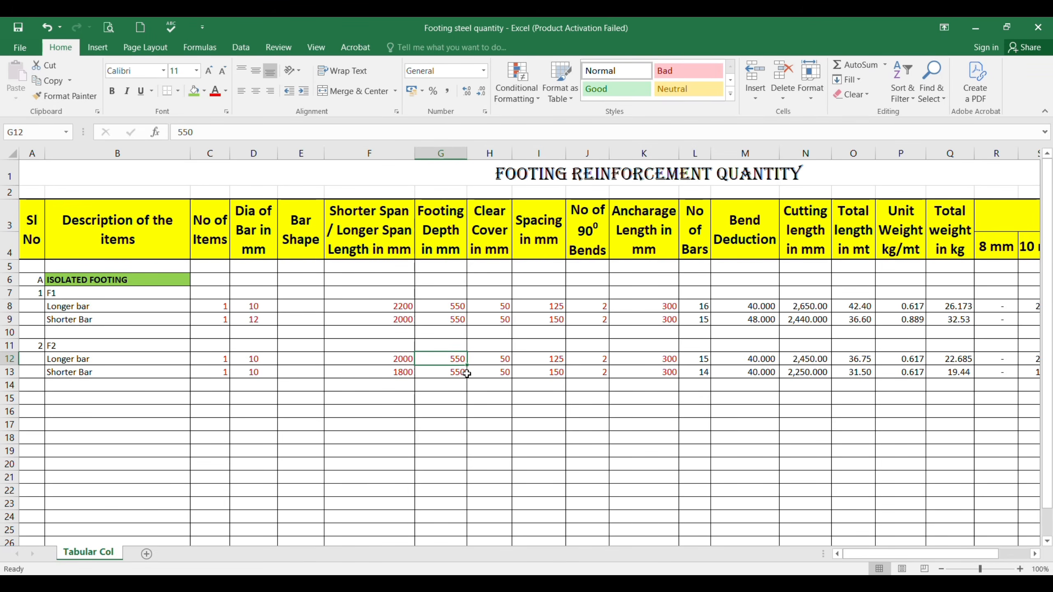
pyautogui.click(504, 354)
pyautogui.click(501, 370)
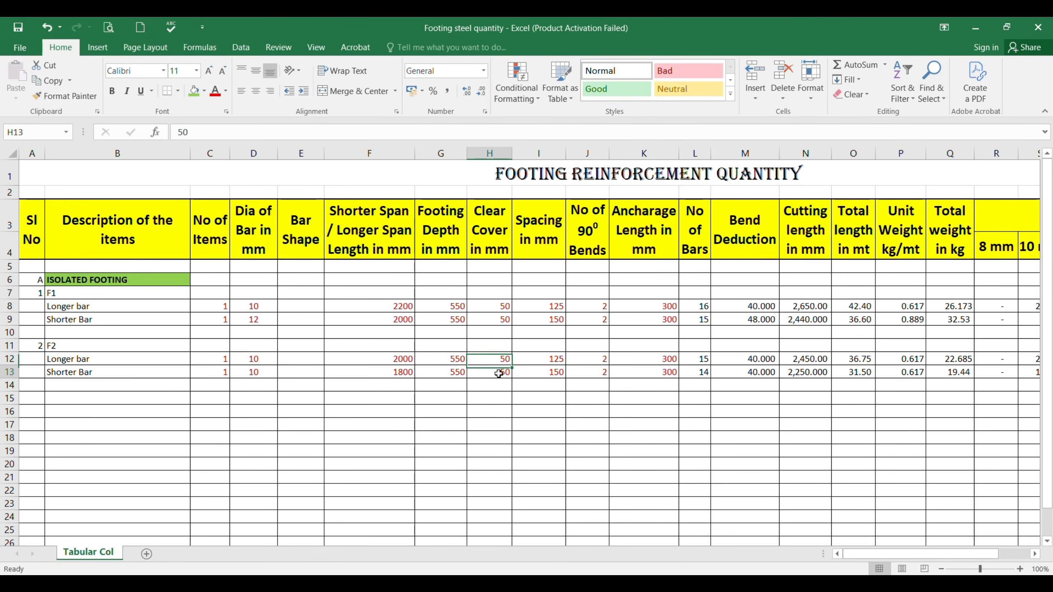
# Look up F2's bar spacing in the AutoCAD schedule and set the spacing in I12 and I13 to 100 mm in Excel.
pyautogui.click(546, 357)
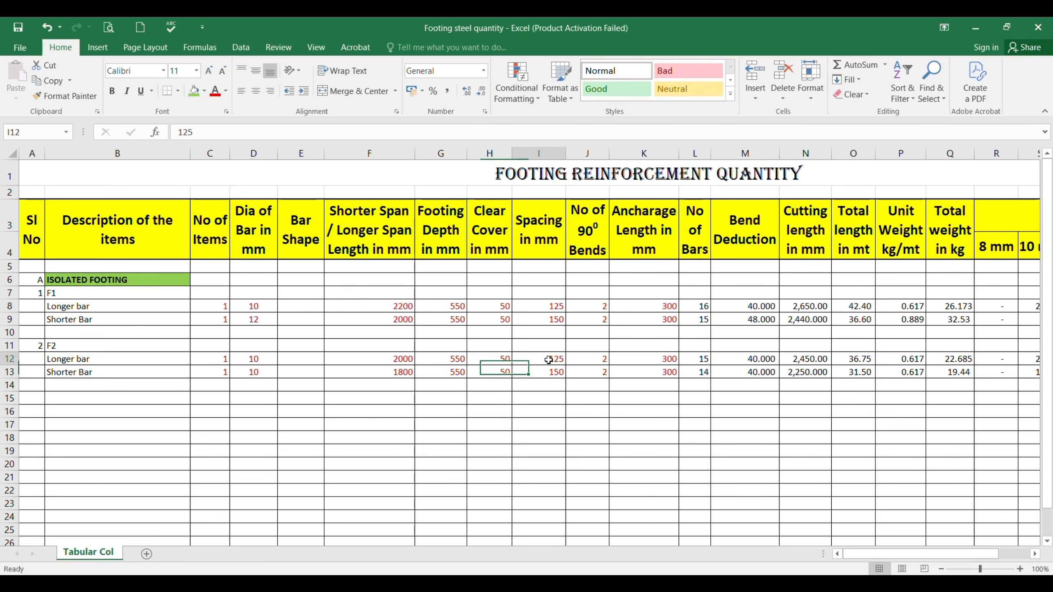
pyautogui.click(751, 513)
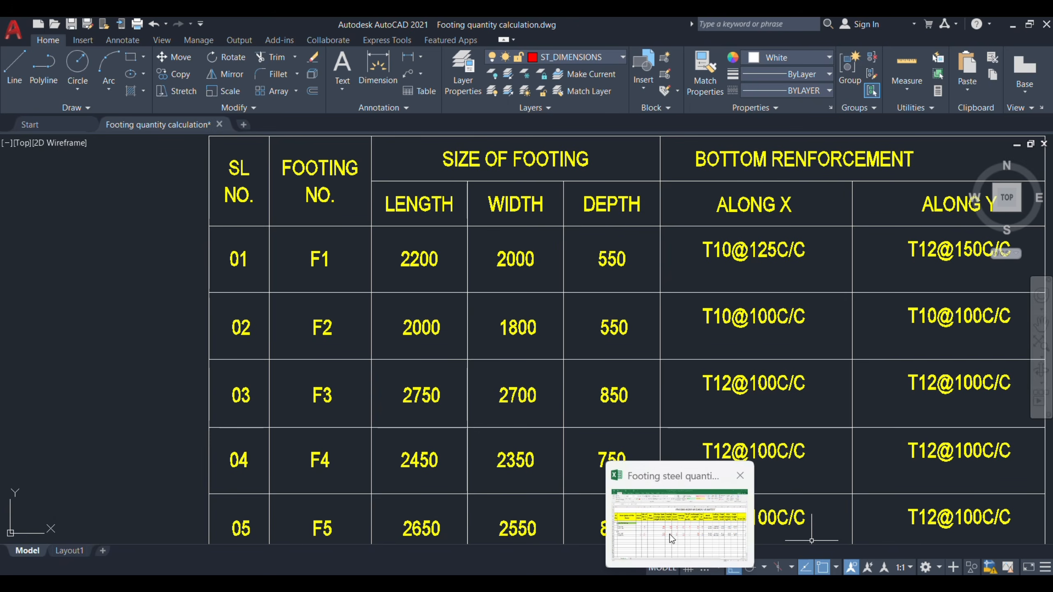
pyautogui.click(680, 514)
pyautogui.write('100')
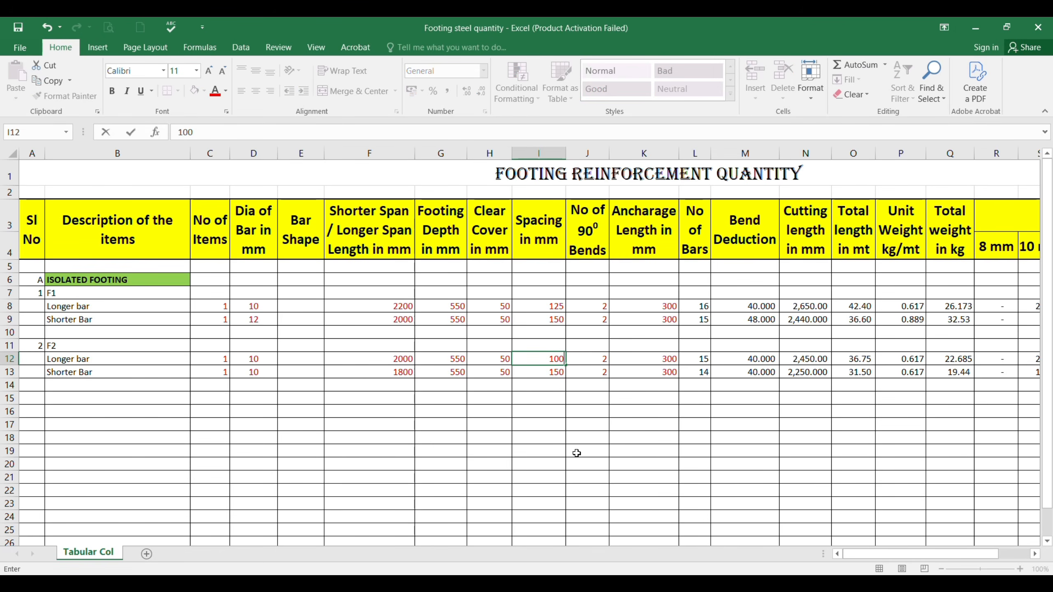
pyautogui.press('Return')
pyautogui.write('100')
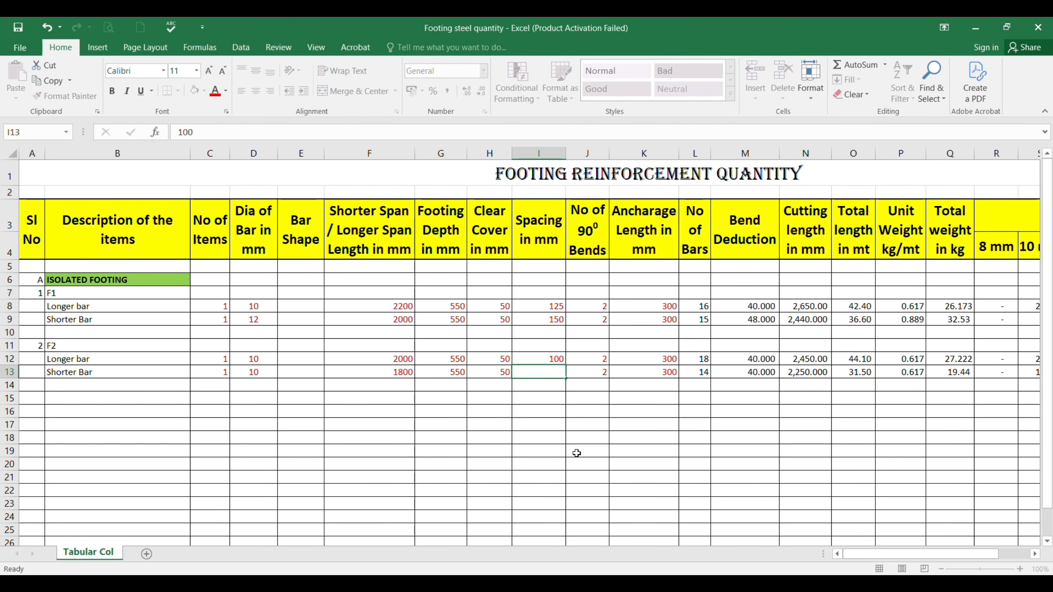
pyautogui.press('Return')
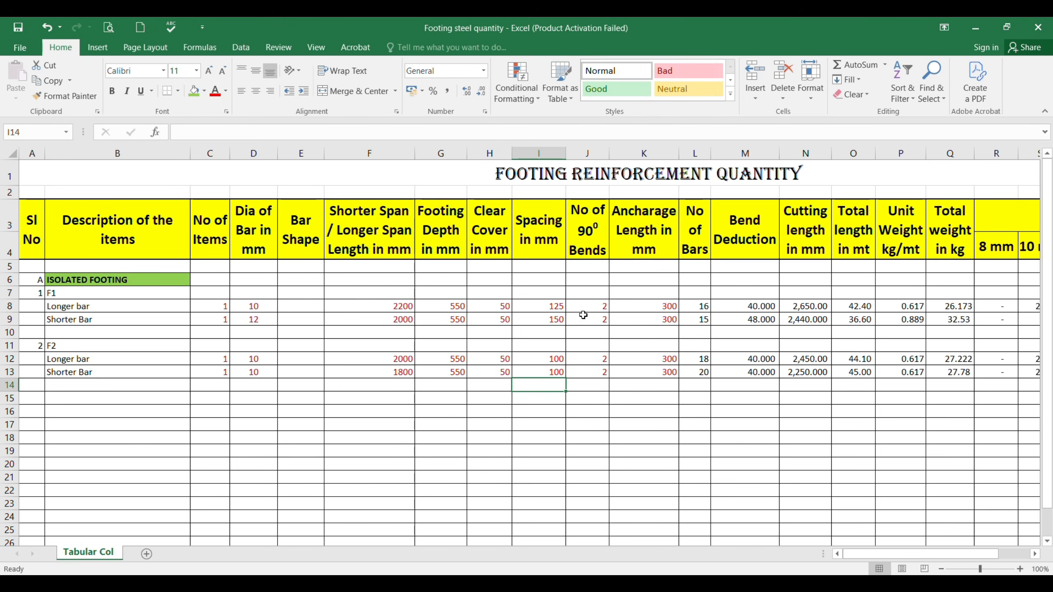
# Compare F2's 90° bends and anchorage lengths in Excel with the longer and shorter span section details in the AutoCAD drawing.
pyautogui.click(595, 361)
pyautogui.moveTo(709, 583)
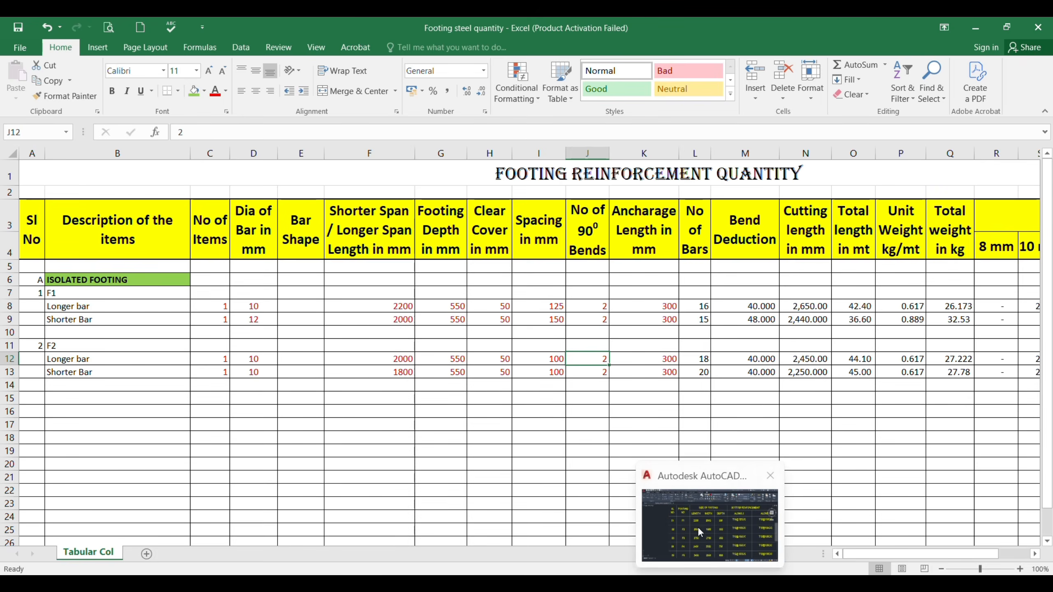
pyautogui.click(698, 533)
pyautogui.scroll(-9, 538, 357)
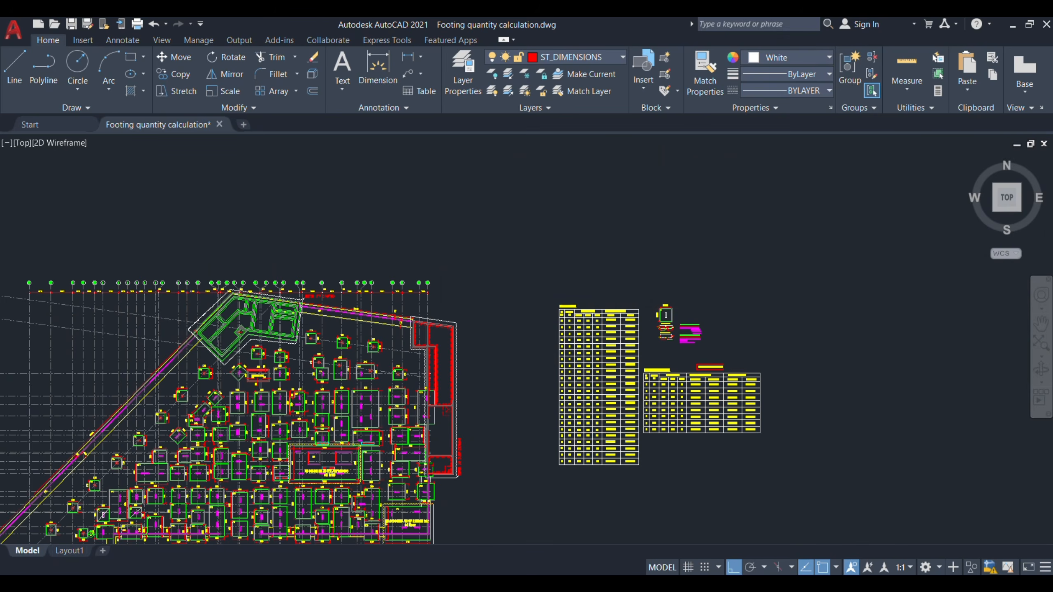
pyautogui.scroll(10, 569, 297)
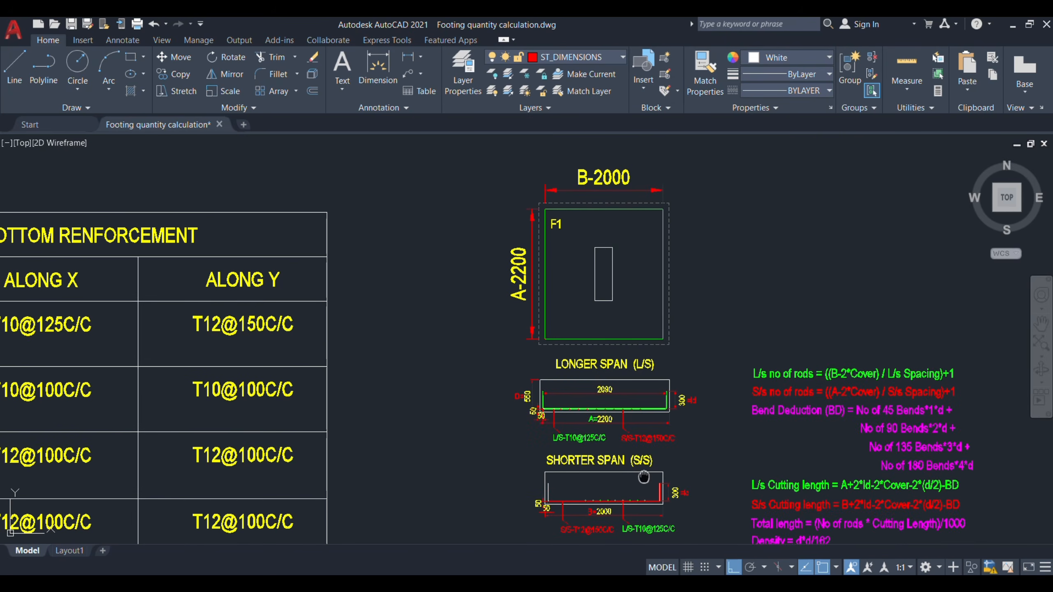
pyautogui.moveTo(644, 478); pyautogui.dragTo(613, 395)
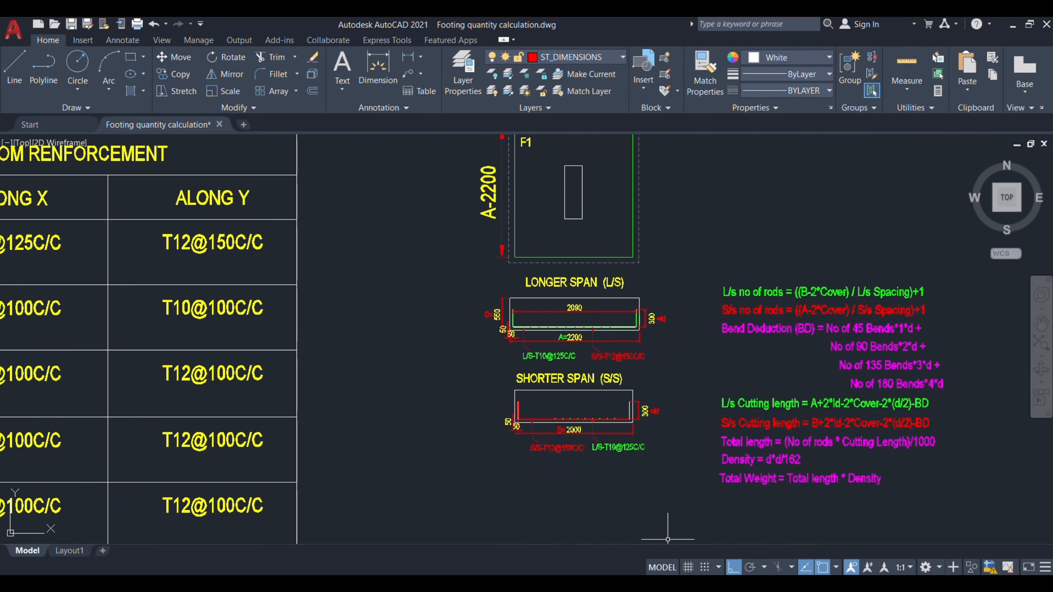
pyautogui.moveTo(680, 582)
pyautogui.click(680, 521)
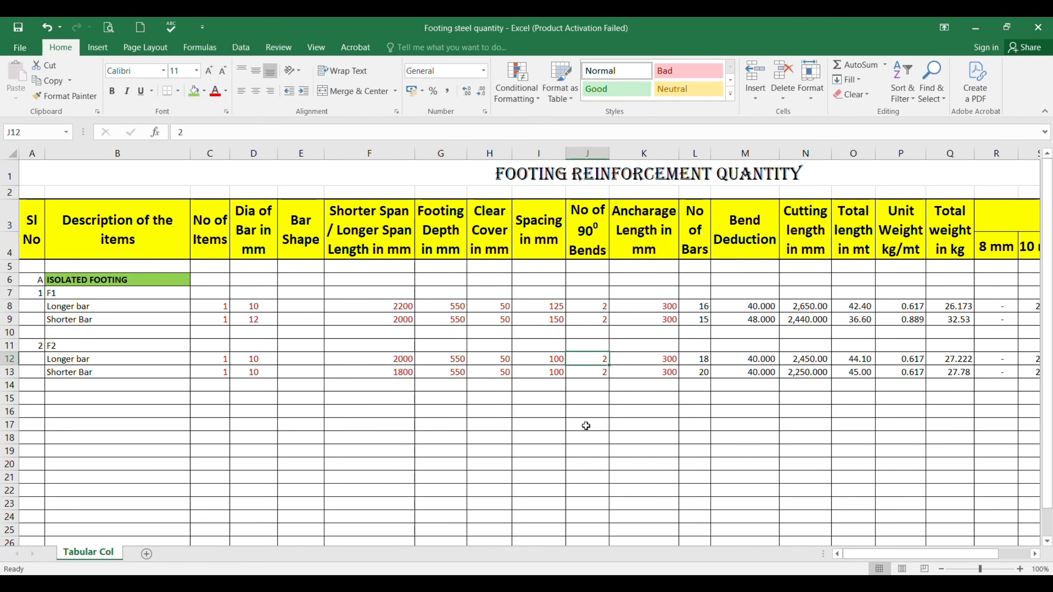
pyautogui.click(646, 364)
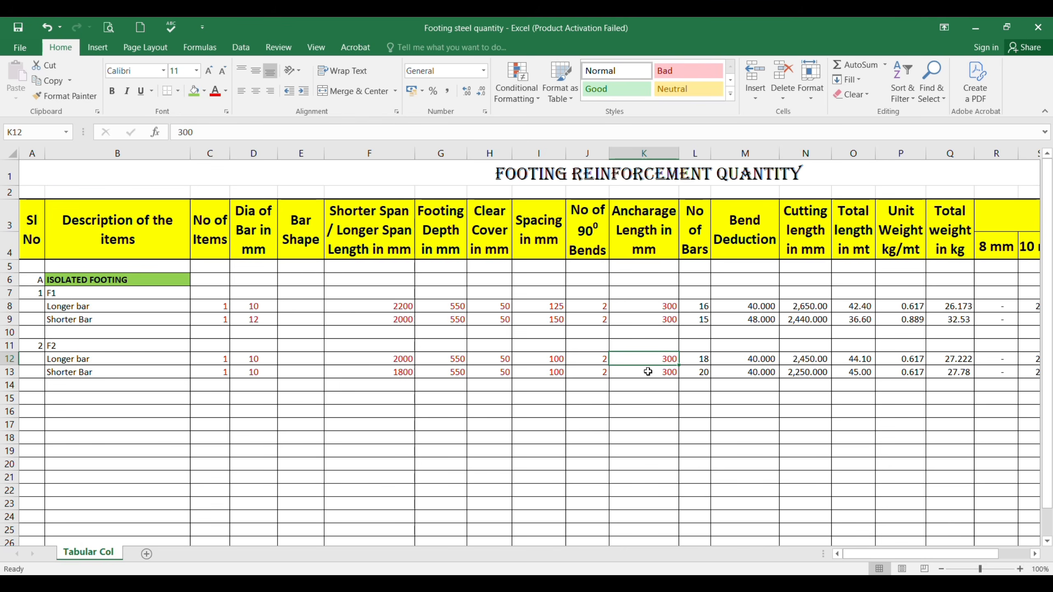
pyautogui.click(649, 372)
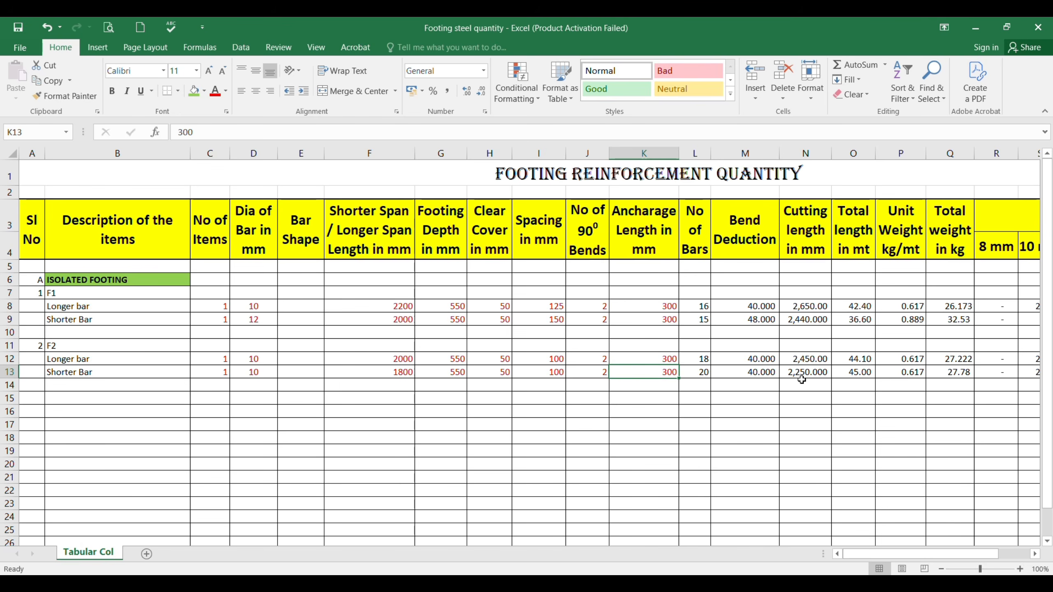
# Review F2's calculated columns from the number of bars through the diameter-wise weights, ending with S12:S13 selected.
pyautogui.click(696, 361)
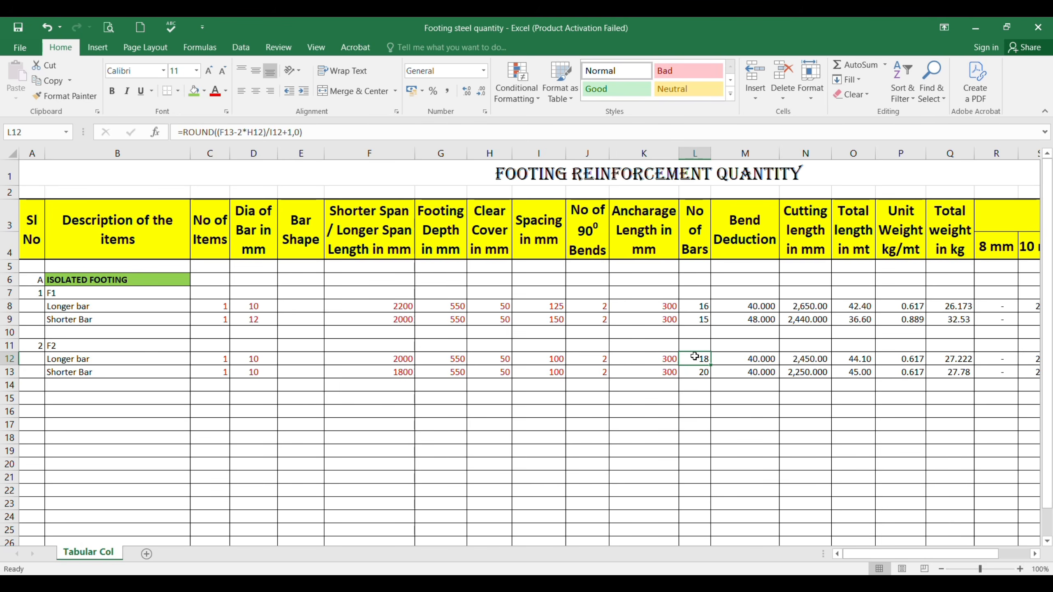
pyautogui.press('Right')
pyautogui.press('Right')
pyautogui.press('Right')
pyautogui.press('Right')
pyautogui.press('Right')
pyautogui.press('Right')
pyautogui.press('Right')
pyautogui.press('Right')
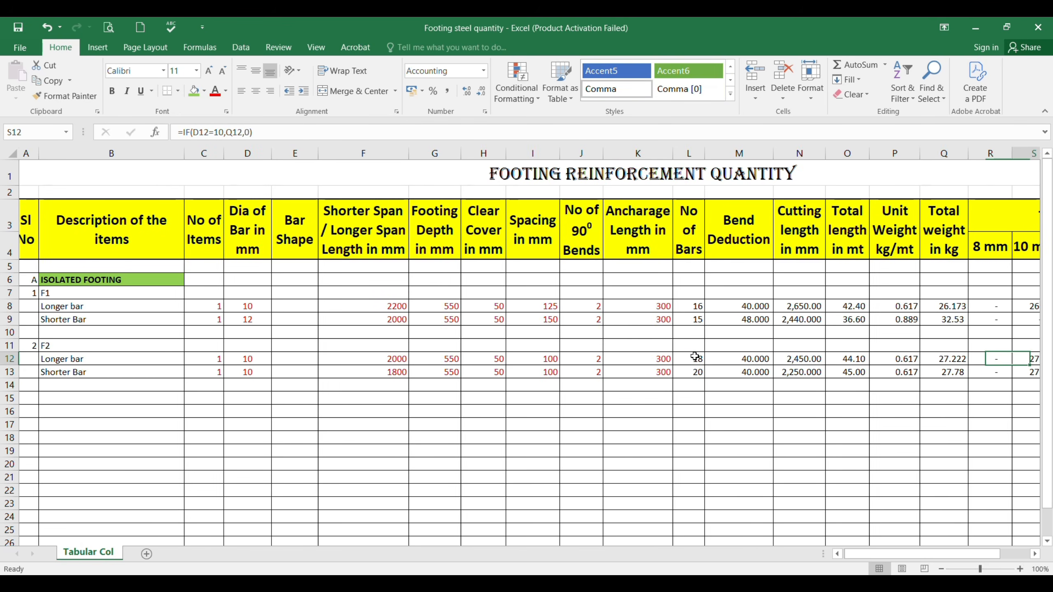
pyautogui.press('Right')
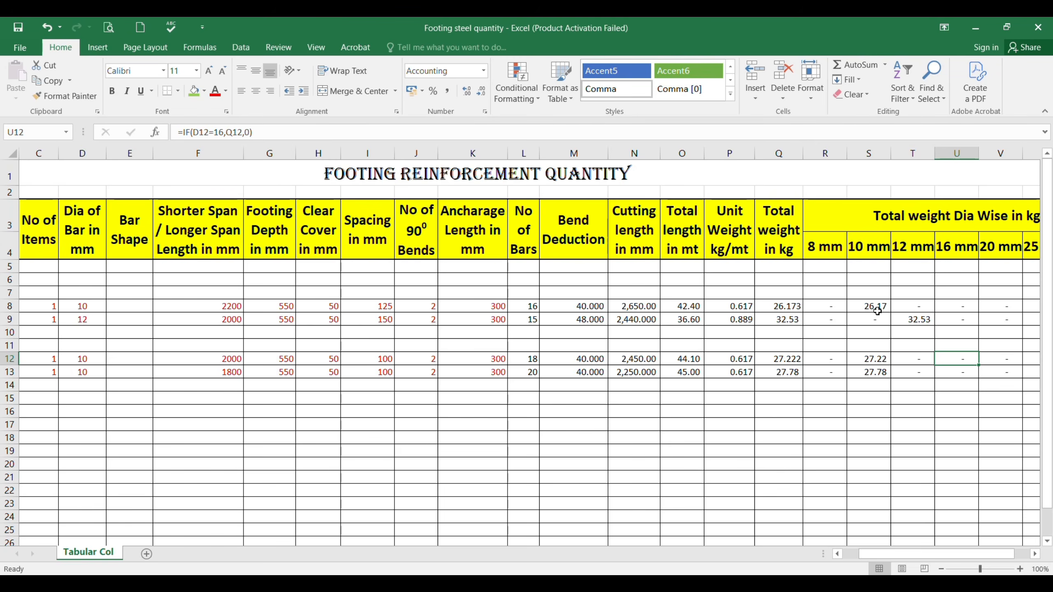
pyautogui.click(869, 353)
pyautogui.moveTo(870, 353); pyautogui.dragTo(871, 375)
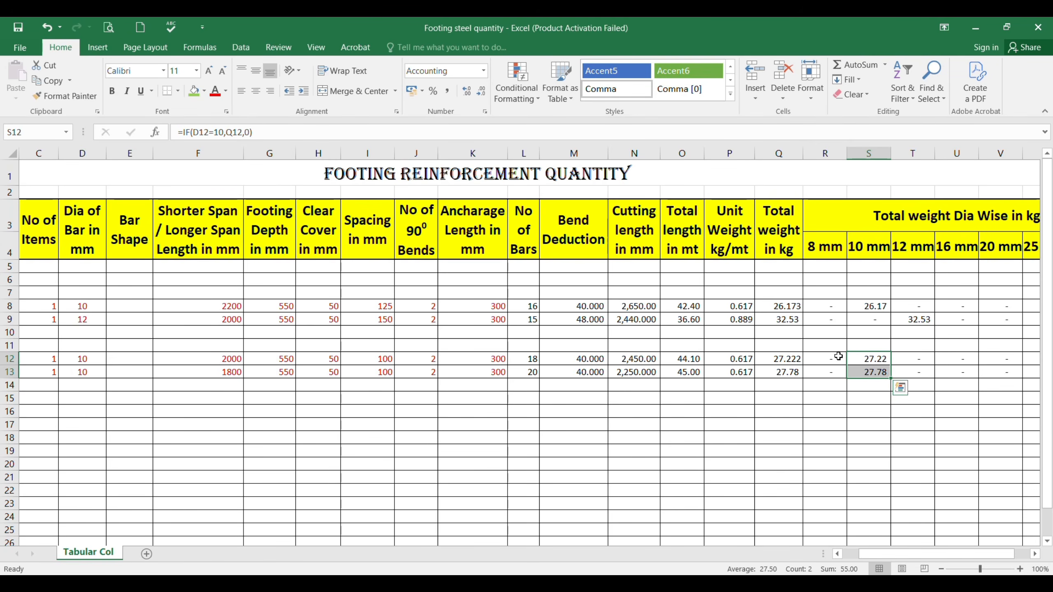
# Copy the F2 block in rows 11 to 13 and paste it starting at row 15.
pyautogui.press('Home')
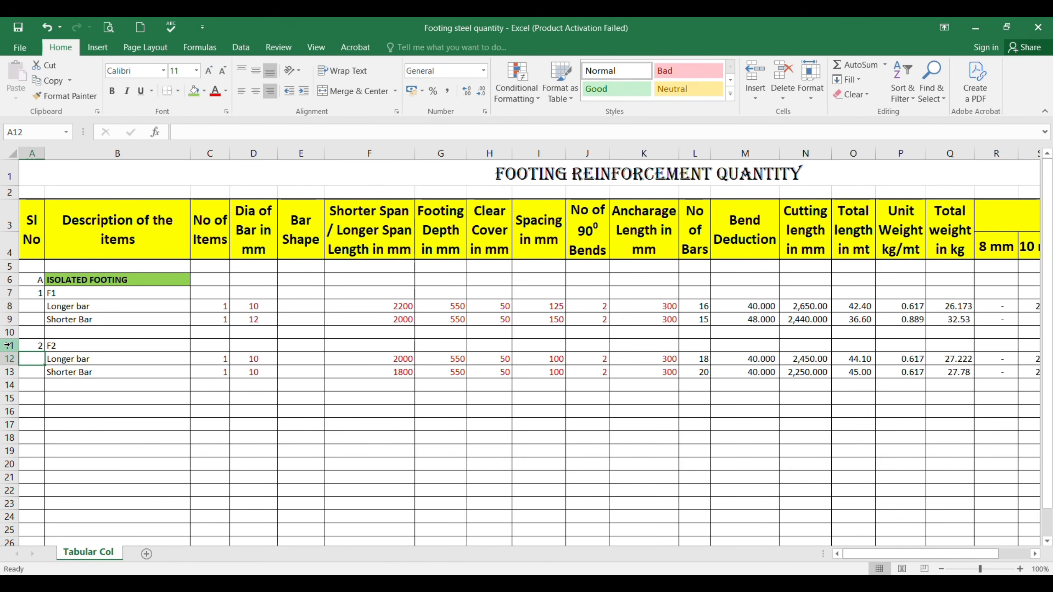
pyautogui.moveTo(8, 345); pyautogui.dragTo(10, 372)
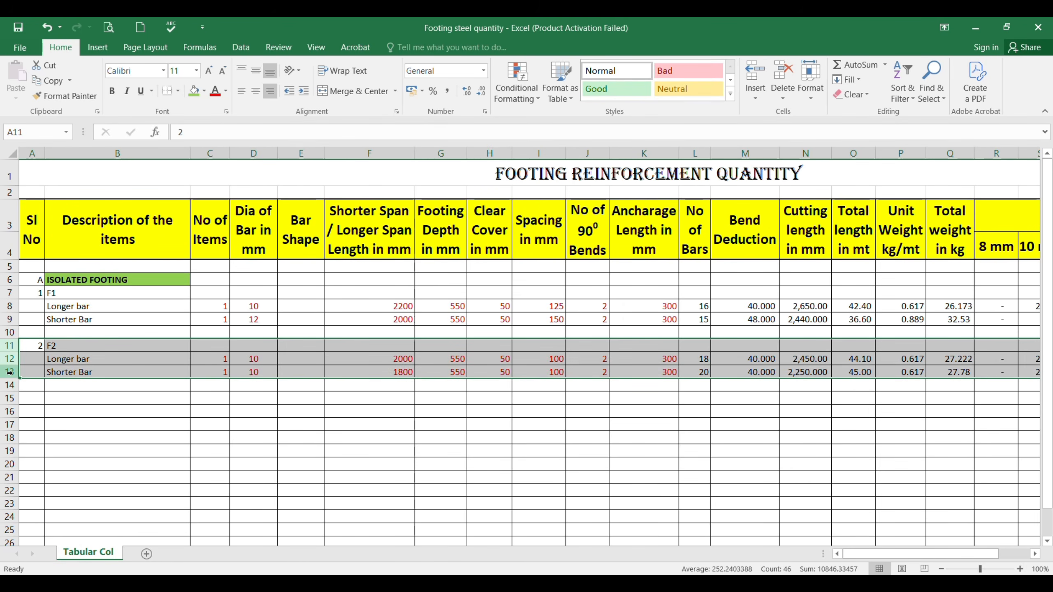
pyautogui.hotkey('ctrl', 'c')
pyautogui.click(5, 398)
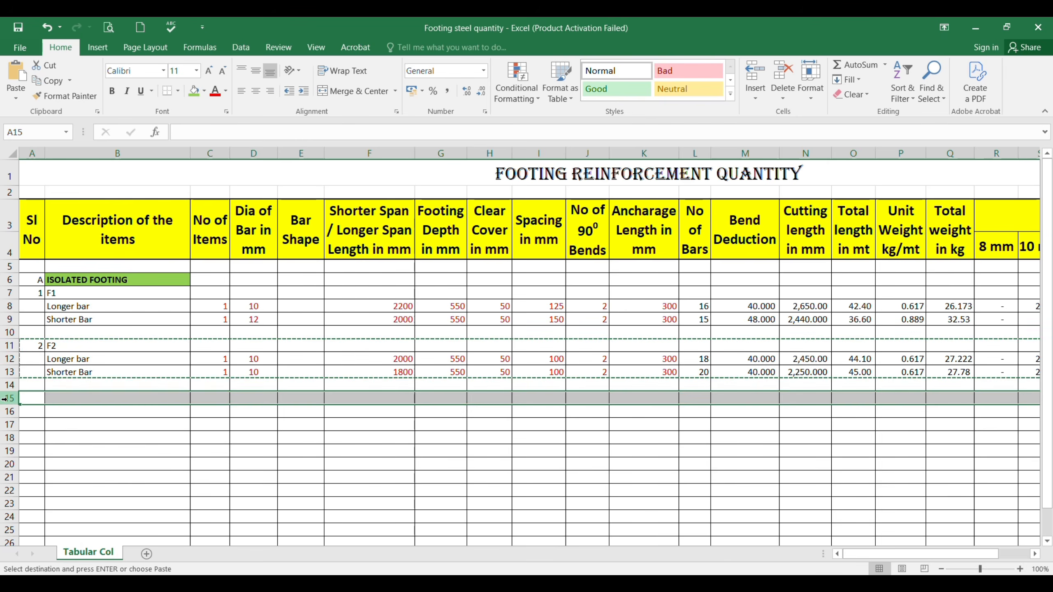
pyautogui.rightClick(5, 398)
pyautogui.click(62, 290)
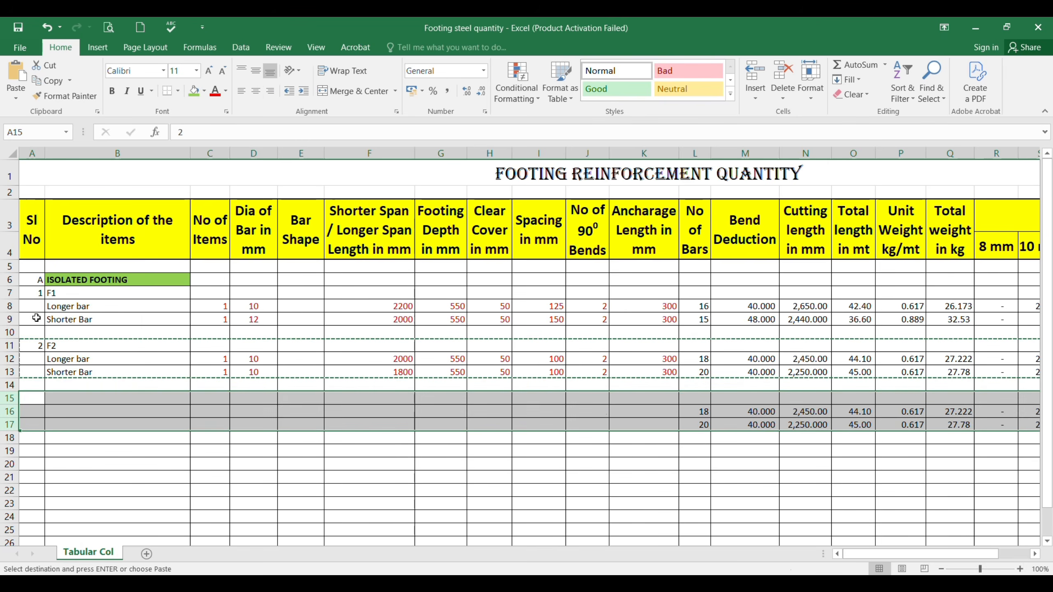
# Set the pasted block's serial number in A15 to 3 and its description in B15 to F3.
pyautogui.click(41, 400)
pyautogui.write('3')
pyautogui.press('Tab')
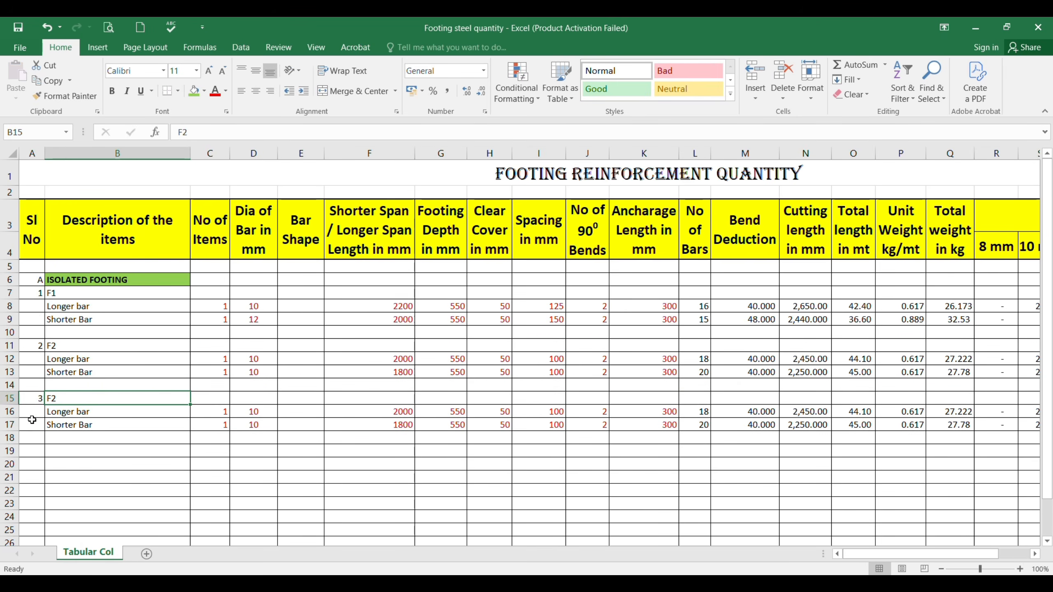
pyautogui.write('F3')
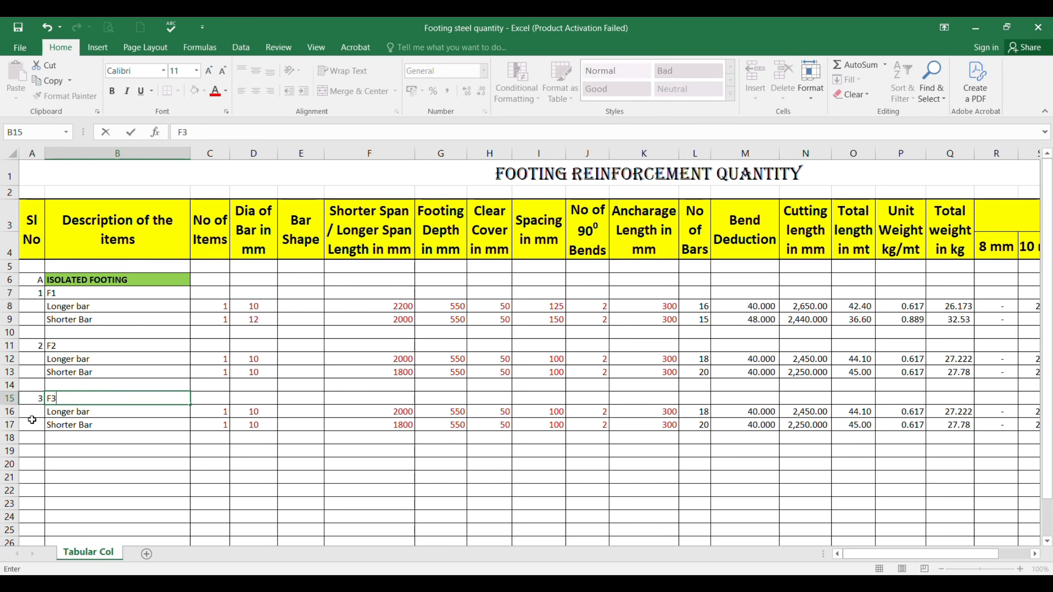
pyautogui.press('Return')
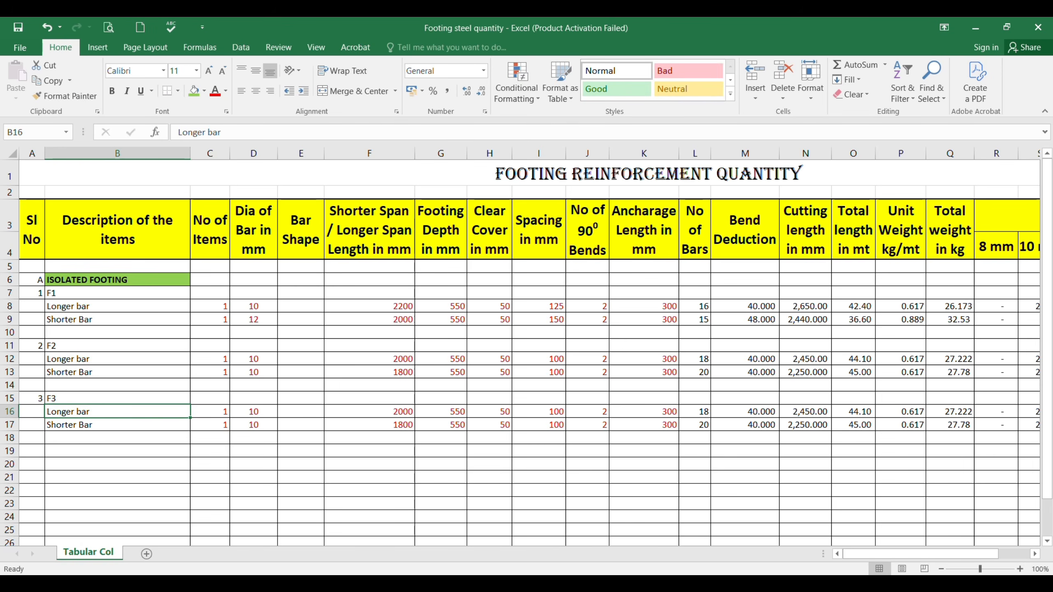
# Switch to AutoCAD and examine F3's length, width, depth and bottom reinforcement in the footing schedule.
pyautogui.moveTo(709, 583)
pyautogui.click(710, 522)
pyautogui.scroll(-5, 589, 344)
pyautogui.scroll(3, 511, 346)
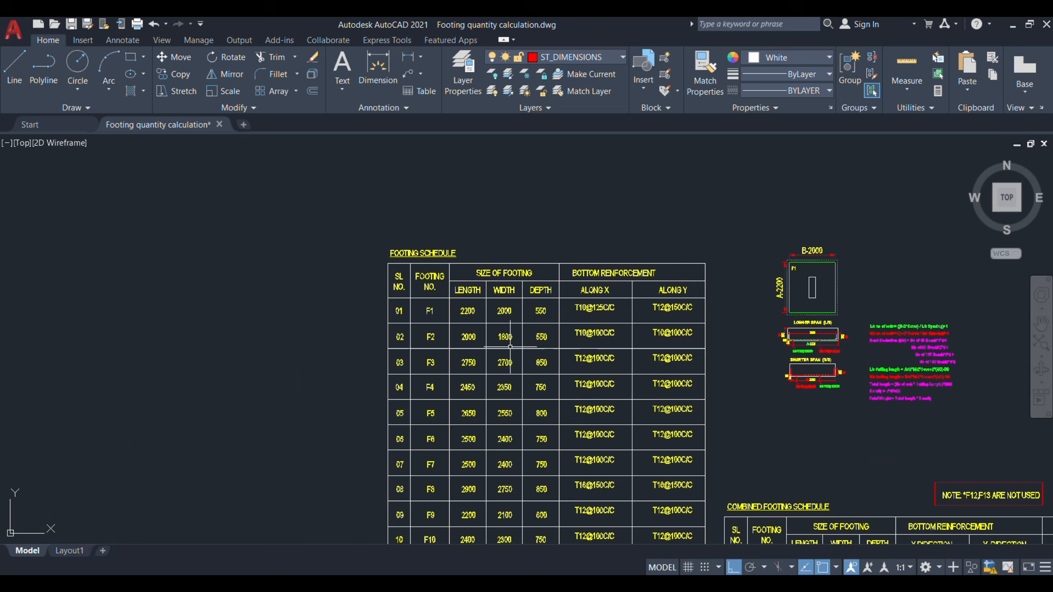
pyautogui.scroll(3, 510, 347)
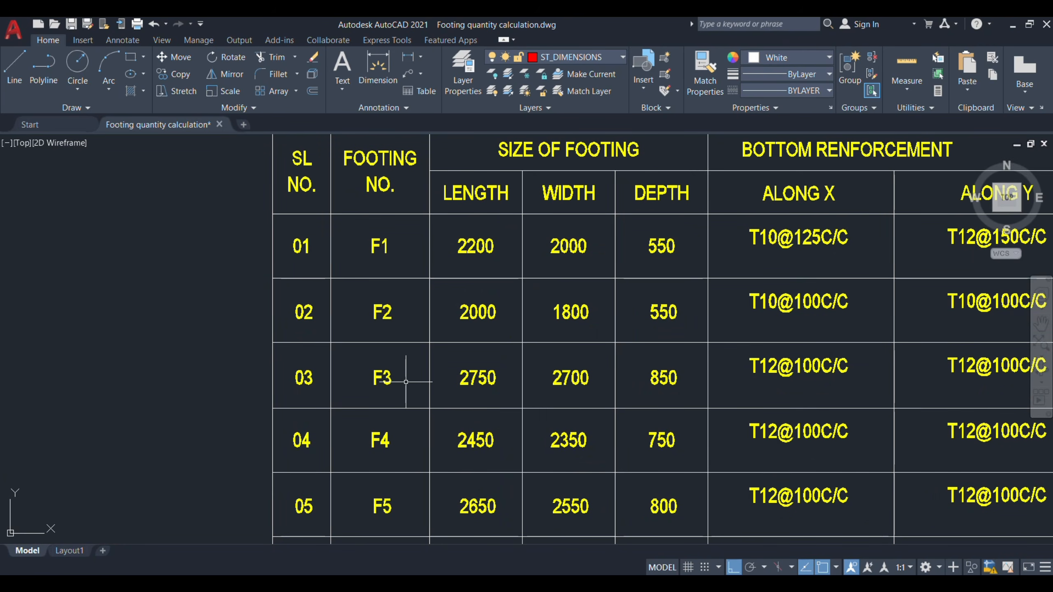
pyautogui.moveTo(581, 388); pyautogui.dragTo(319, 366)
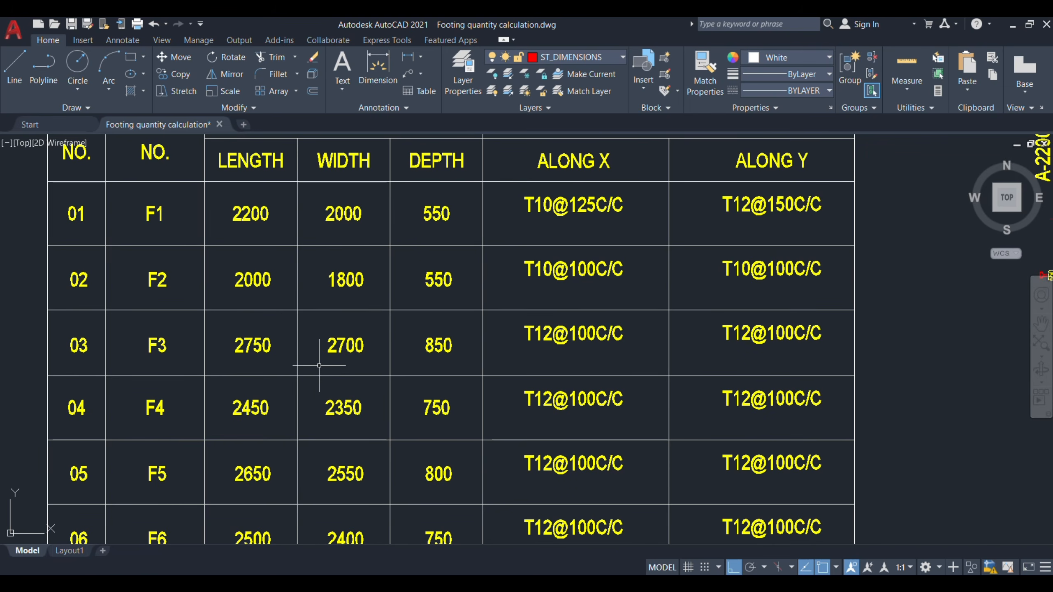
pyautogui.scroll(-8, 629, 542)
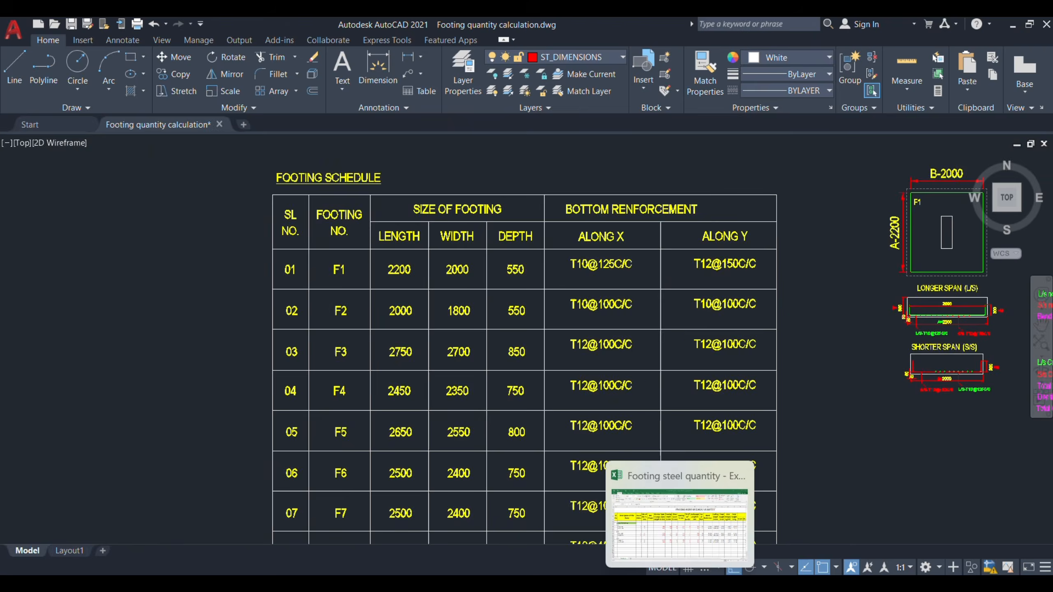
# Mark the upper F3 footing between RF1 and CF31 on the foundation plan with a corner-to-corner diagonal line.
pyautogui.scroll(2, 590, 326)
pyautogui.scroll(5, 590, 326)
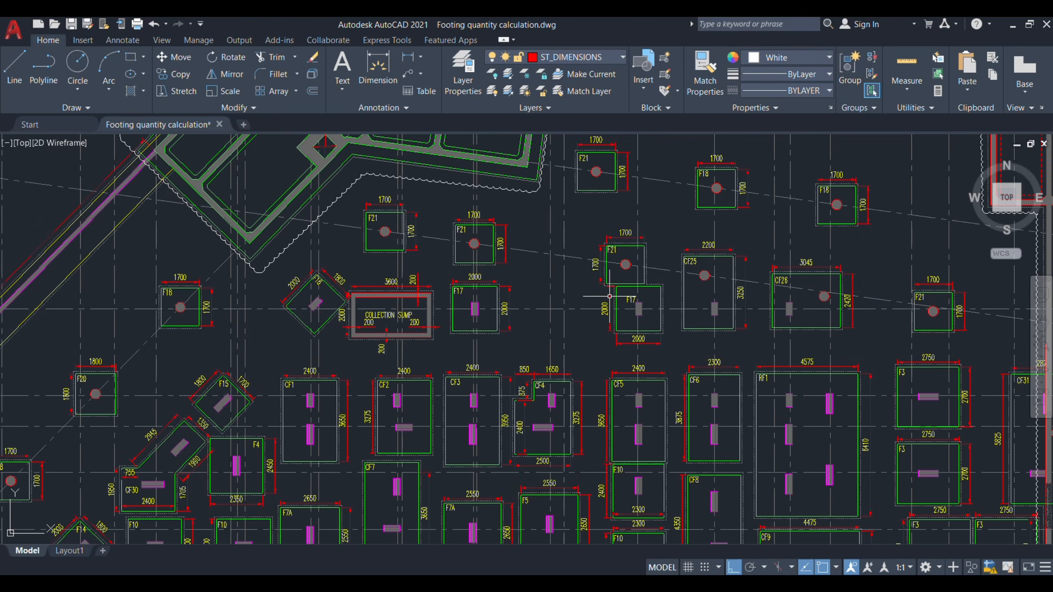
pyautogui.moveTo(427, 368); pyautogui.dragTo(453, 233)
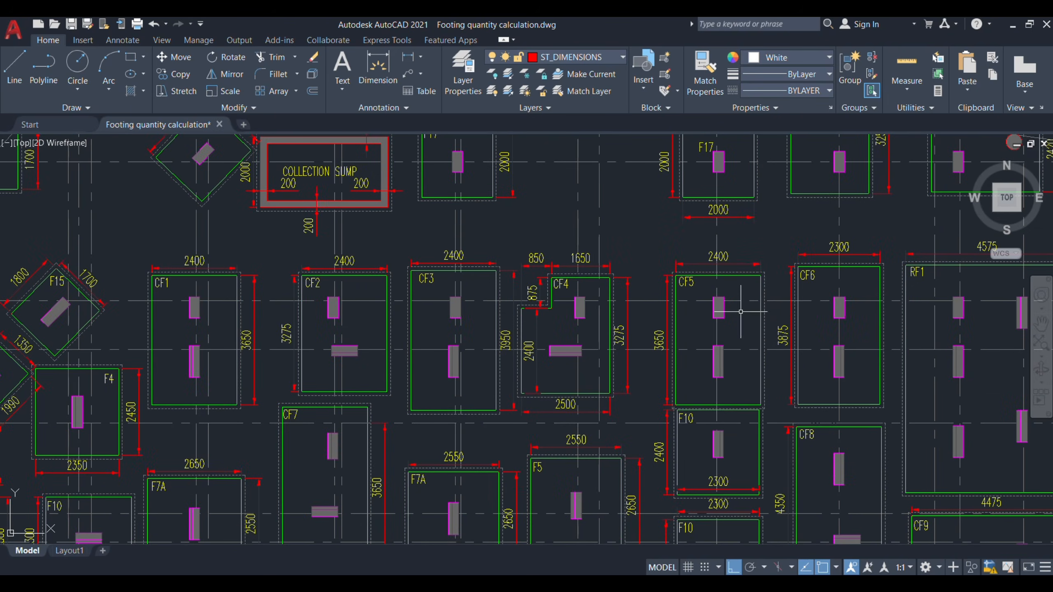
pyautogui.moveTo(770, 325); pyautogui.dragTo(415, 512)
pyautogui.moveTo(782, 364)
pyautogui.mouseDown()
pyautogui.moveTo(731, 435)
pyautogui.moveTo(508, 237)
pyautogui.mouseUp()
pyautogui.moveTo(631, 429); pyautogui.dragTo(735, 252)
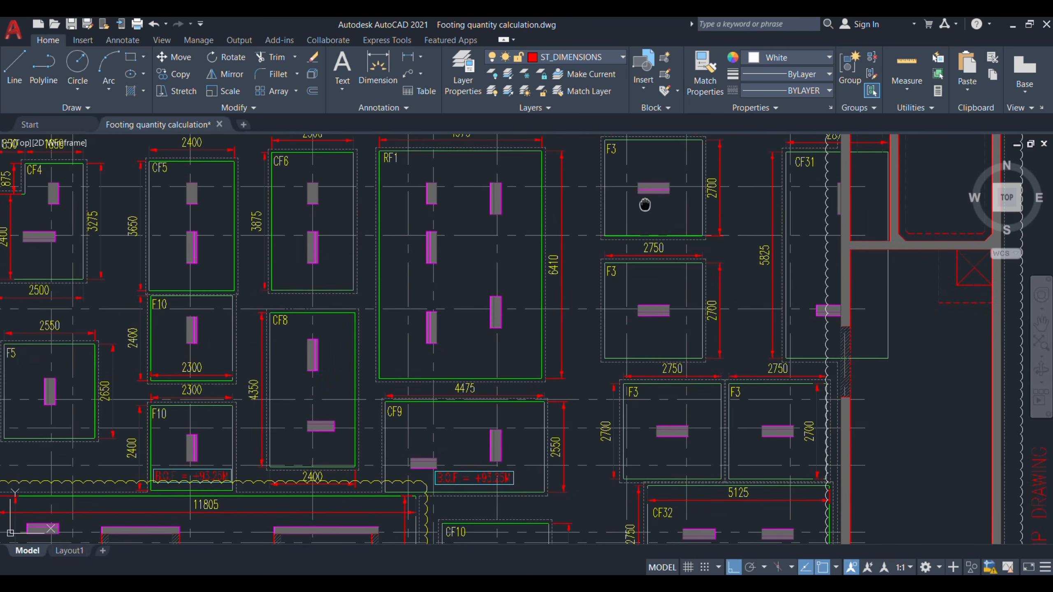
pyautogui.moveTo(646, 204); pyautogui.dragTo(693, 248)
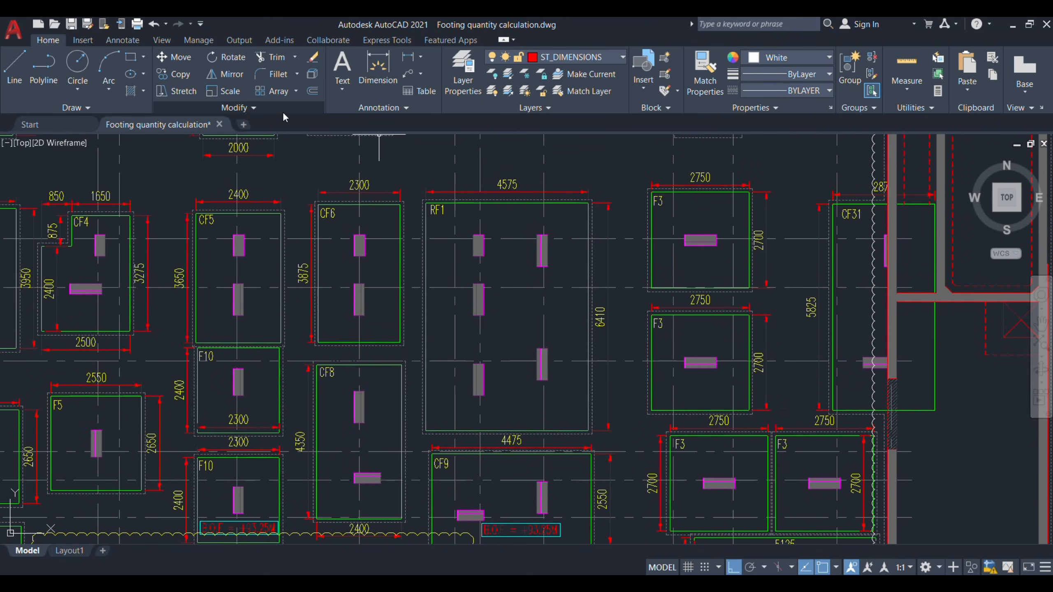
pyautogui.click(20, 64)
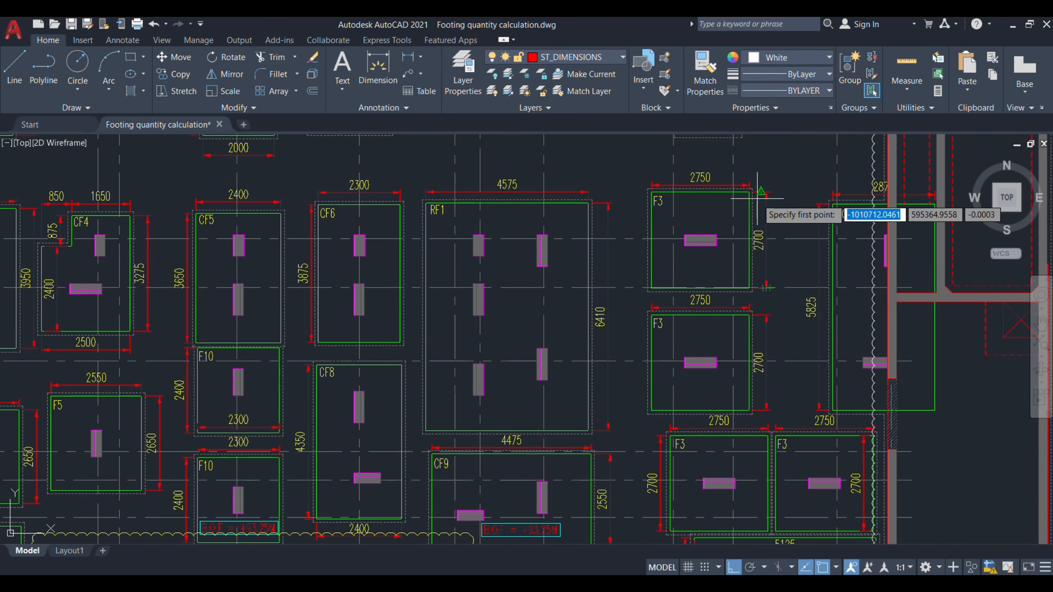
pyautogui.click(748, 192)
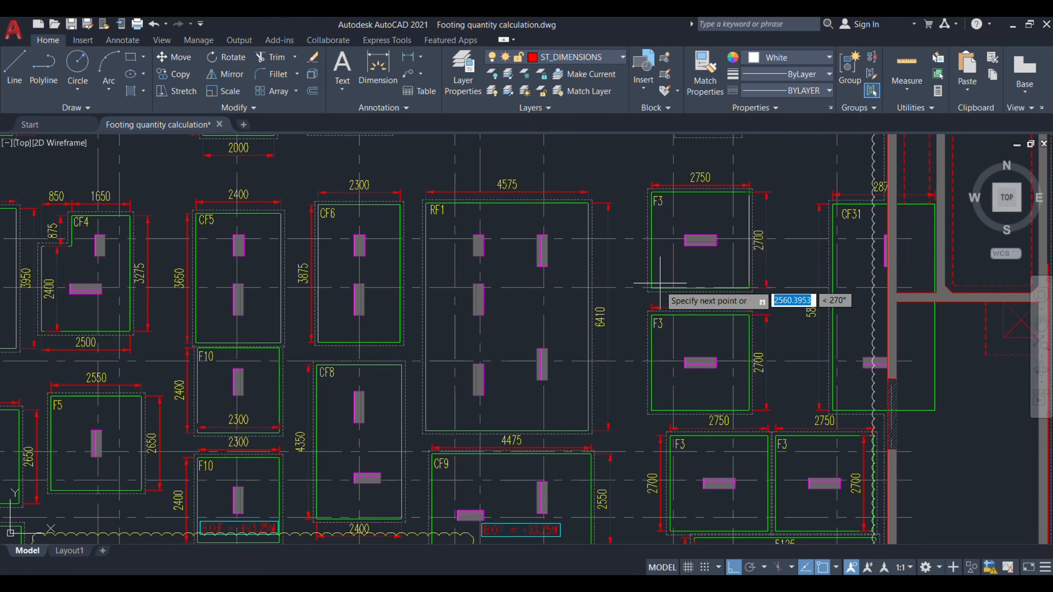
pyautogui.click(651, 288)
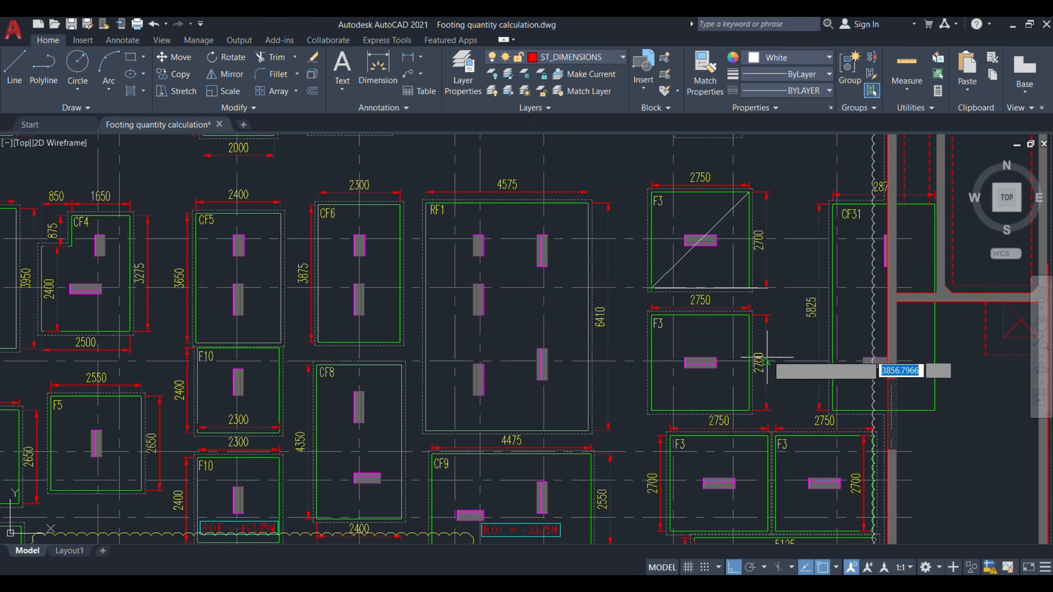
pyautogui.press('space')
# Draw a diagonal marking line across the second F3 footing, directly below the first marked one.
pyautogui.press('space')
pyautogui.click(748, 315)
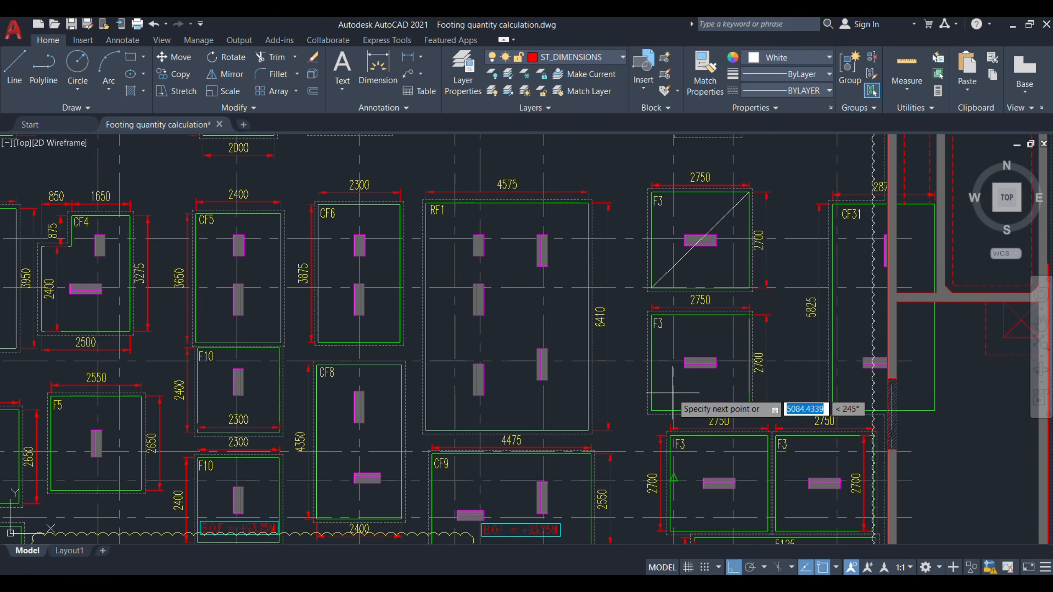
pyautogui.click(657, 408)
pyautogui.press('space')
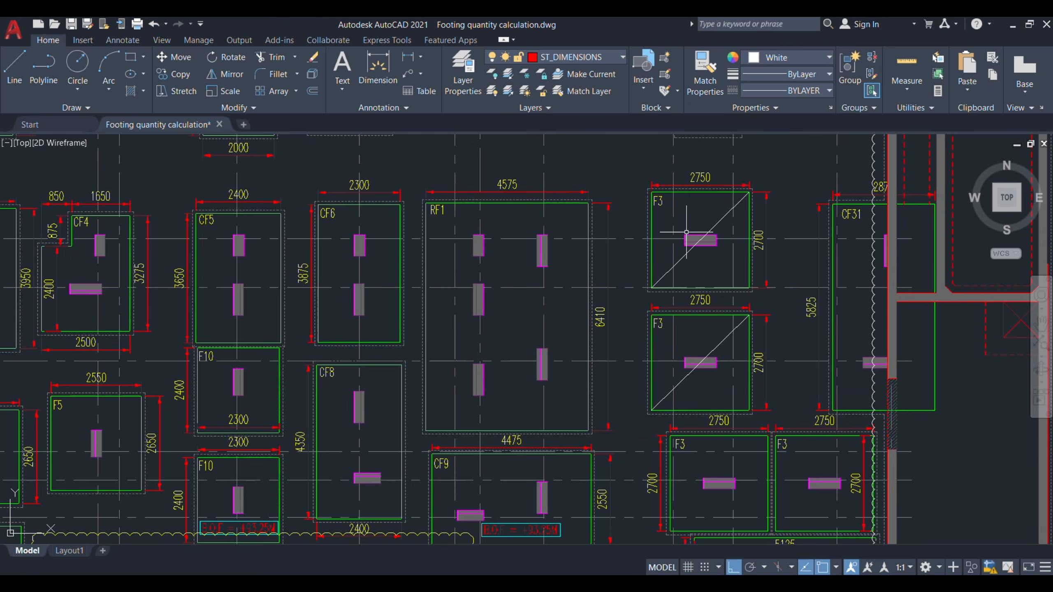
# Draw diagonal marking lines across the two side-by-side F3 footings just above CF32.
pyautogui.moveTo(712, 507); pyautogui.dragTo(706, 345)
pyautogui.press('space')
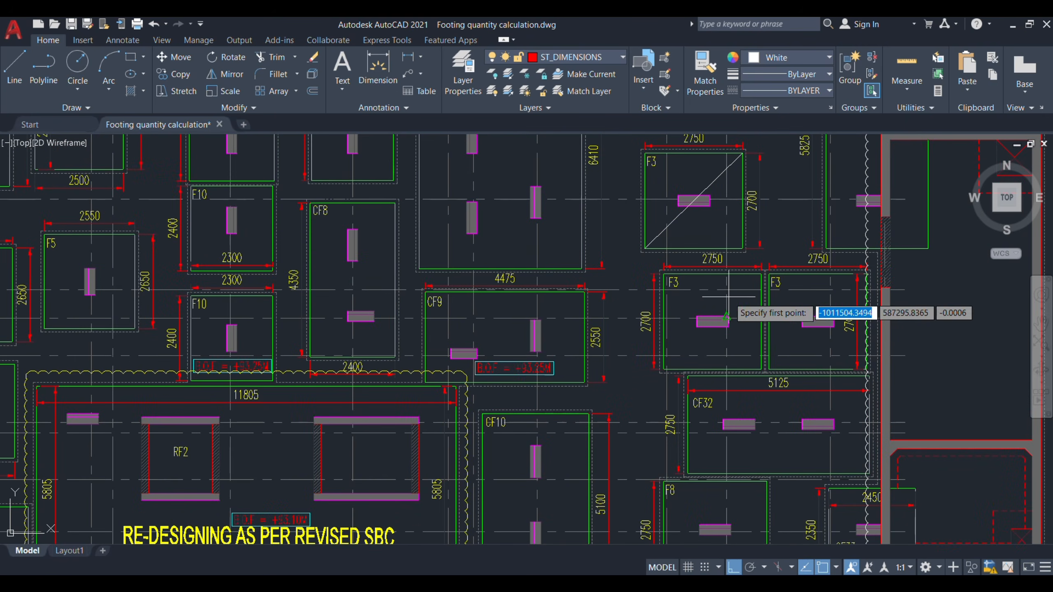
pyautogui.click(761, 275)
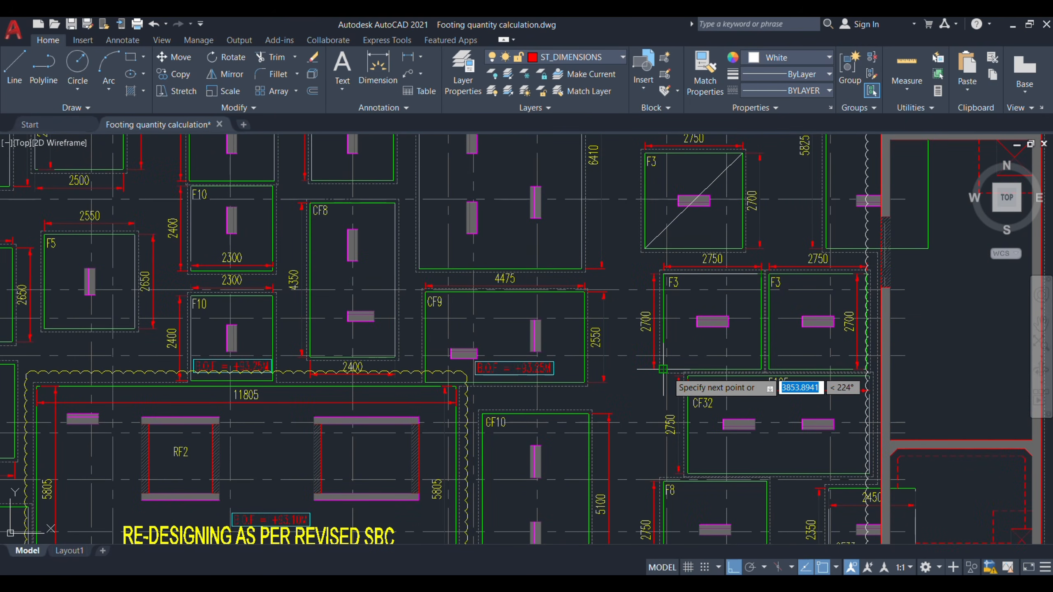
pyautogui.click(663, 369)
pyautogui.press('space')
pyautogui.press('space')
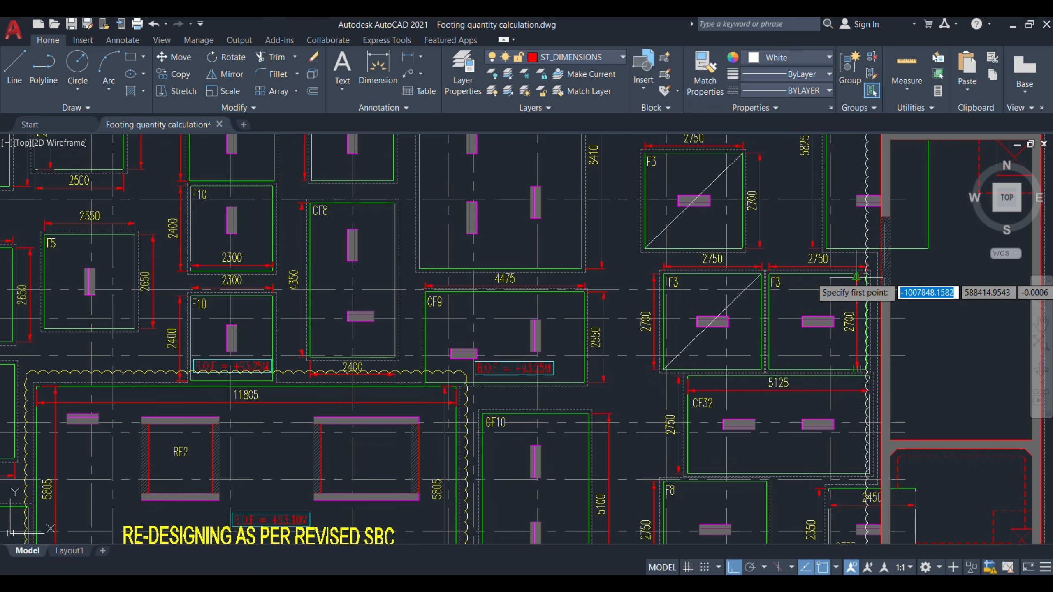
pyautogui.click(856, 275)
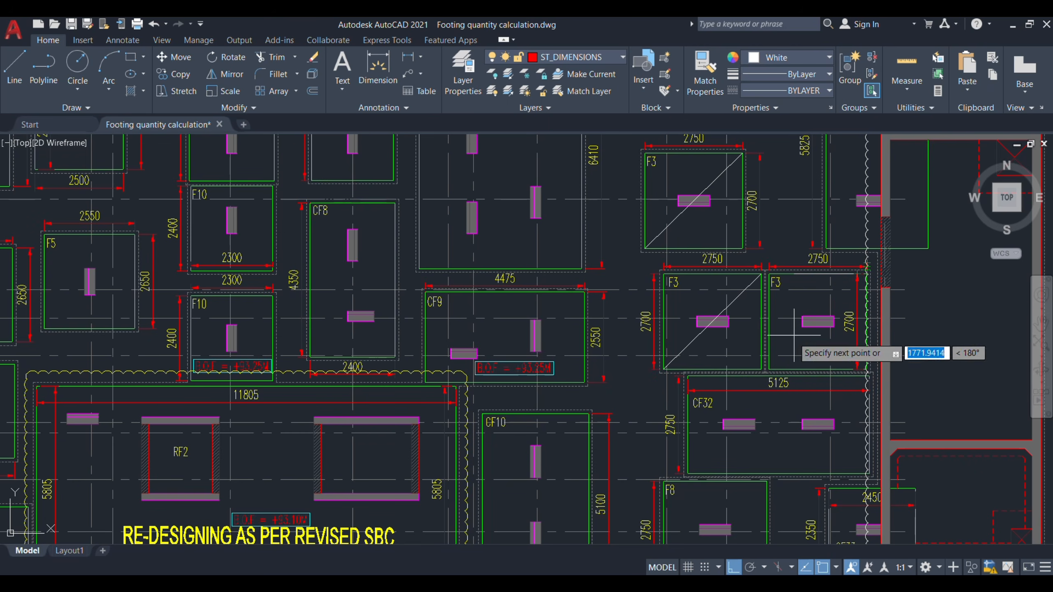
pyautogui.click(769, 367)
pyautogui.press('space')
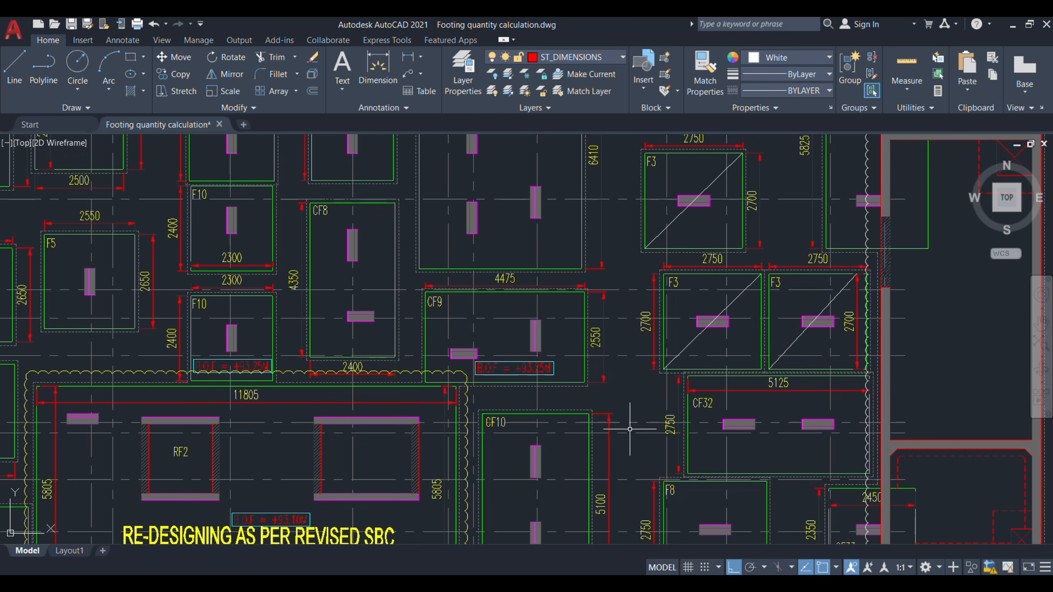
# Find the F3 footing between F10 and F7, near CF11, and mark it with a corner-to-corner diagonal line.
pyautogui.moveTo(632, 415)
pyautogui.mouseDown()
pyautogui.moveTo(656, 326)
pyautogui.moveTo(650, 233)
pyautogui.mouseUp()
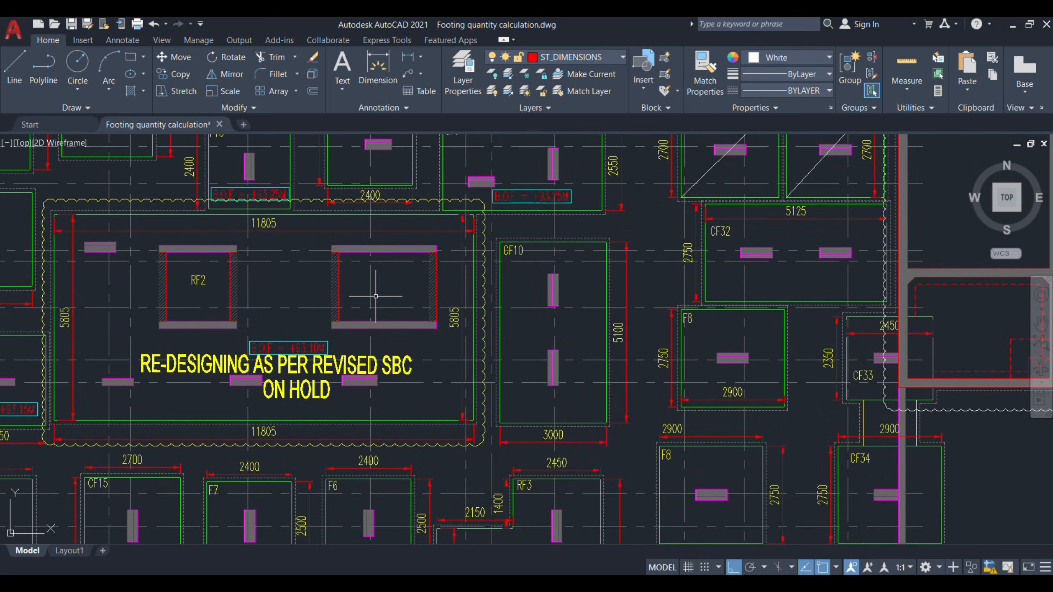
pyautogui.moveTo(369, 290)
pyautogui.mouseDown()
pyautogui.moveTo(601, 321)
pyautogui.moveTo(613, 312)
pyautogui.mouseUp()
pyautogui.moveTo(295, 293)
pyautogui.mouseDown()
pyautogui.moveTo(477, 356)
pyautogui.moveTo(539, 415)
pyautogui.mouseUp()
pyautogui.moveTo(423, 302); pyautogui.dragTo(474, 451)
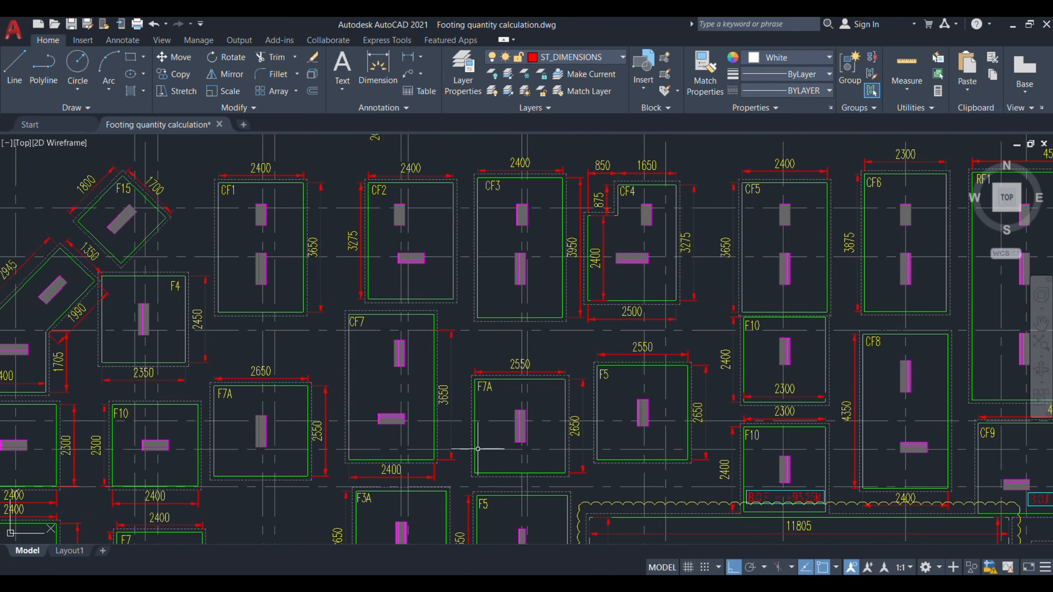
pyautogui.moveTo(630, 341)
pyautogui.mouseDown()
pyautogui.moveTo(625, 379)
pyautogui.moveTo(734, 259)
pyautogui.mouseUp()
pyautogui.moveTo(282, 332); pyautogui.dragTo(466, 313)
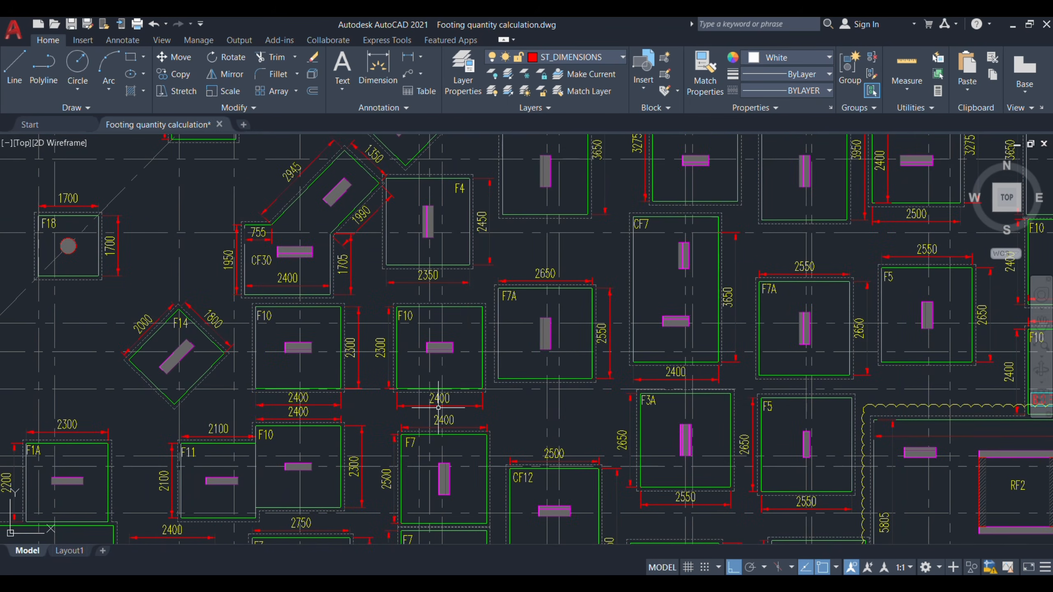
pyautogui.moveTo(438, 407); pyautogui.dragTo(439, 287)
pyautogui.moveTo(498, 458); pyautogui.dragTo(470, 368)
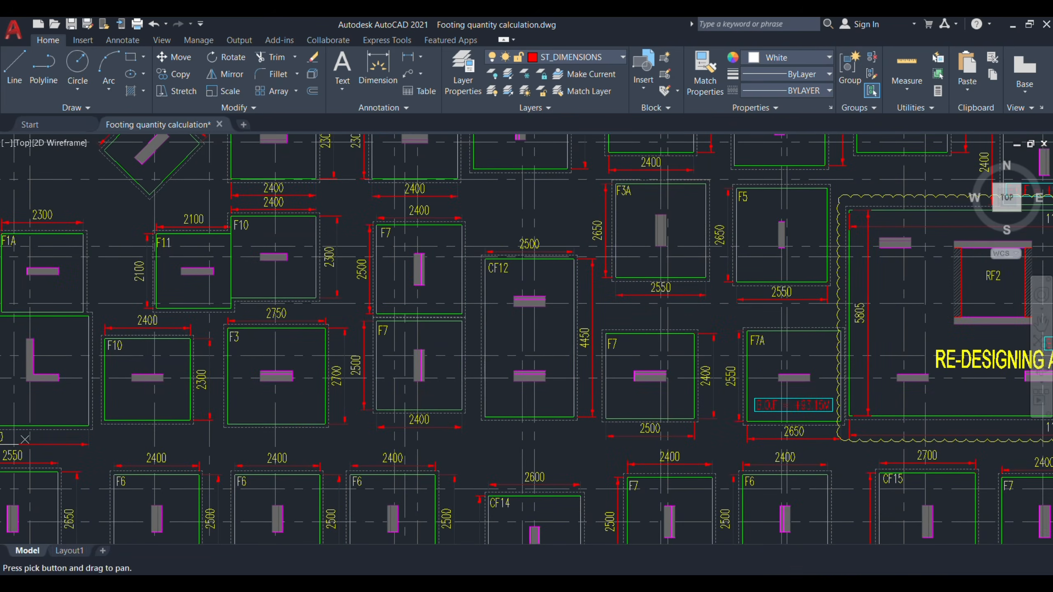
pyautogui.moveTo(256, 465)
pyautogui.mouseDown()
pyautogui.moveTo(298, 399)
pyautogui.moveTo(388, 447)
pyautogui.mouseUp()
pyautogui.click(455, 309)
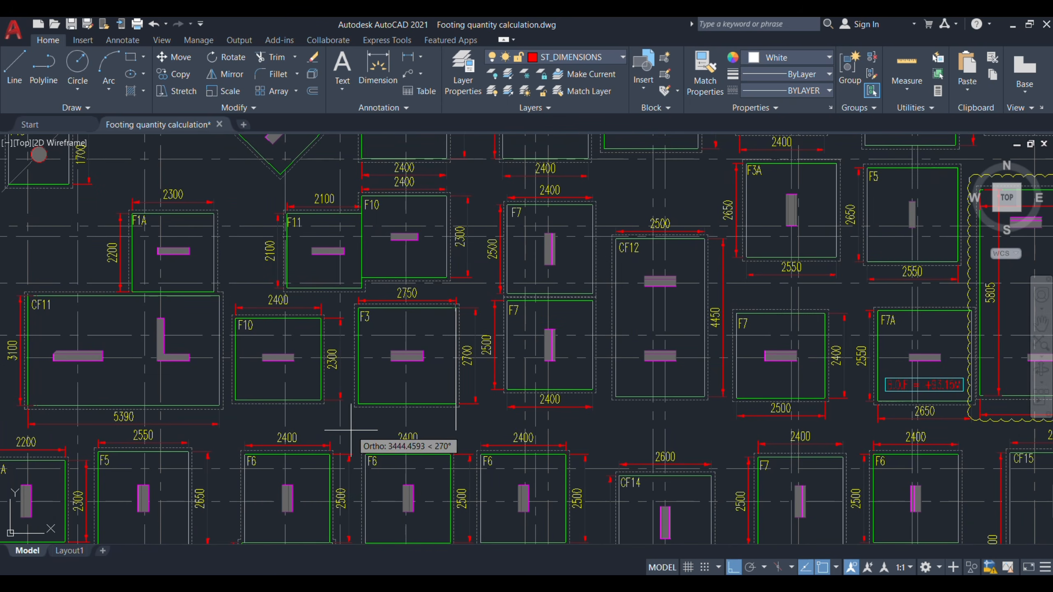
pyautogui.click(359, 403)
pyautogui.press('Escape')
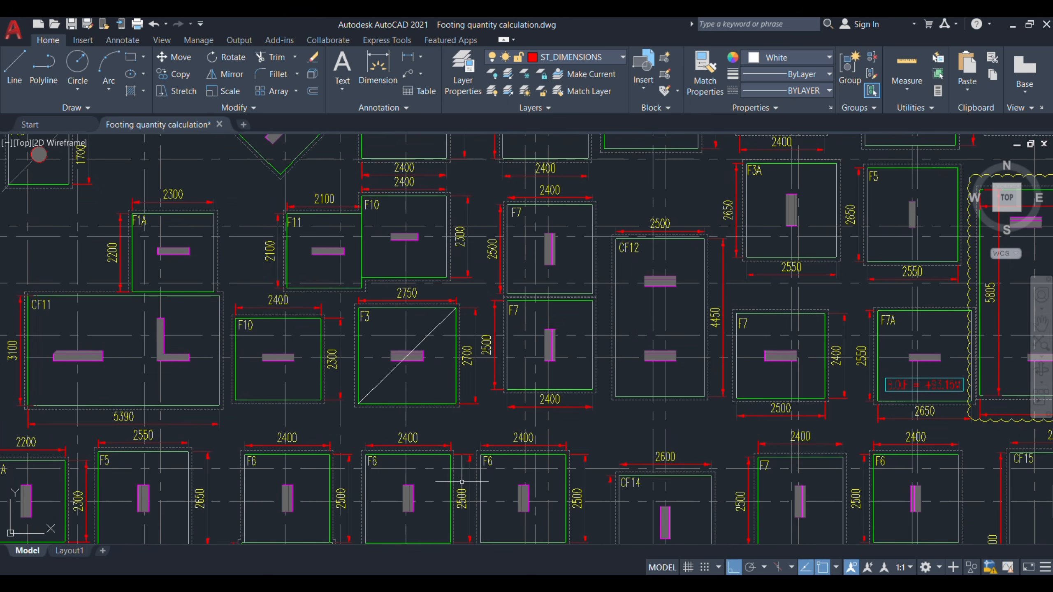
# Check the remaining lower part of the foundation plan for further unmarked F3 footings.
pyautogui.moveTo(462, 482); pyautogui.dragTo(360, 394)
pyautogui.moveTo(675, 498); pyautogui.dragTo(506, 382)
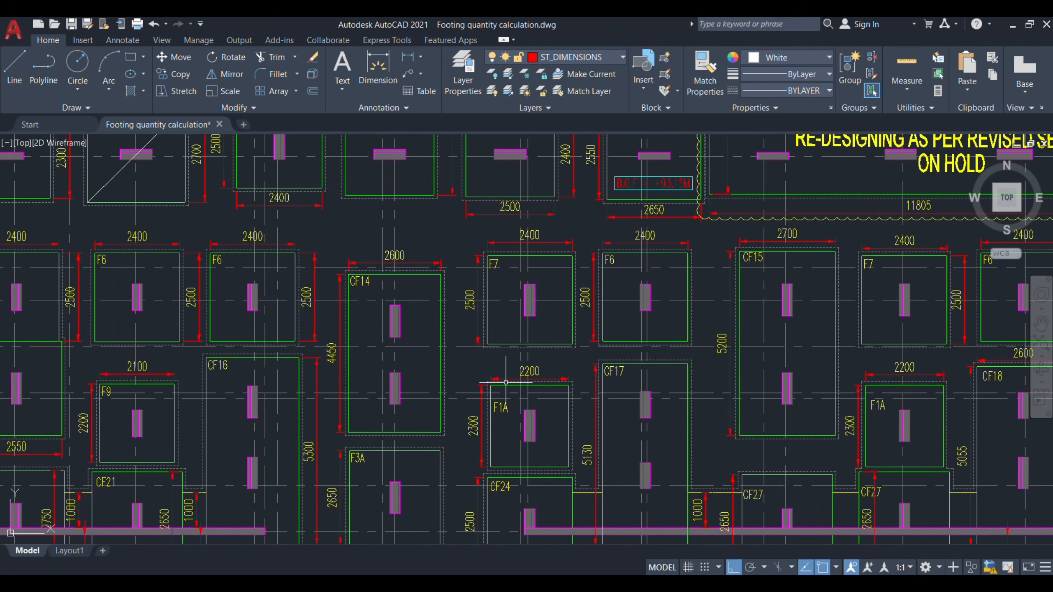
pyautogui.moveTo(687, 459); pyautogui.dragTo(540, 365)
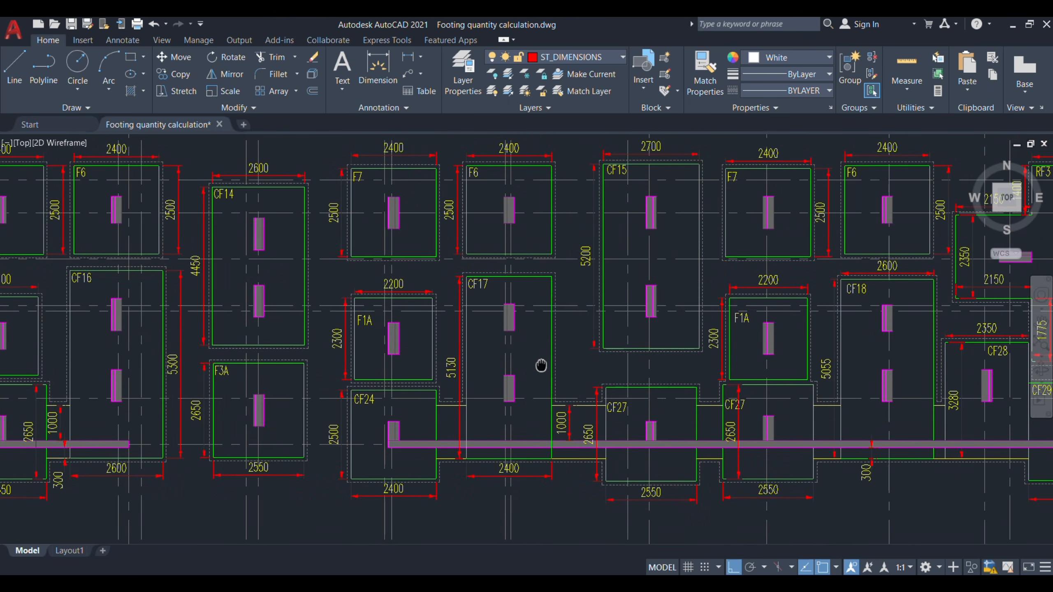
pyautogui.press('Escape')
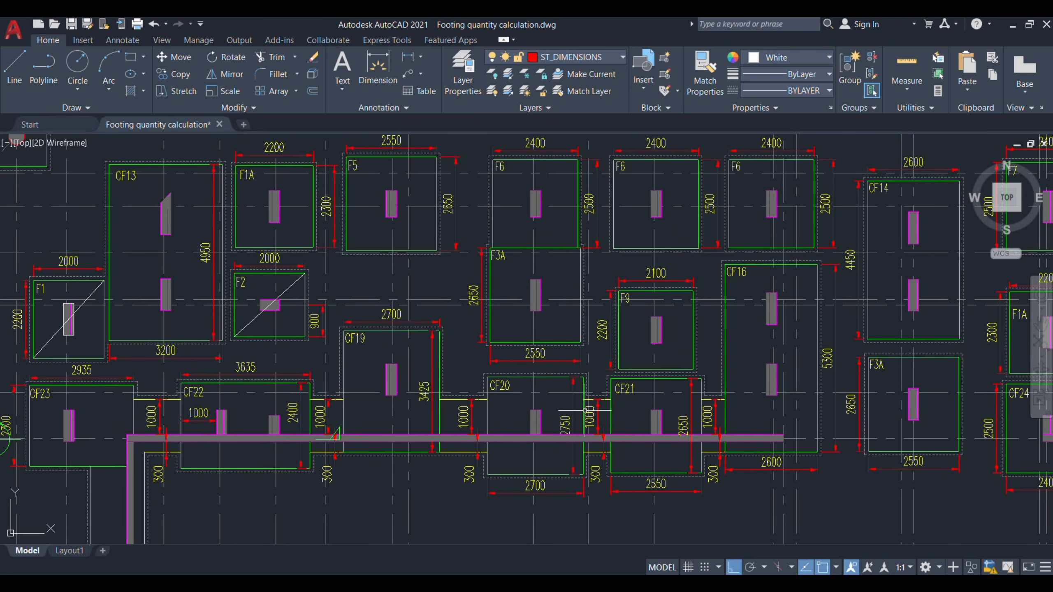
pyautogui.moveTo(297, 389); pyautogui.dragTo(460, 444)
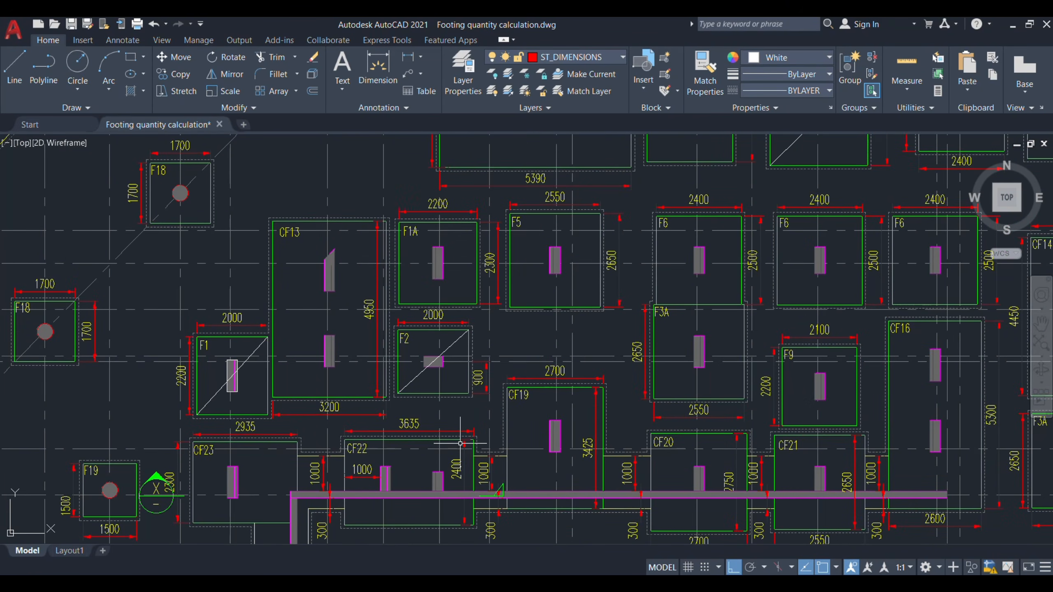
pyautogui.scroll(-2, 256, 420)
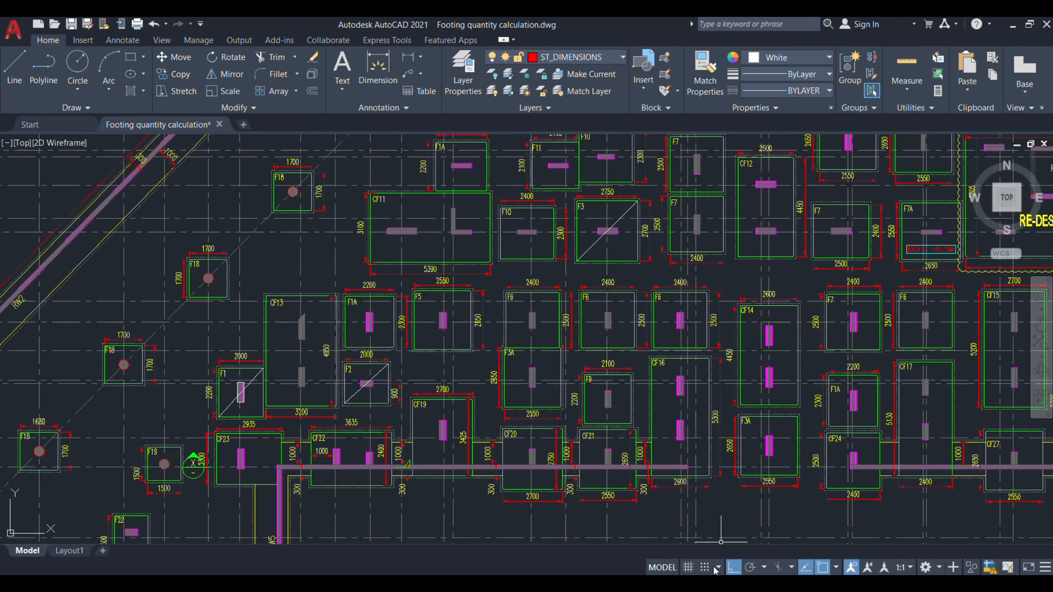
# Switch to Excel and set the number of items for F3's longer and shorter bars in C16 and C17 to 5.
pyautogui.click(680, 518)
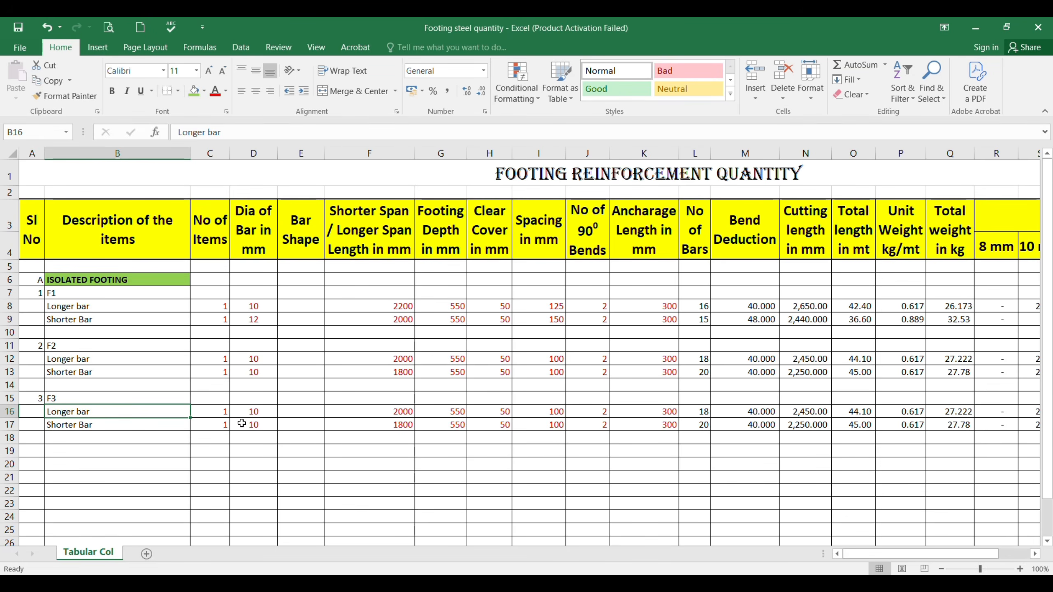
pyautogui.click(212, 411)
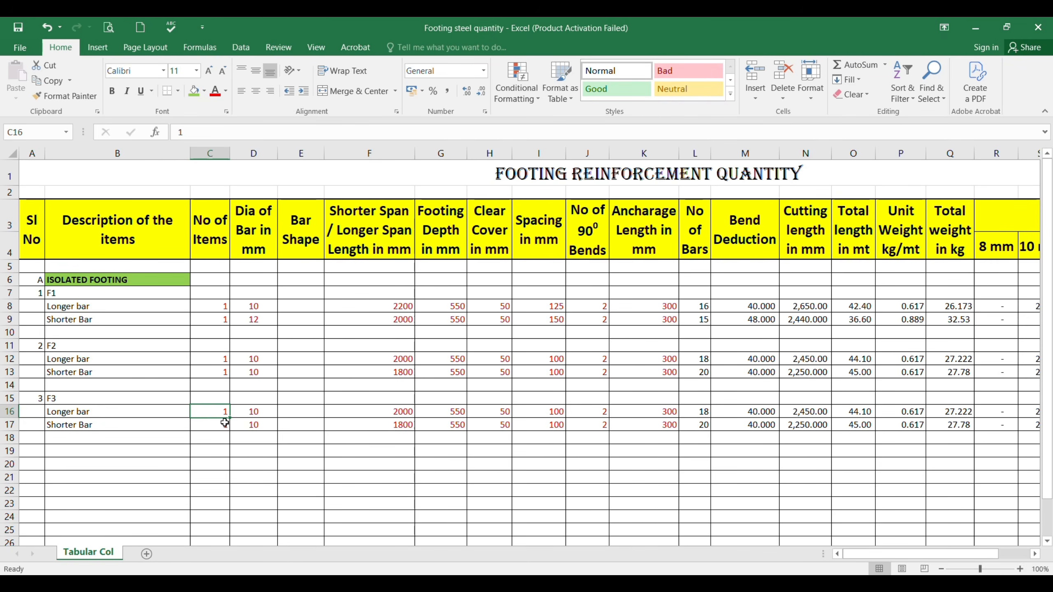
pyautogui.write('5')
pyautogui.press('Return')
pyautogui.write('5')
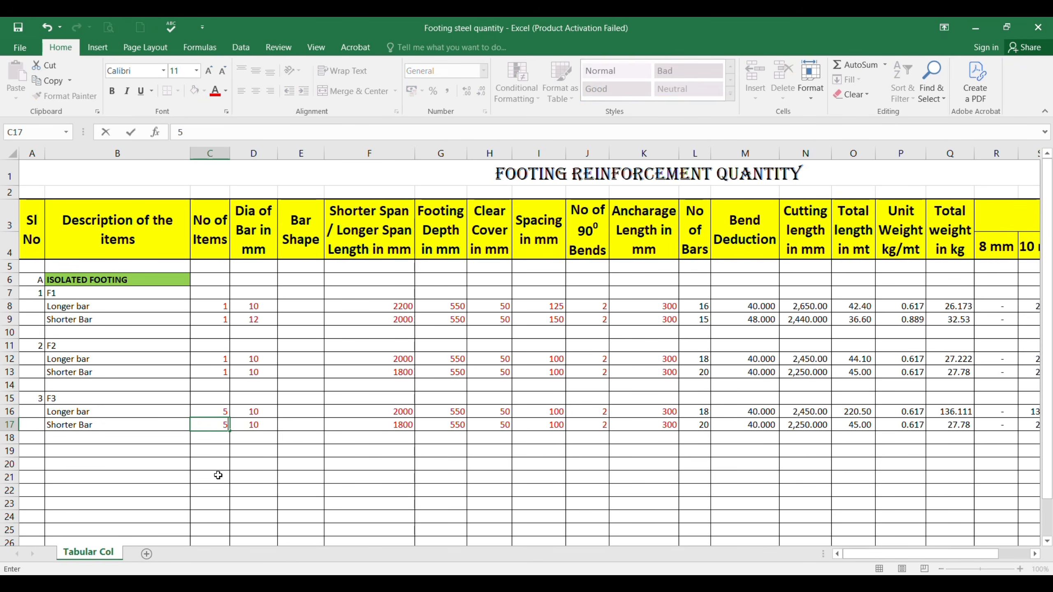
pyautogui.press('Return')
# Recheck the marked F3 footing and its neighbours on the AutoCAD foundation plan, and return to F3's item count in Excel.
pyautogui.moveTo(709, 584)
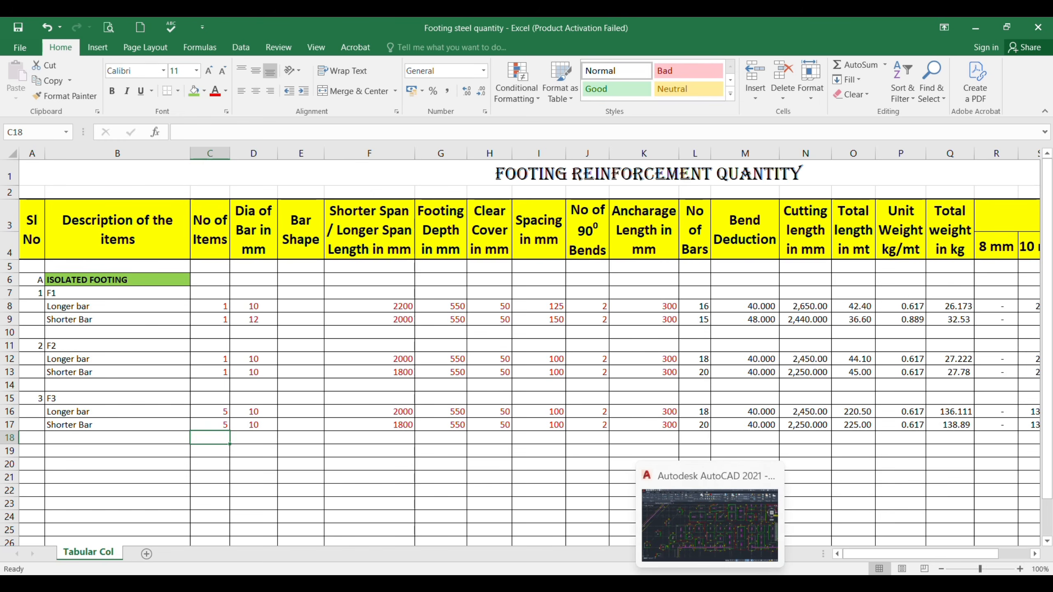
pyautogui.click(709, 525)
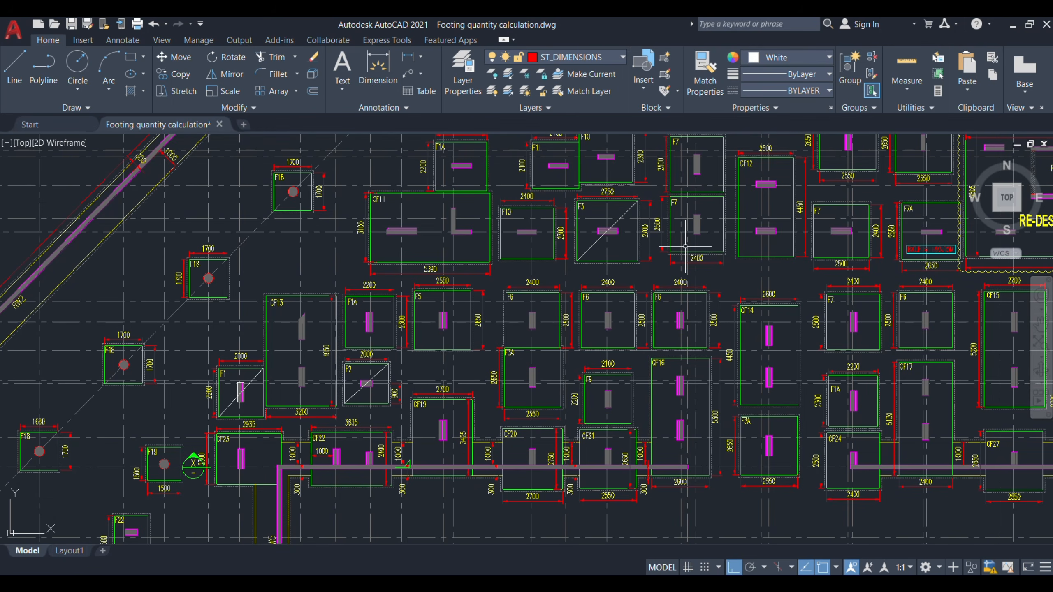
pyautogui.scroll(2, 600, 218)
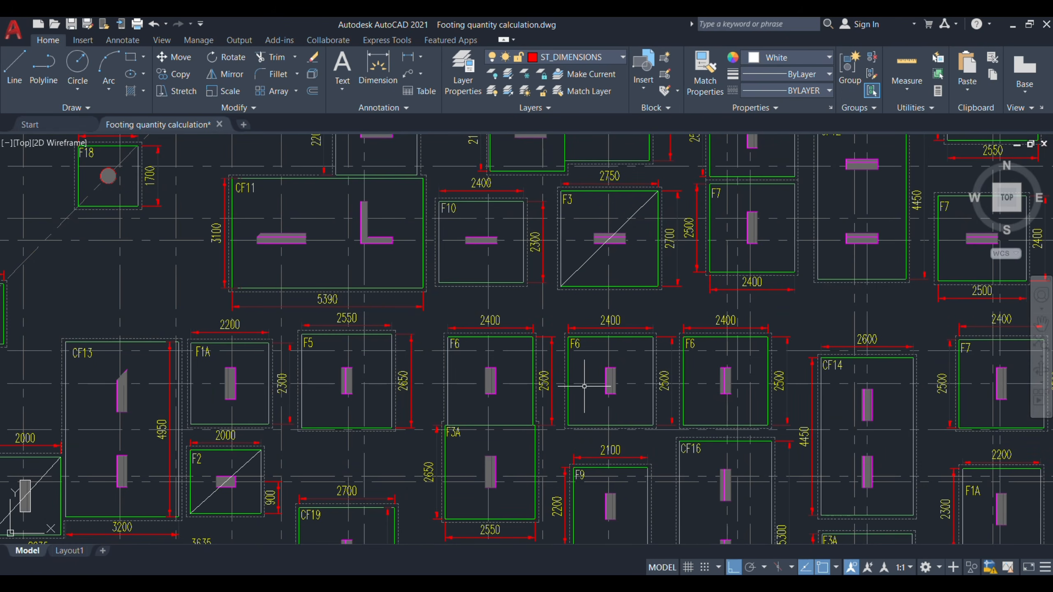
pyautogui.moveTo(593, 439); pyautogui.dragTo(544, 390)
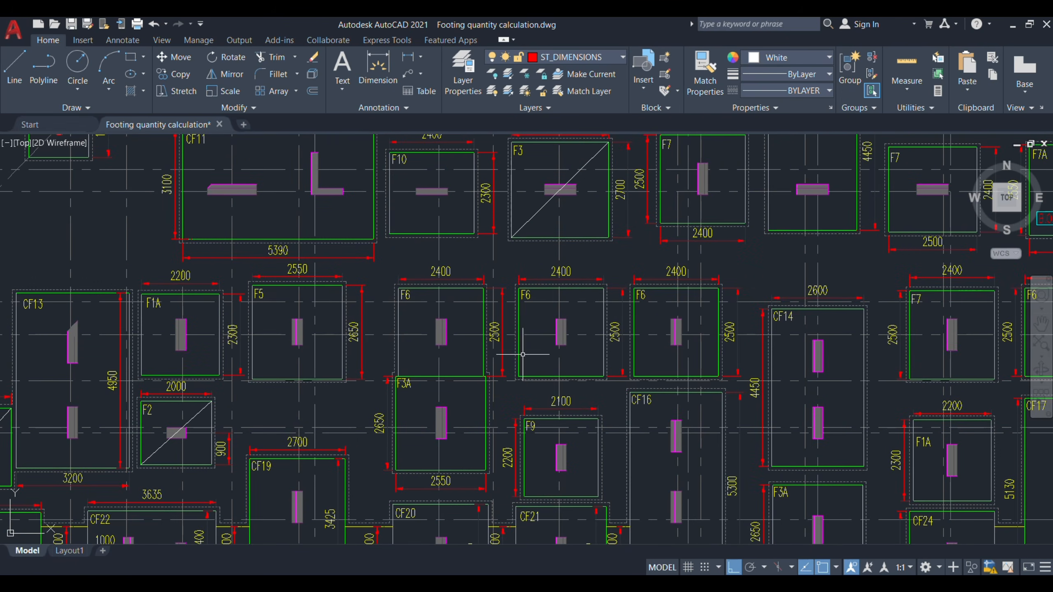
pyautogui.click(682, 551)
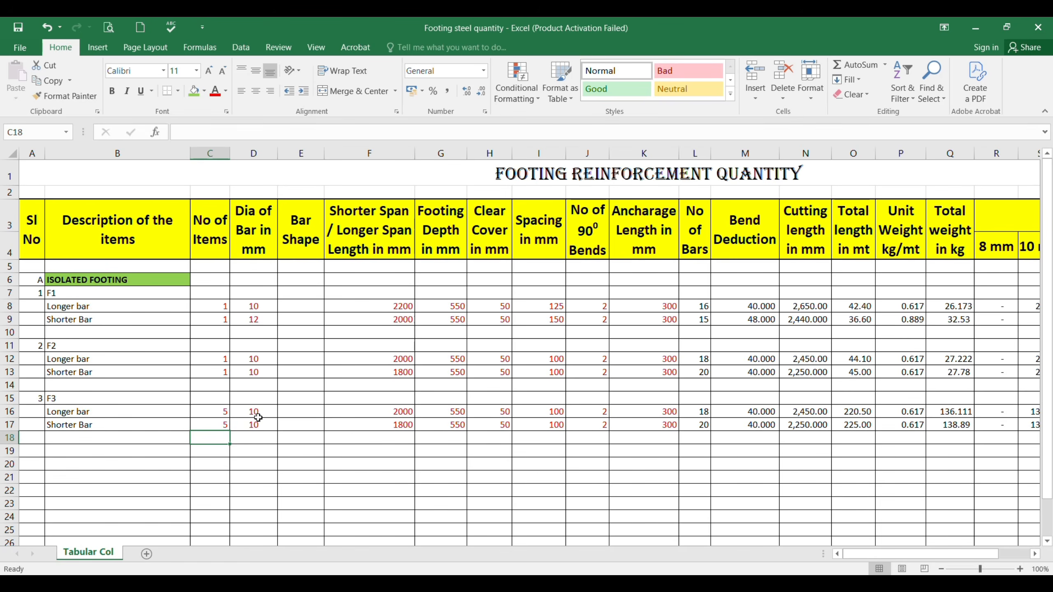
pyautogui.click(208, 413)
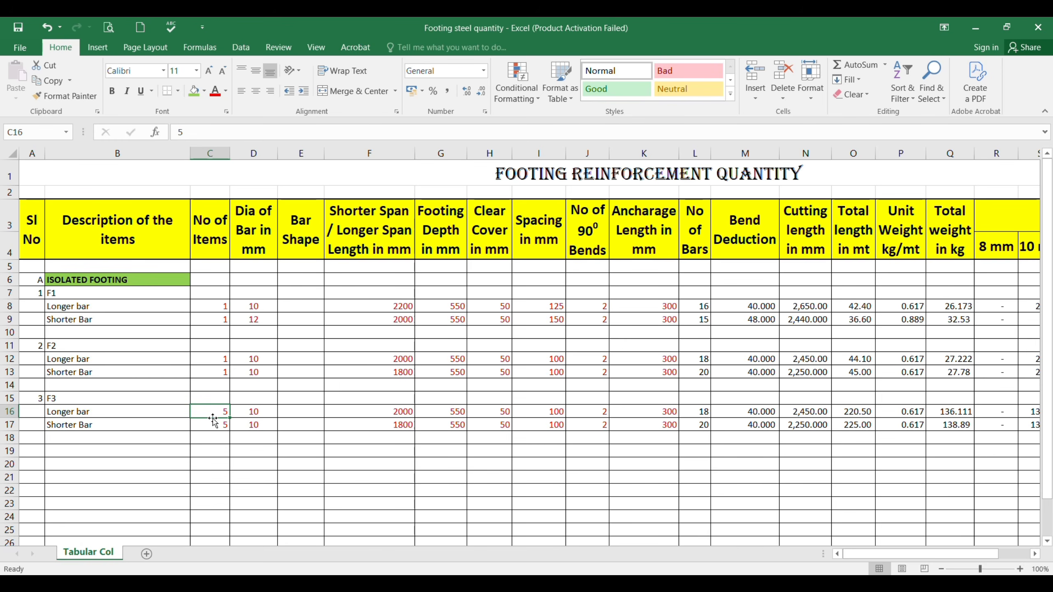
# Look up F3's reinforcement in the AutoCAD footing schedule and set the bar diameter in Excel cells D16 and D17 to 12 mm.
pyautogui.click(264, 411)
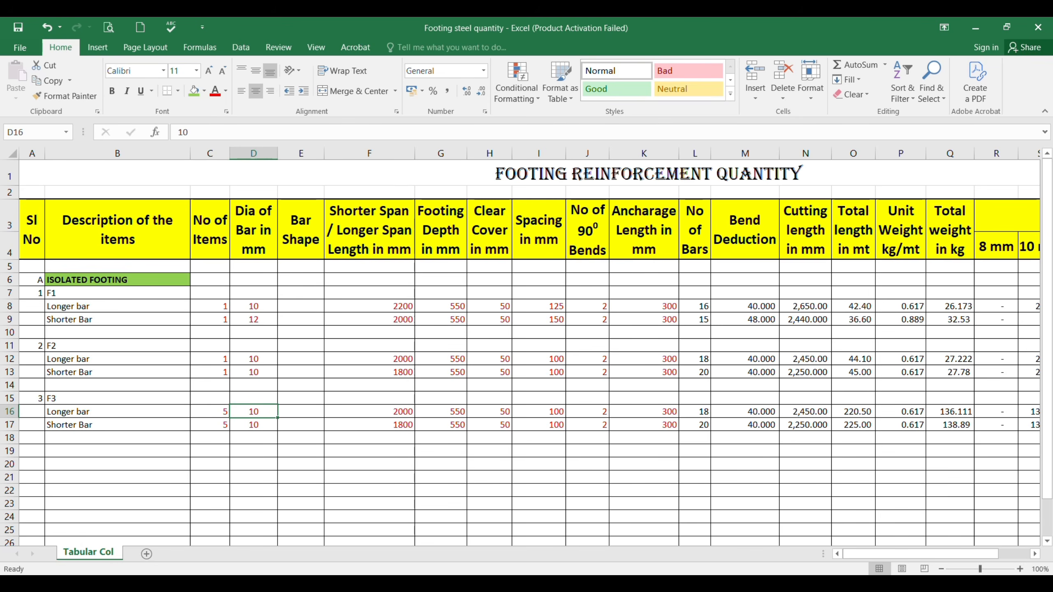
pyautogui.click(709, 584)
pyautogui.scroll(-10, 313, 336)
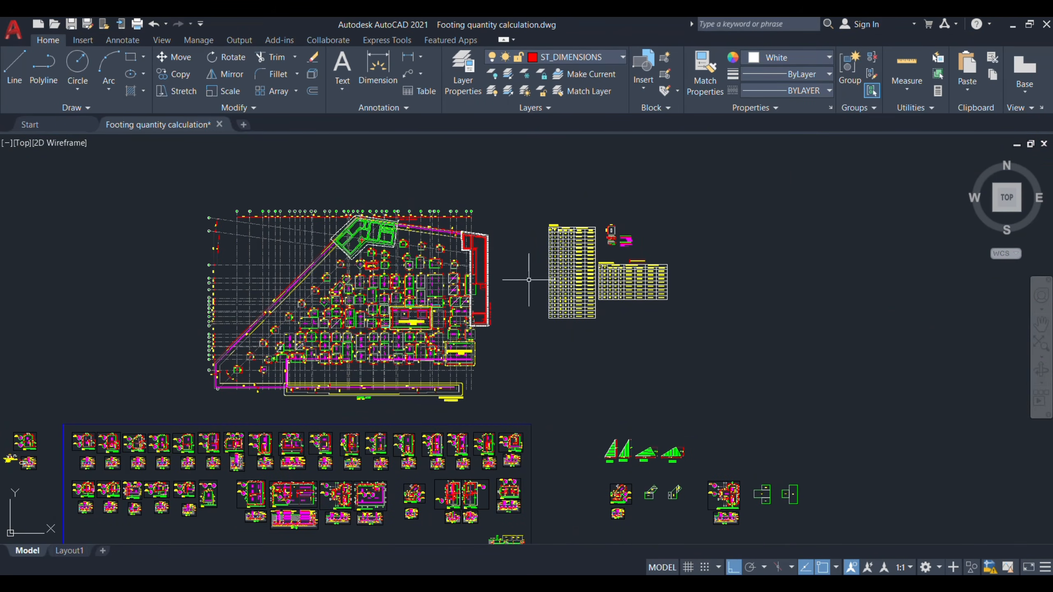
pyautogui.scroll(10, 528, 281)
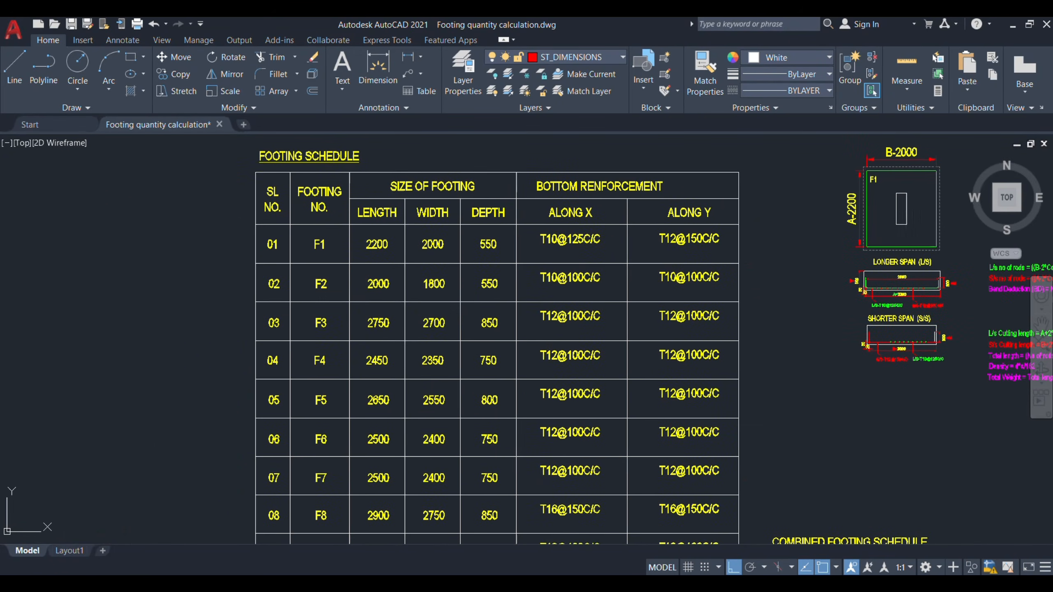
pyautogui.scroll(4, 404, 324)
pyautogui.scroll(-2, 430, 336)
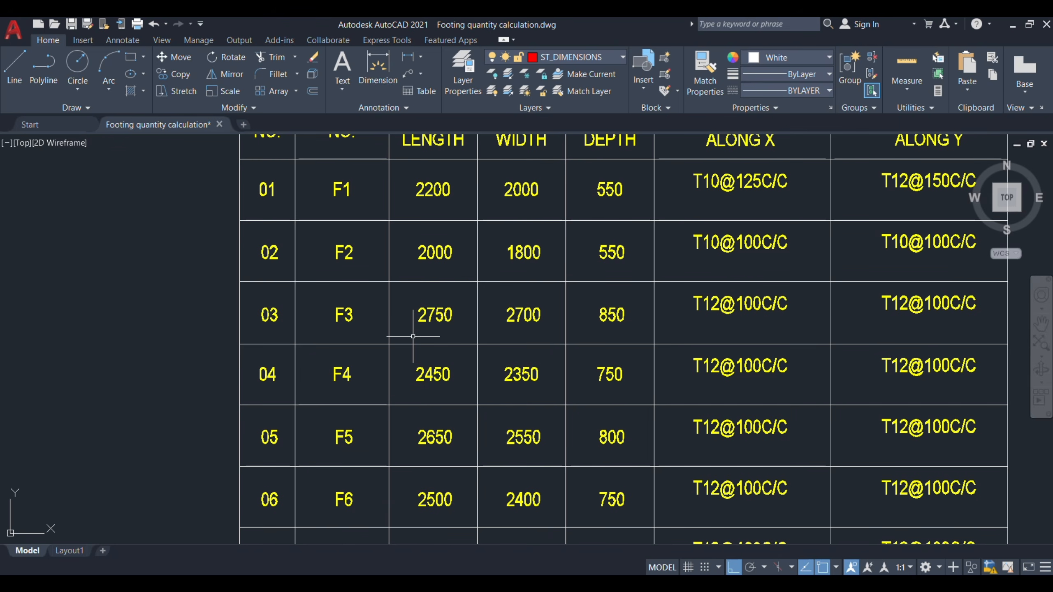
pyautogui.moveTo(789, 334)
pyautogui.mouseDown()
pyautogui.moveTo(684, 334)
pyautogui.moveTo(627, 348)
pyautogui.mouseUp()
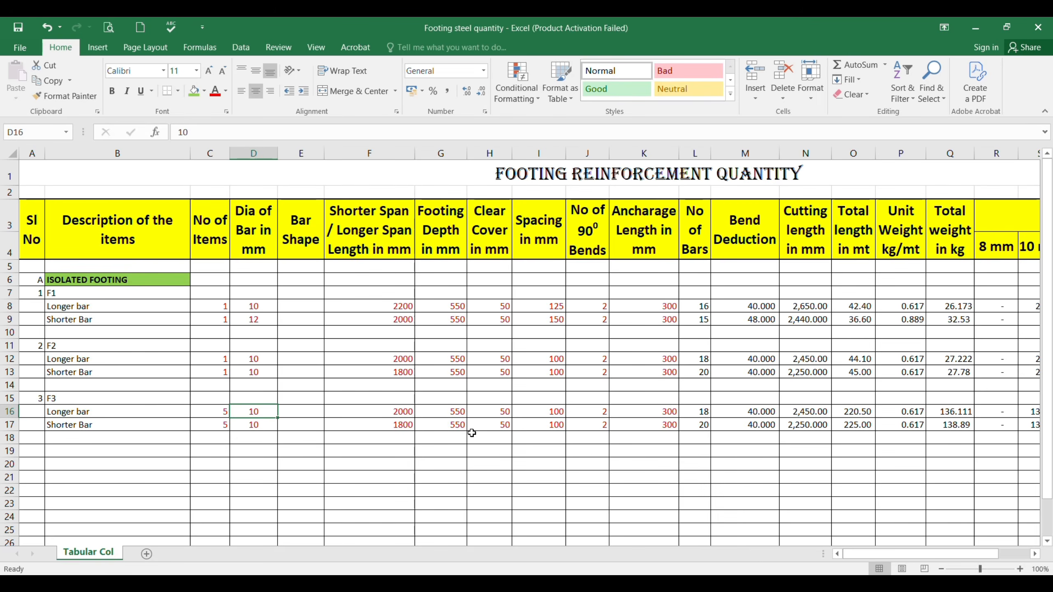
pyautogui.write('12')
pyautogui.press('Return')
pyautogui.write('12')
pyautogui.press('Return')
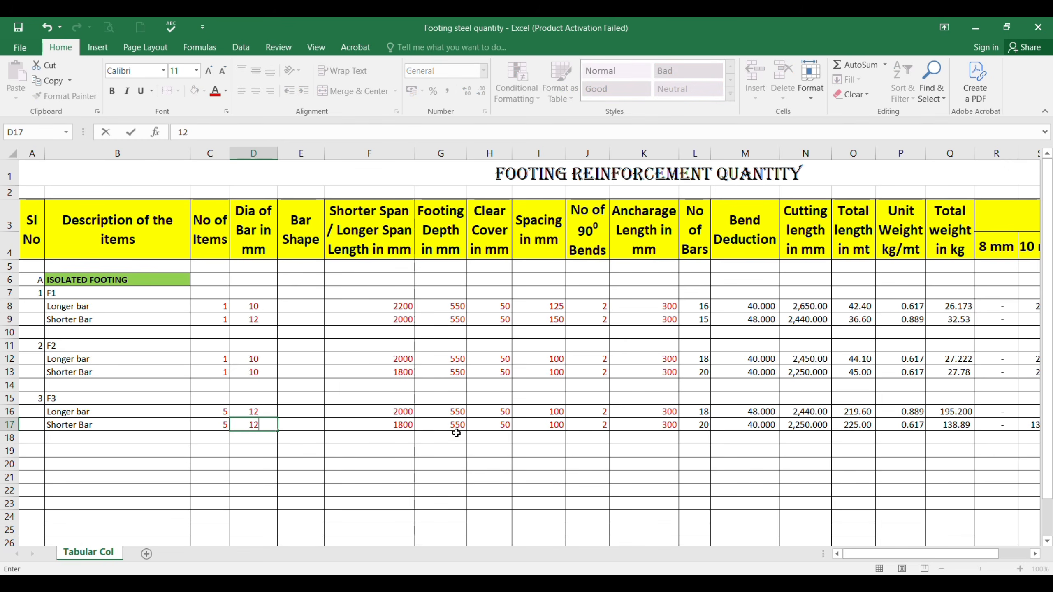
# Take F3's length and width from the AutoCAD schedule and set the spans in Excel to 2750 mm in F16 and 2700 mm in F17.
pyautogui.click(381, 412)
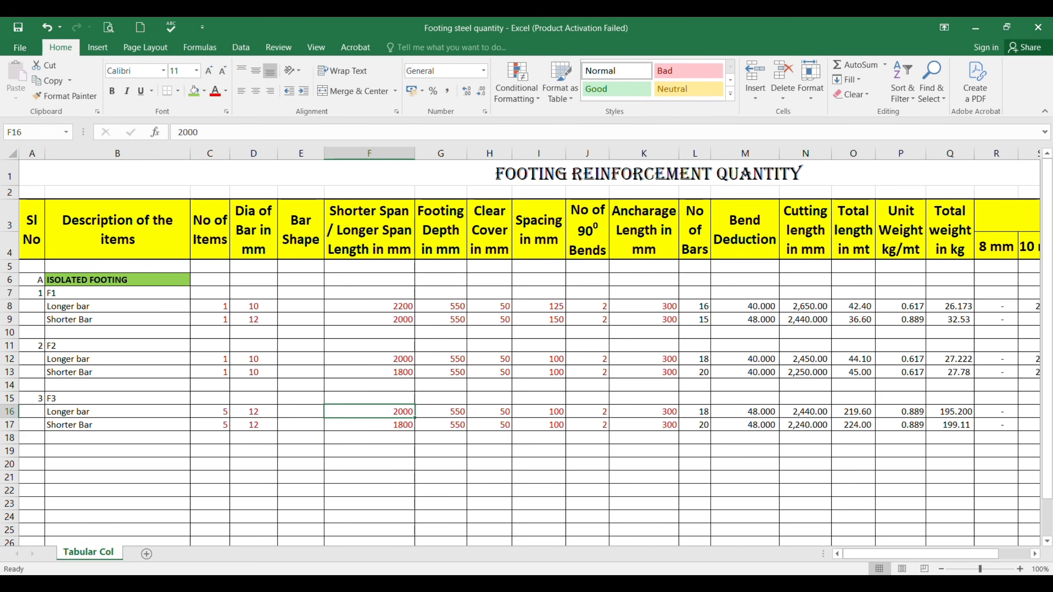
pyautogui.moveTo(707, 582)
pyautogui.click(693, 550)
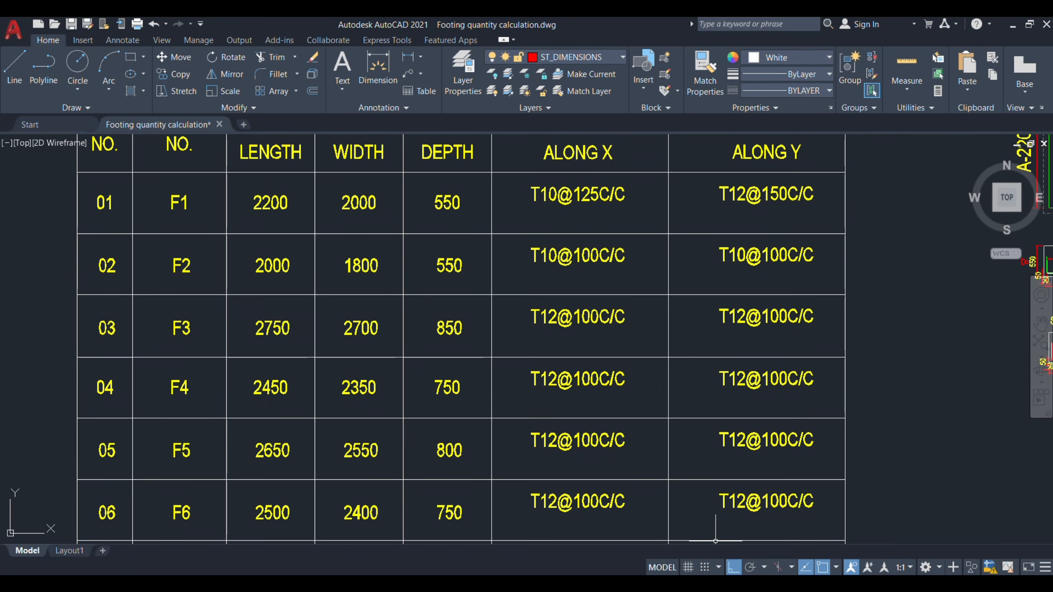
pyautogui.moveTo(677, 582)
pyautogui.click(680, 527)
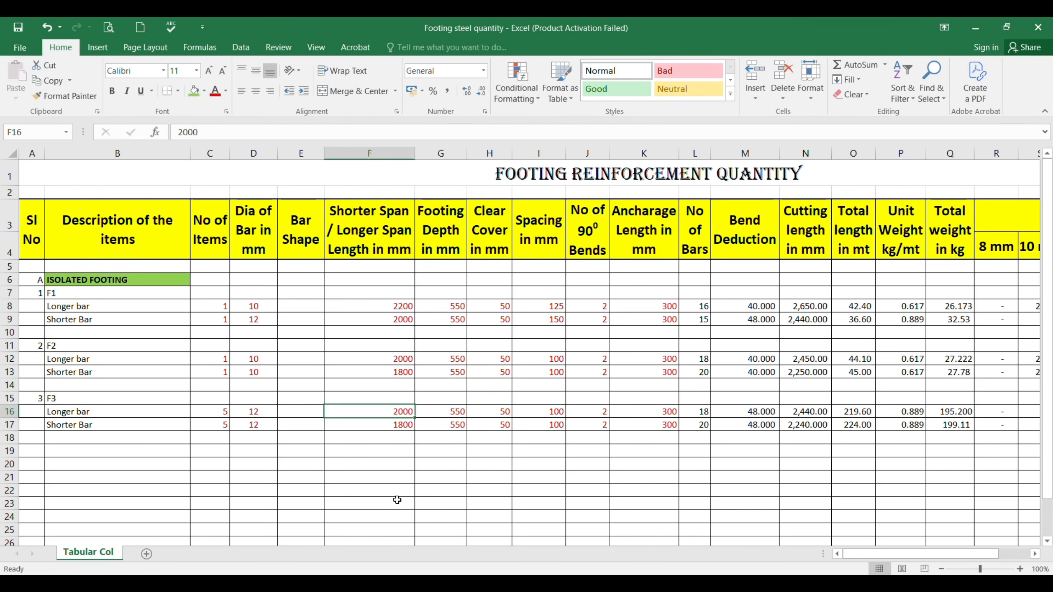
pyautogui.write('1')
pyautogui.write('2')
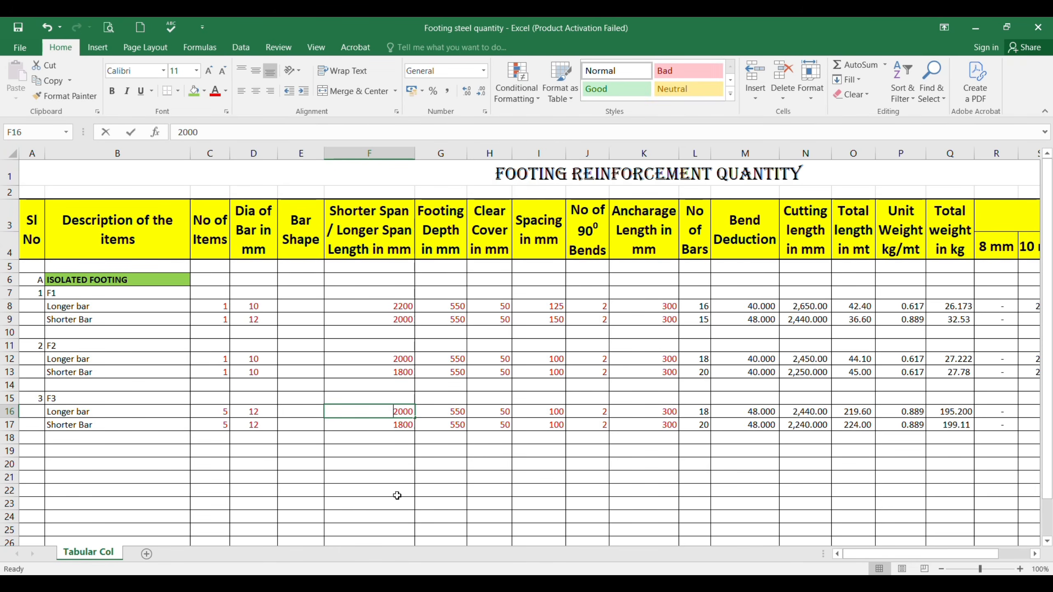
pyautogui.press('Return')
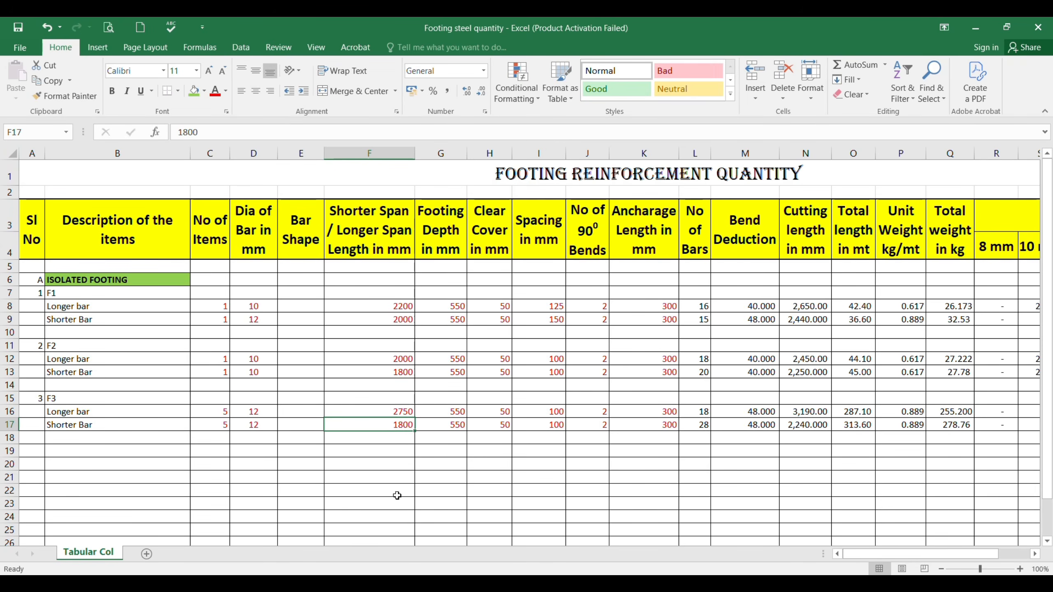
pyautogui.write('27')
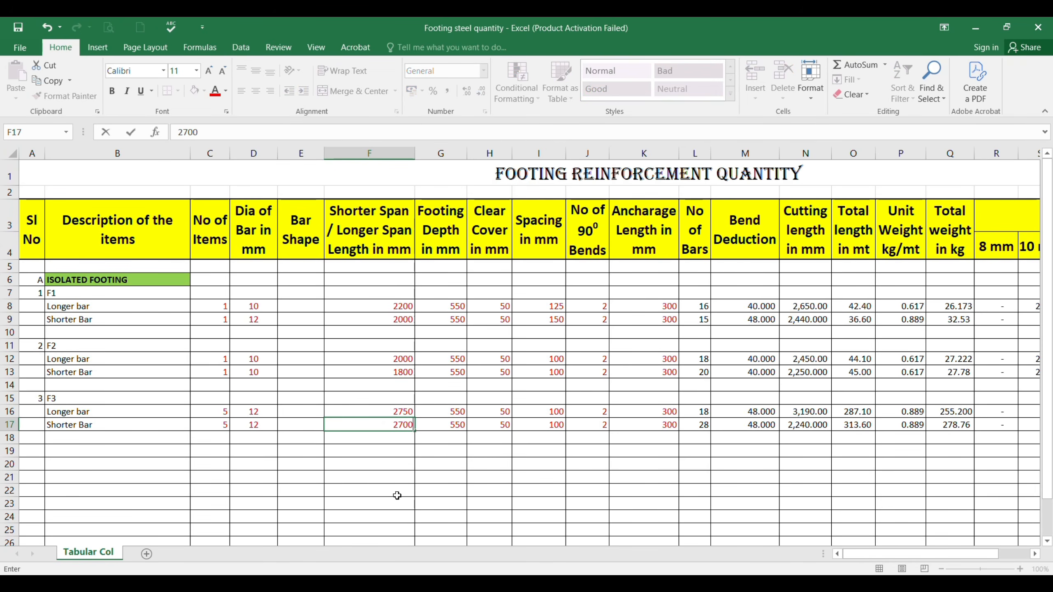
pyautogui.press('Tab')
# Look up F3's depth in the AutoCAD schedule and set the footing depth in Excel cells G16 and G17 to 850 mm.
pyautogui.moveTo(709, 580)
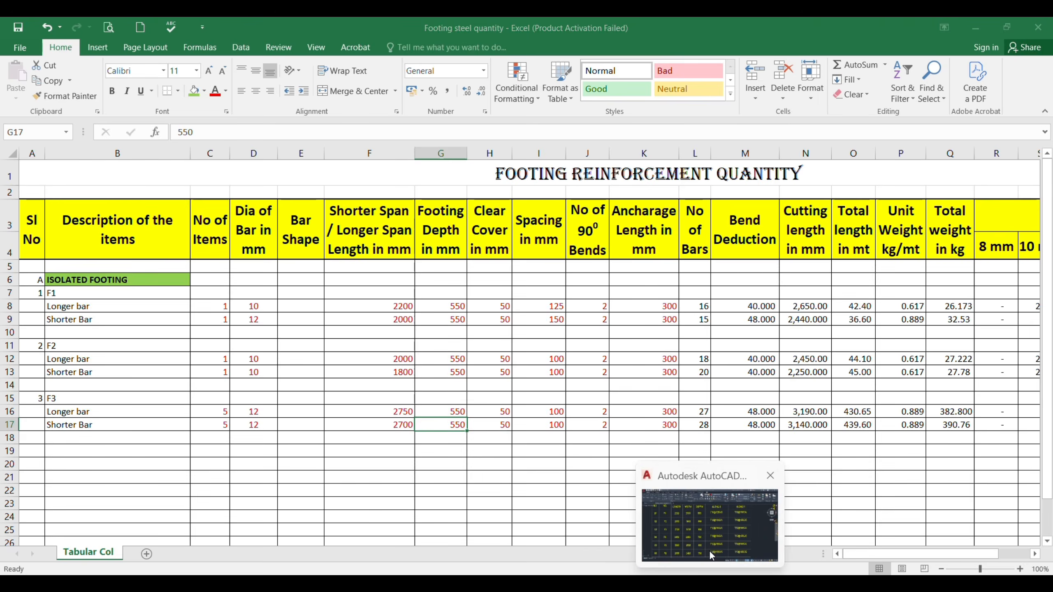
pyautogui.click(709, 554)
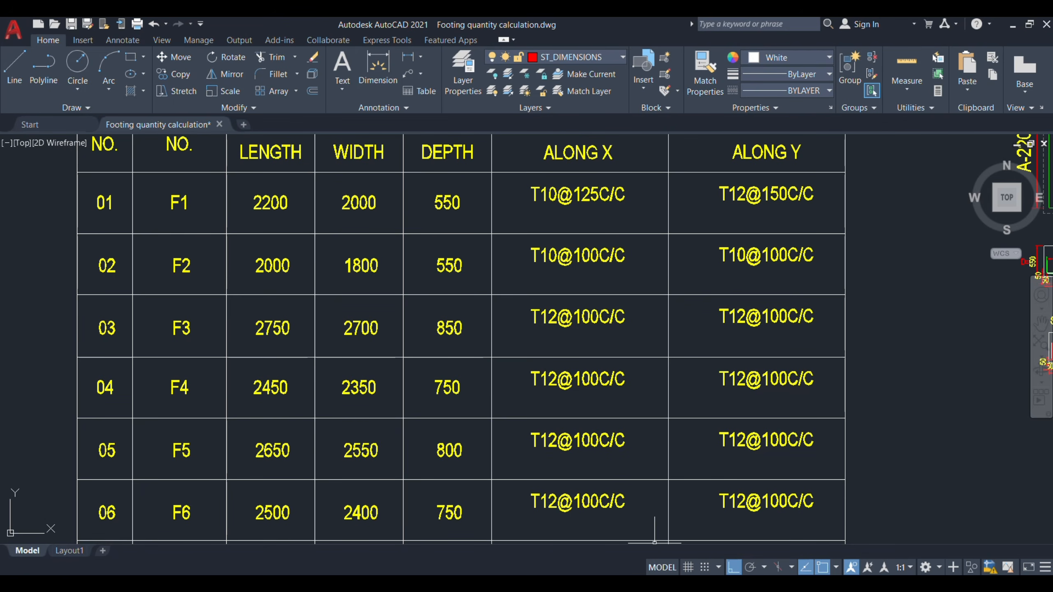
pyautogui.moveTo(677, 580)
pyautogui.click(677, 530)
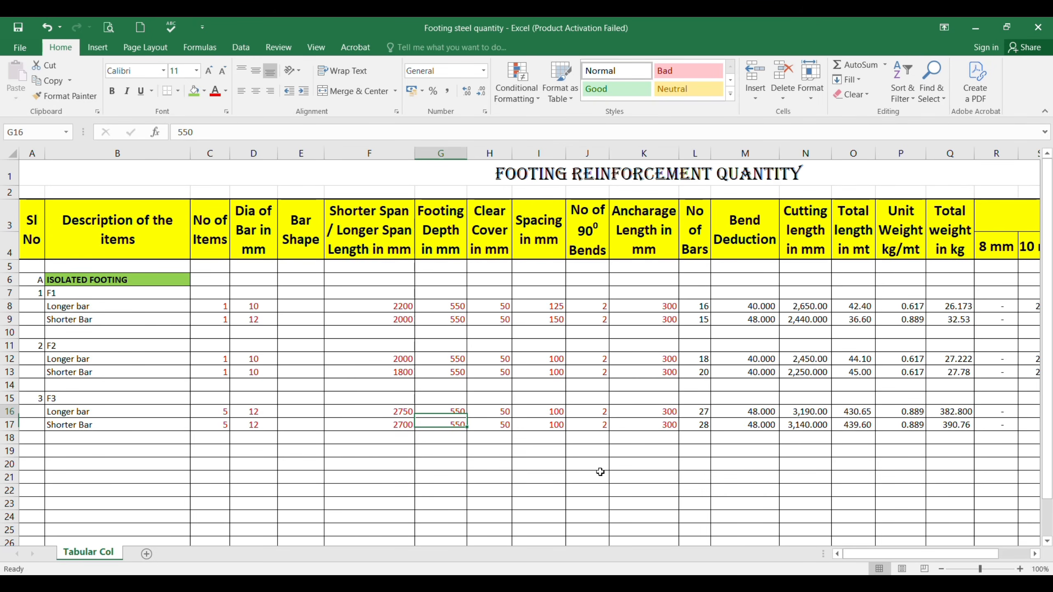
pyautogui.press('F2')
pyautogui.write('850')
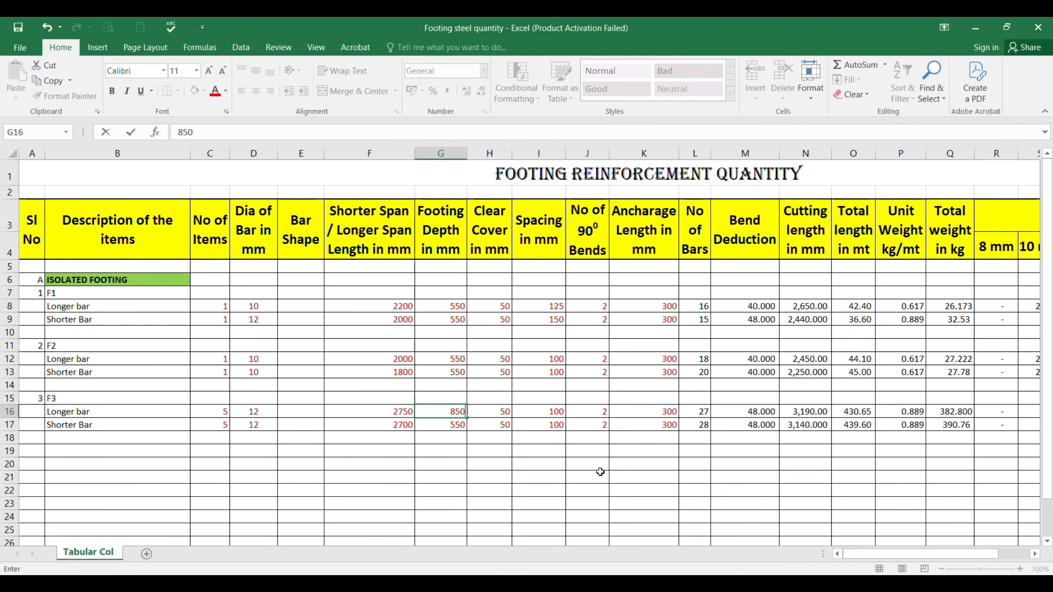
pyautogui.press('Return')
pyautogui.write('850')
pyautogui.press('Return')
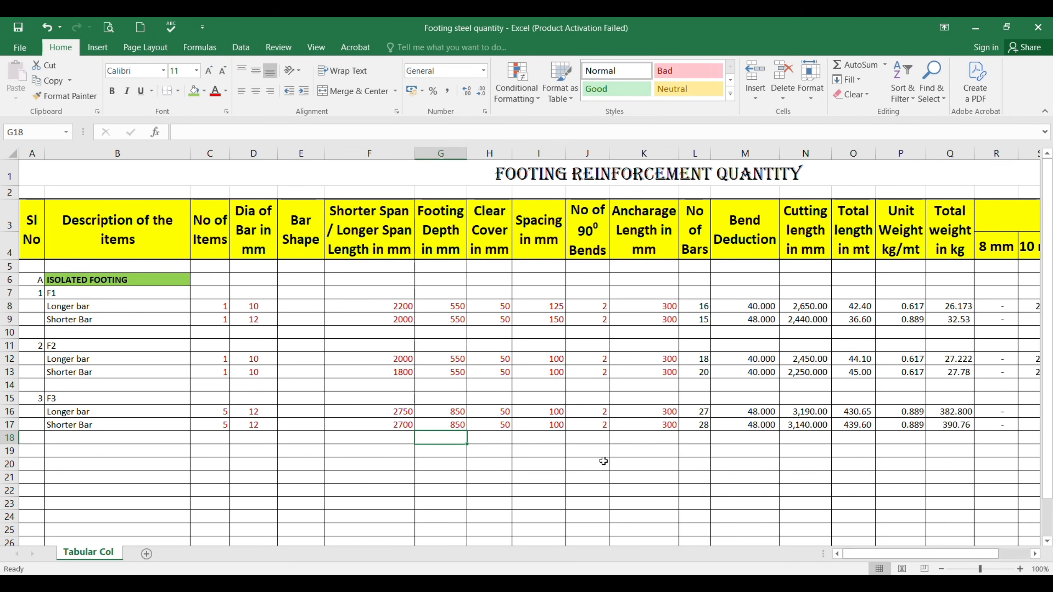
# Check F3's clear cover, bend and anchorage entries in Excel, and compare its bar spacing with the AutoCAD schedule.
pyautogui.click(489, 414)
pyautogui.click(491, 423)
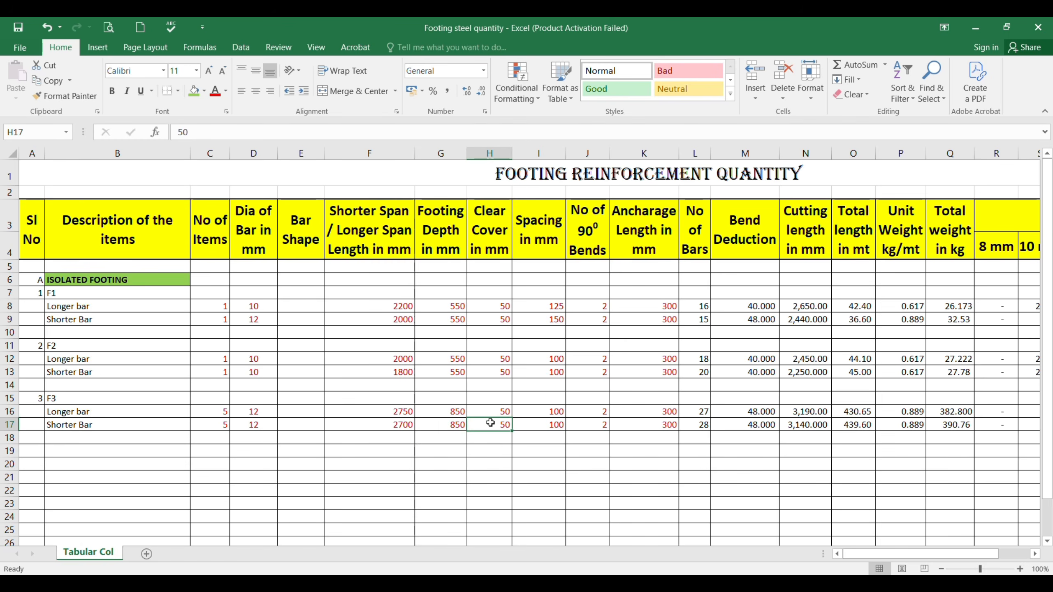
pyautogui.click(529, 414)
pyautogui.moveTo(709, 583)
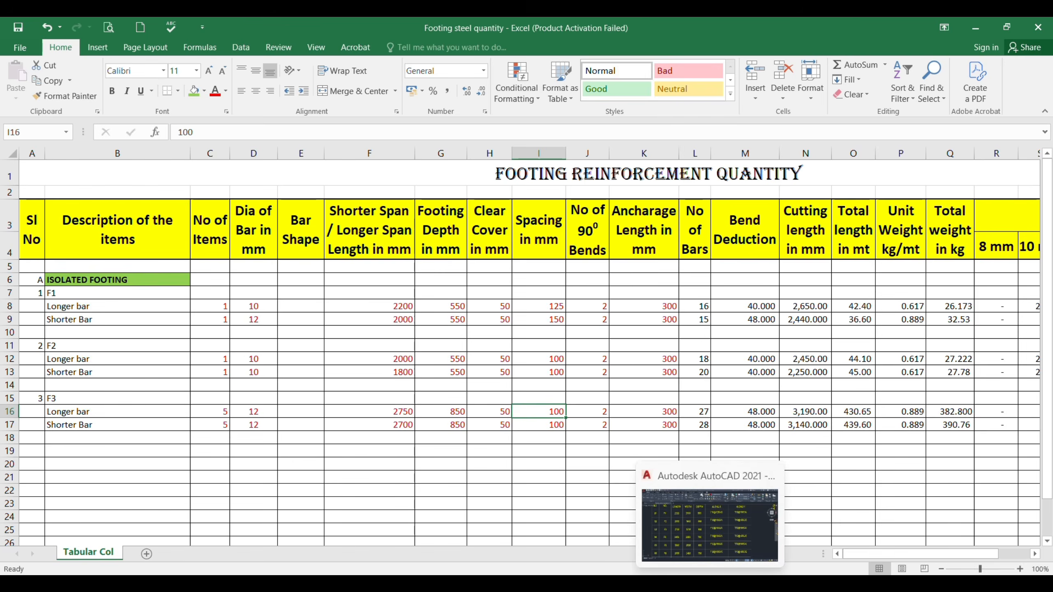
pyautogui.click(705, 518)
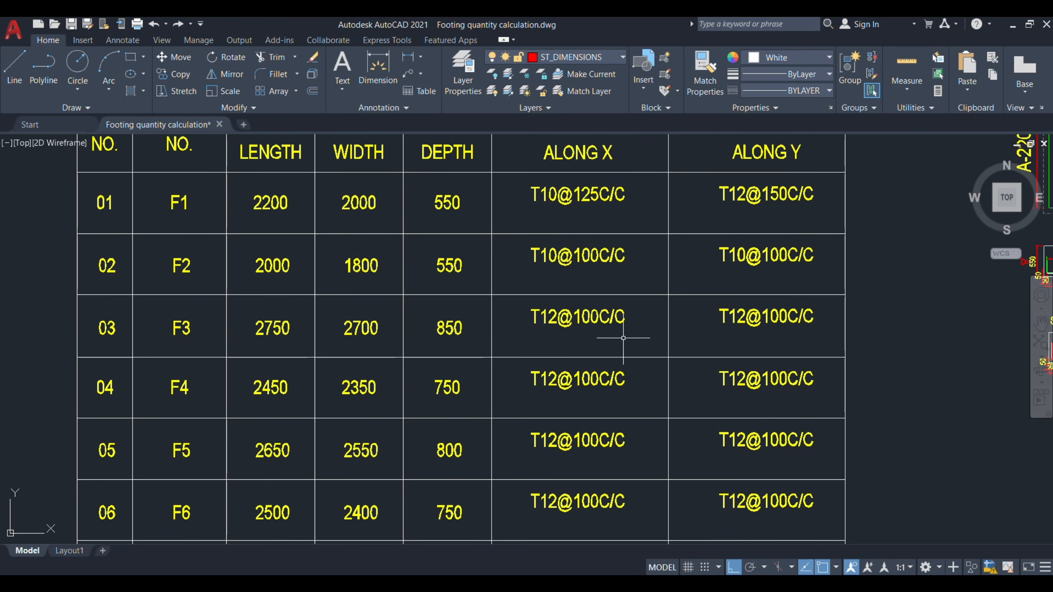
pyautogui.hotkey('alt', 'Tab')
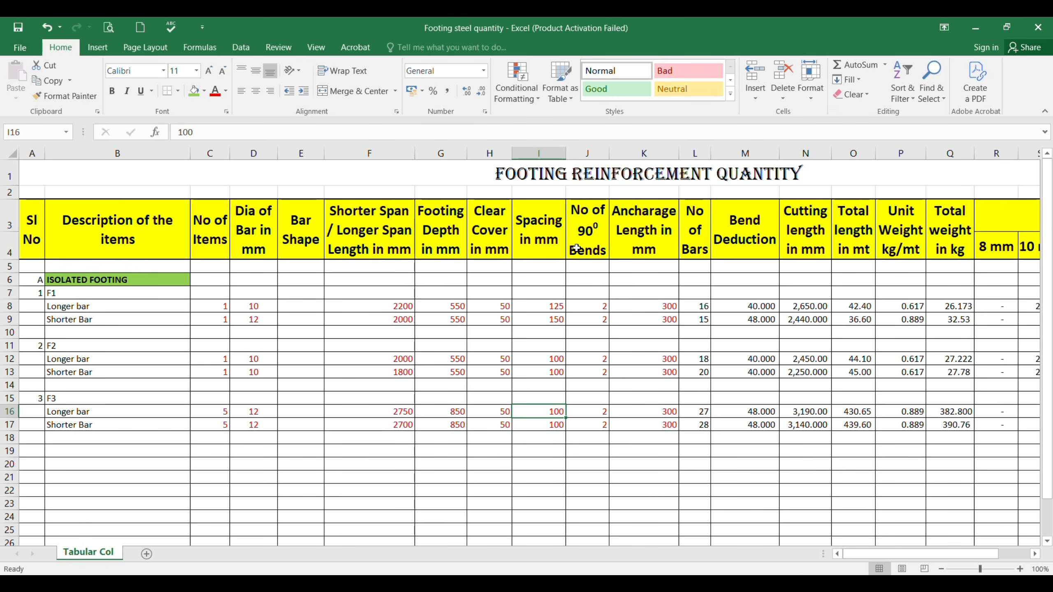
pyautogui.click(601, 414)
pyautogui.press('Down')
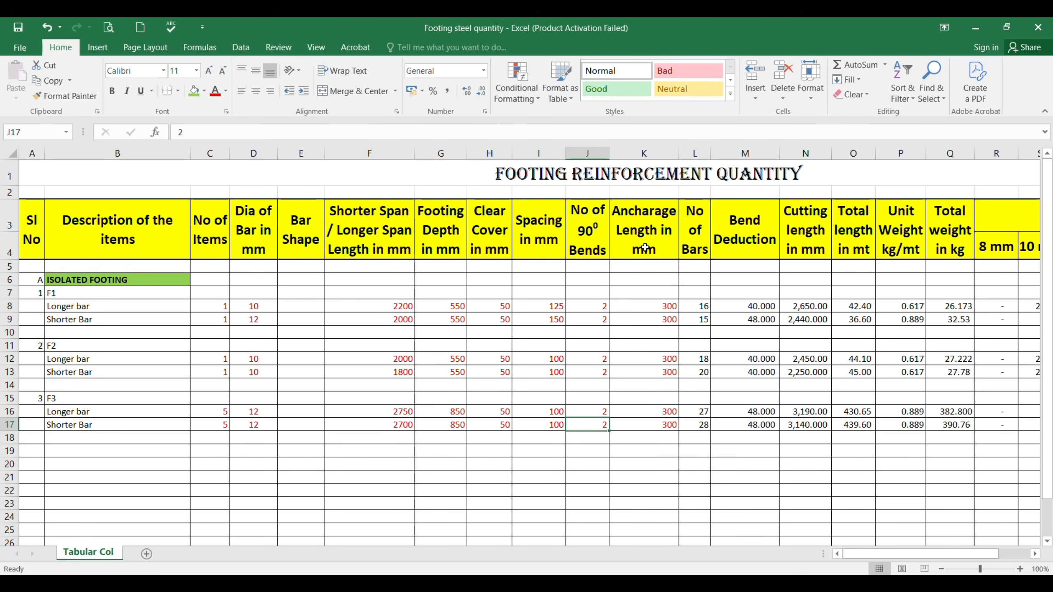
pyautogui.press('Right')
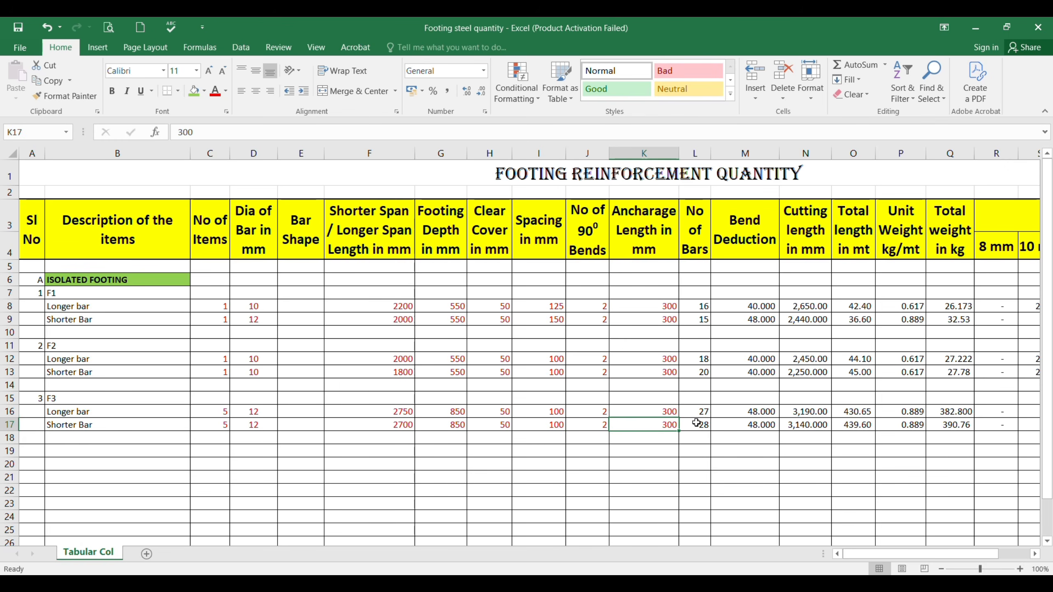
# Review F3's bar count formulas in L16 and L17 and the calculated lengths and weights through to the dia-wise columns.
pyautogui.click(698, 412)
pyautogui.click(696, 424)
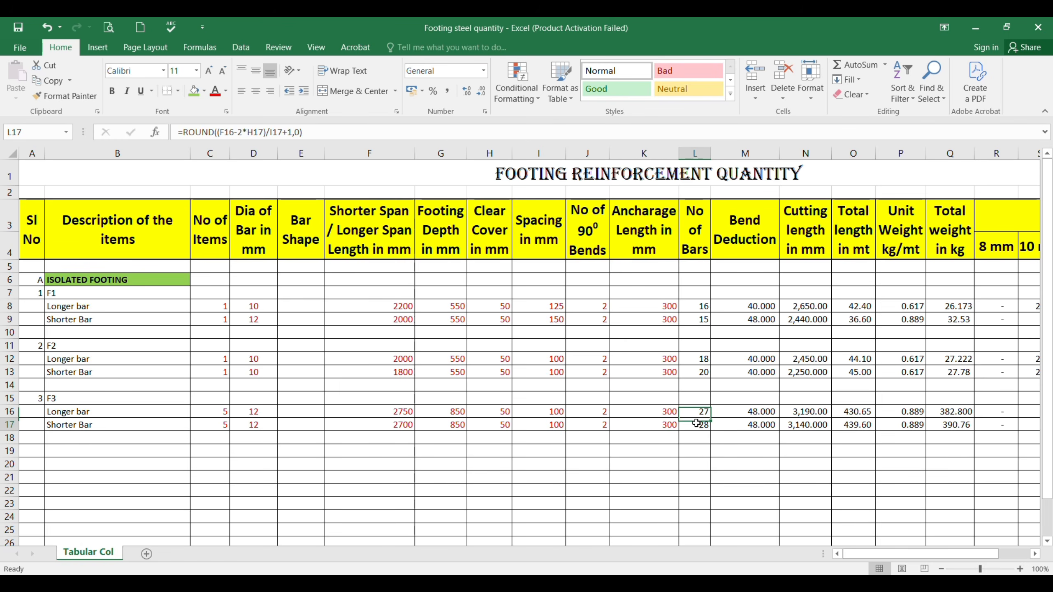
pyautogui.click(695, 411)
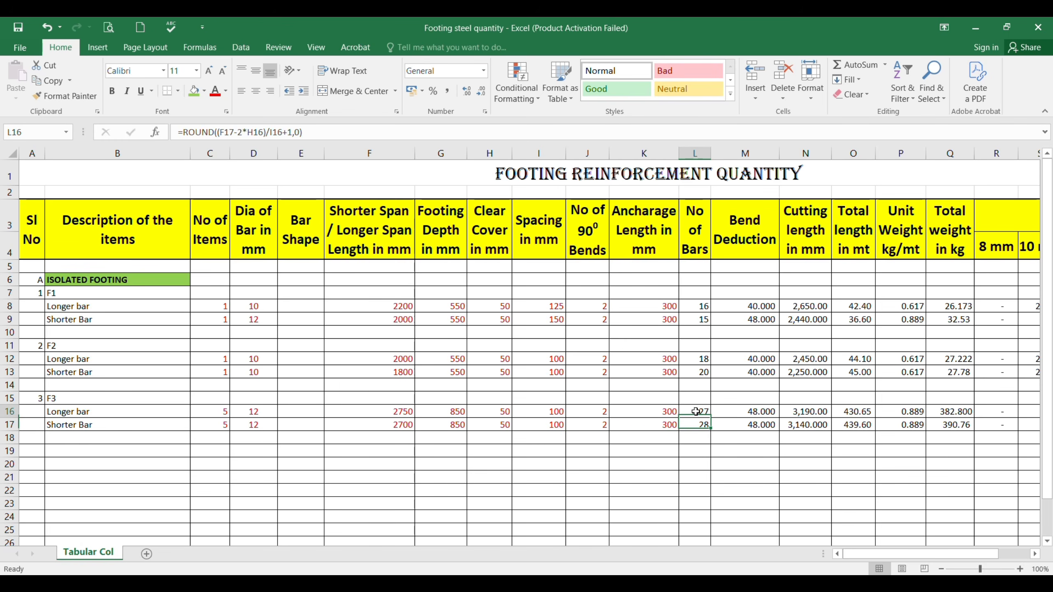
pyautogui.press('Right')
pyautogui.press('Right')
pyautogui.press('Right')
pyautogui.press('Right')
pyautogui.press('Right')
pyautogui.press('Right')
pyautogui.press('Right')
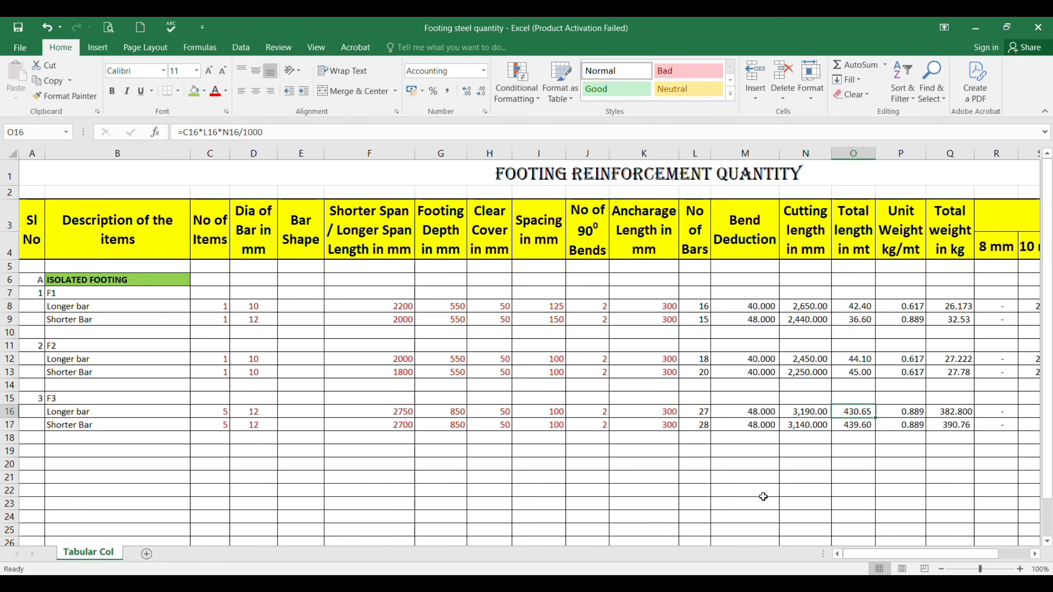
pyautogui.press('Right')
pyautogui.press('Right')
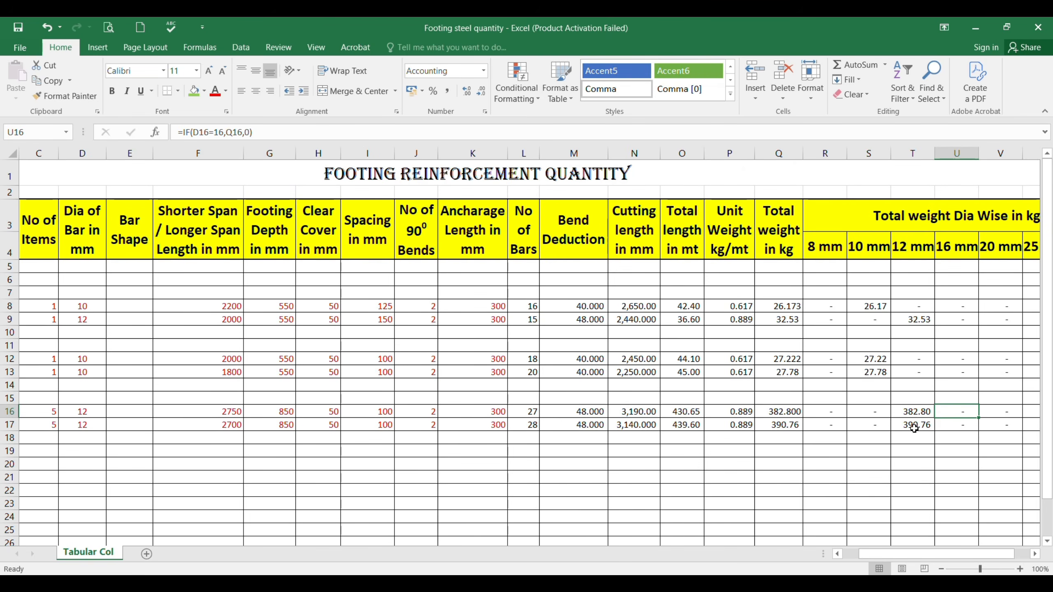
# Go back along F3's longer bar row to the number of items in C16.
pyautogui.press('Left')
pyautogui.press('Left')
pyautogui.press('Left')
pyautogui.press('Left')
pyautogui.press('Left')
pyautogui.press('Left')
pyautogui.press('Left')
pyautogui.press('Left')
pyautogui.press('Left')
pyautogui.press('Left')
pyautogui.press('Left')
pyautogui.press('Left')
pyautogui.press('Left')
pyautogui.press('Left')
pyautogui.press('Left')
pyautogui.press('Left')
pyautogui.press('Left')
pyautogui.press('Left')
pyautogui.press('Left')
pyautogui.press('Left')
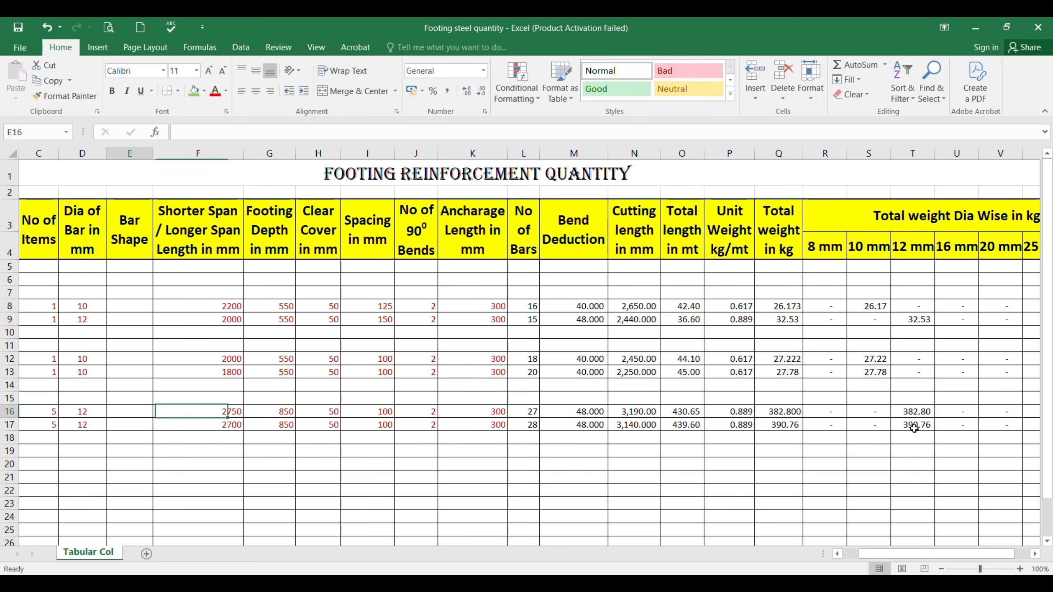
pyautogui.click(229, 414)
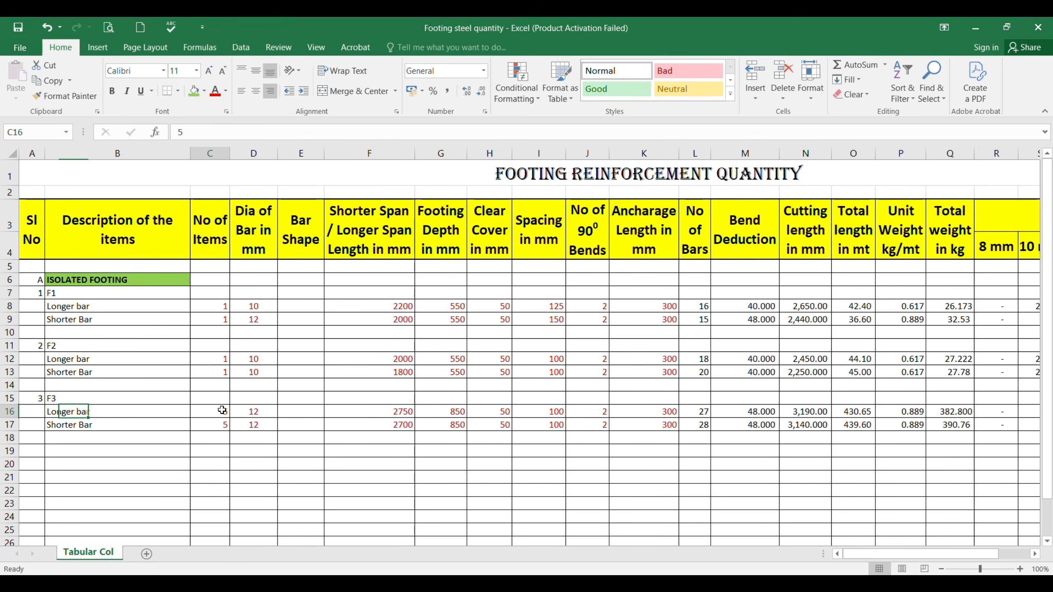
# Compare F3's number of items in C17 with the F3 footings on the AutoCAD foundation plan, and return to the Excel sheet.
pyautogui.press('Down')
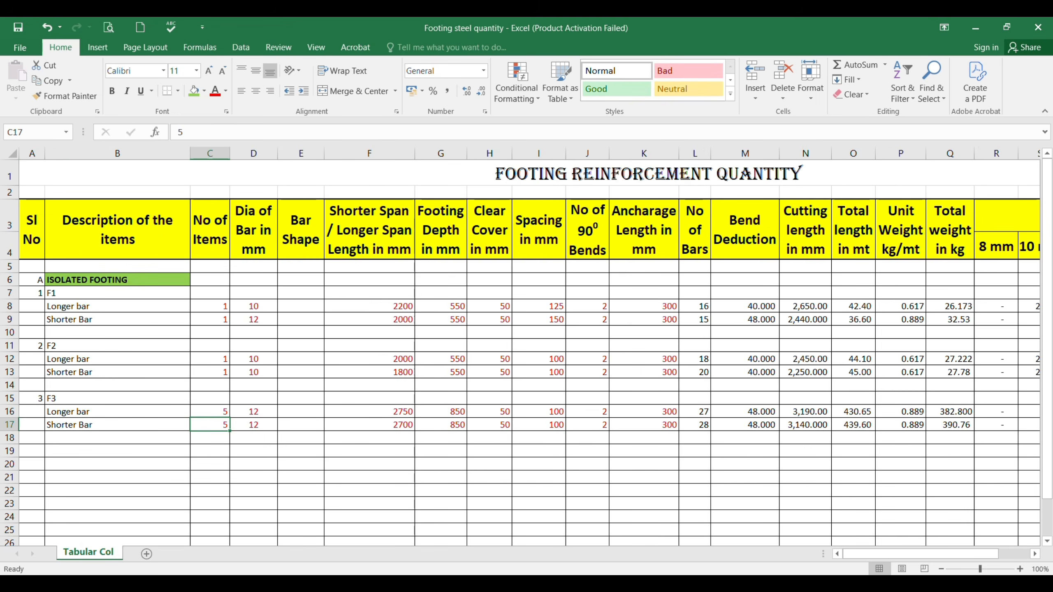
pyautogui.moveTo(708, 584)
pyautogui.click(707, 542)
pyautogui.scroll(-13, 591, 317)
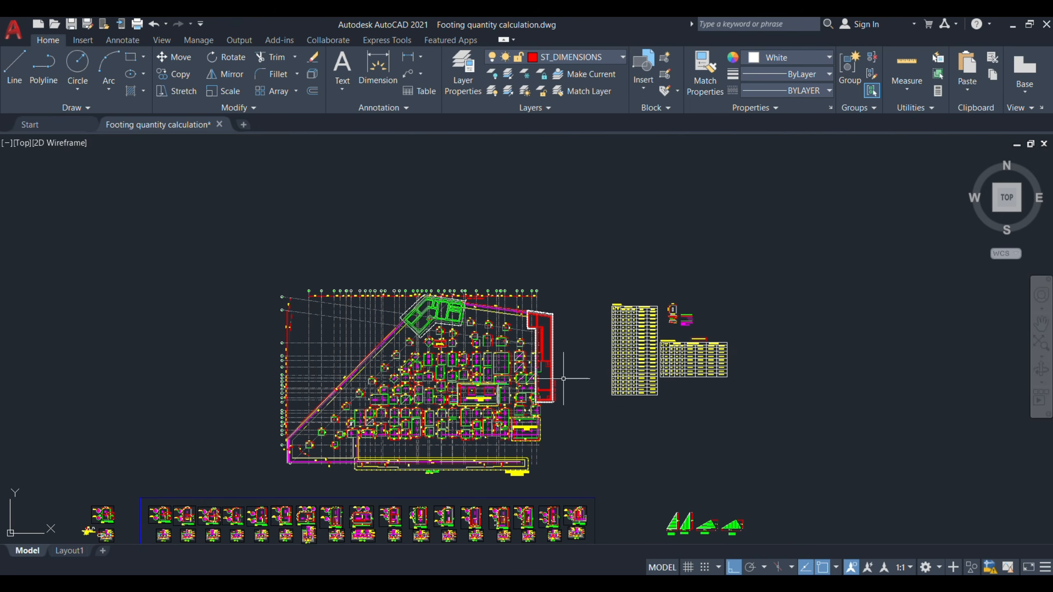
pyautogui.scroll(5, 427, 431)
pyautogui.scroll(5, 421, 349)
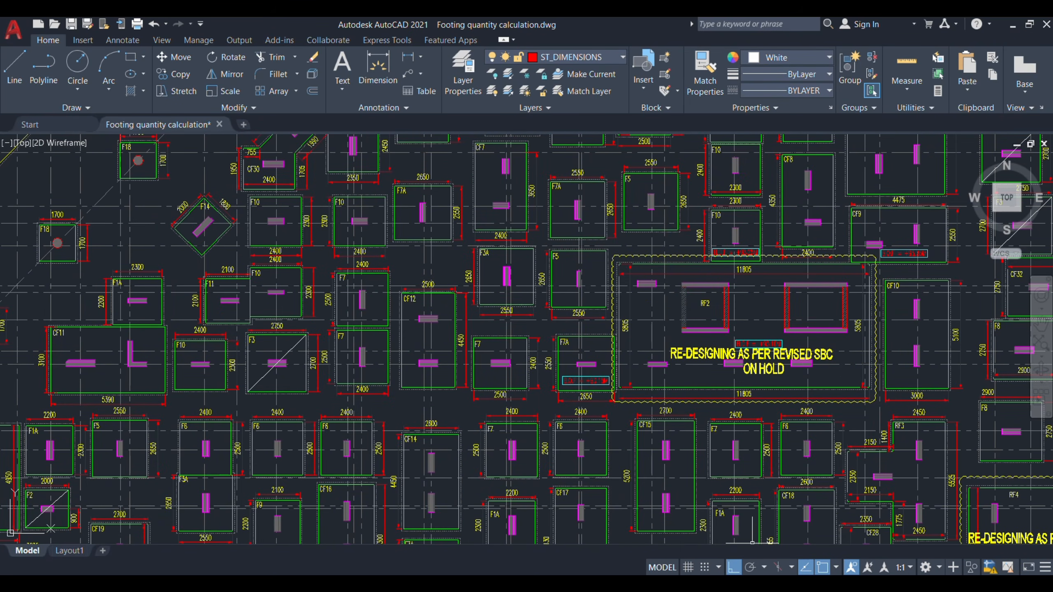
pyautogui.moveTo(666, 584)
pyautogui.click(666, 533)
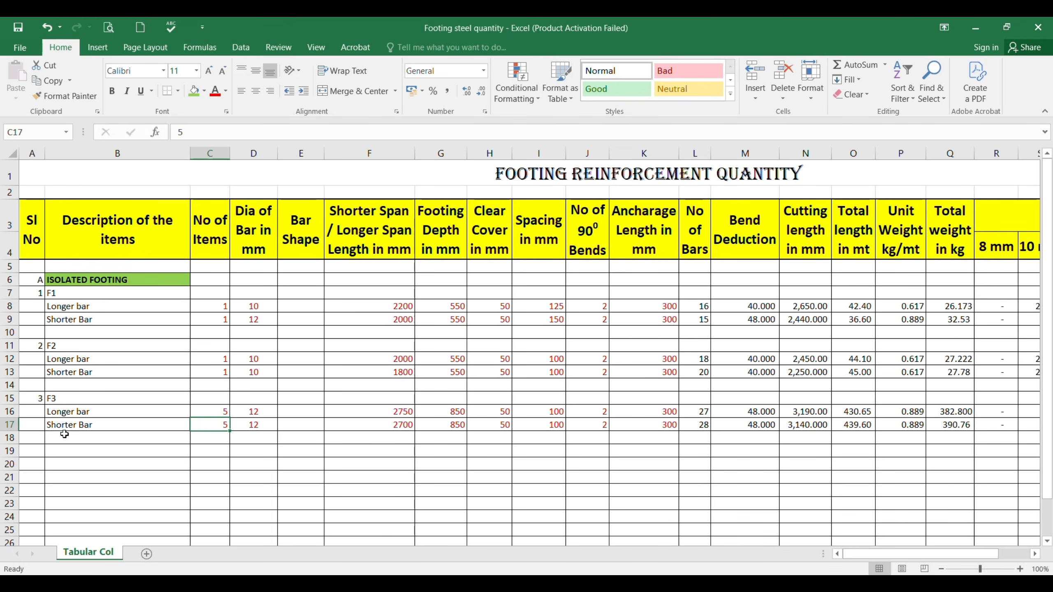
# Copy the F3 block in rows 15 to 17 and insert the copied rows at row 19.
pyautogui.moveTo(10, 398); pyautogui.dragTo(10, 424)
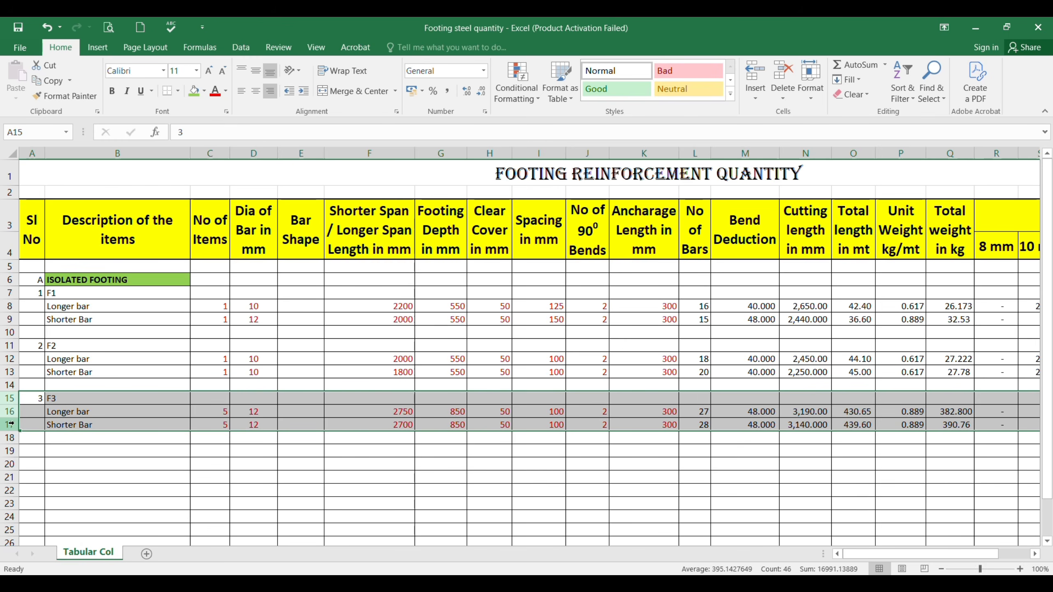
pyautogui.hotkey('ctrl', 'c')
pyautogui.scroll(-2, 87, 308)
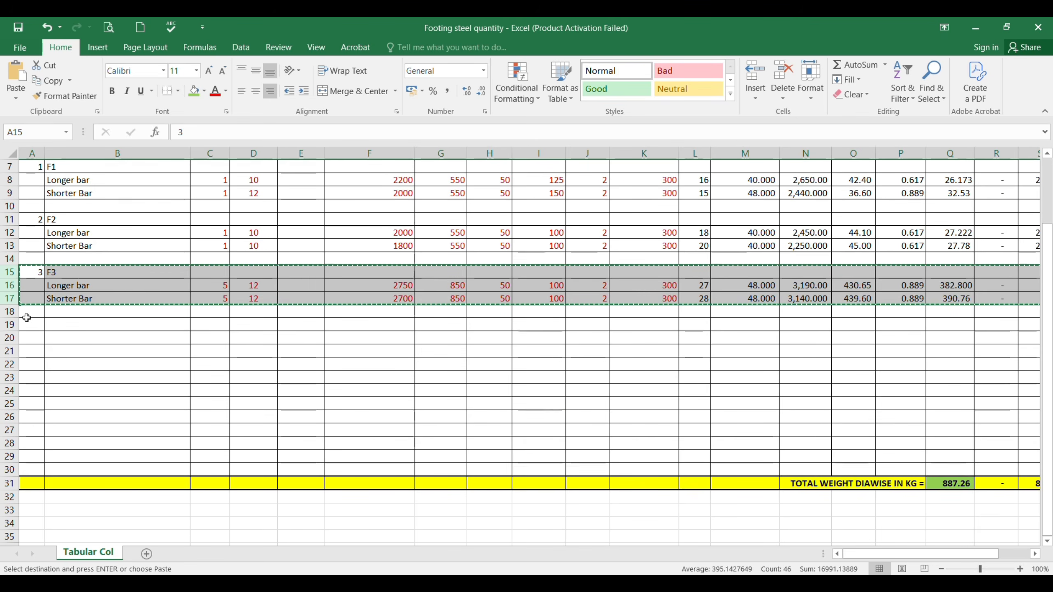
pyautogui.click(6, 325)
pyautogui.rightClick(6, 325)
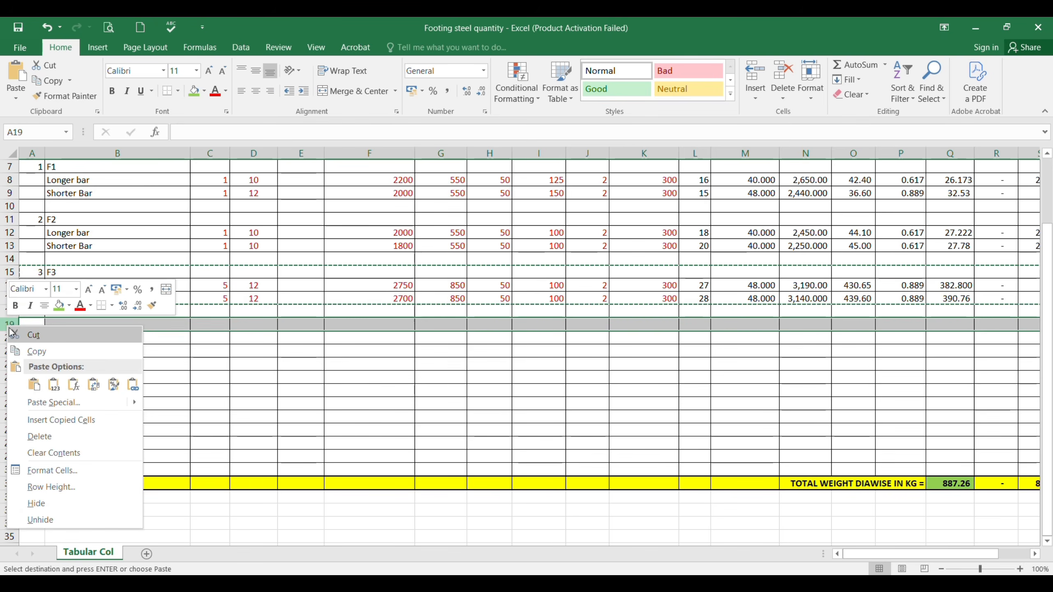
pyautogui.click(49, 416)
# Set the serial number of the copied footing block in A19 to 4.
pyautogui.click(35, 327)
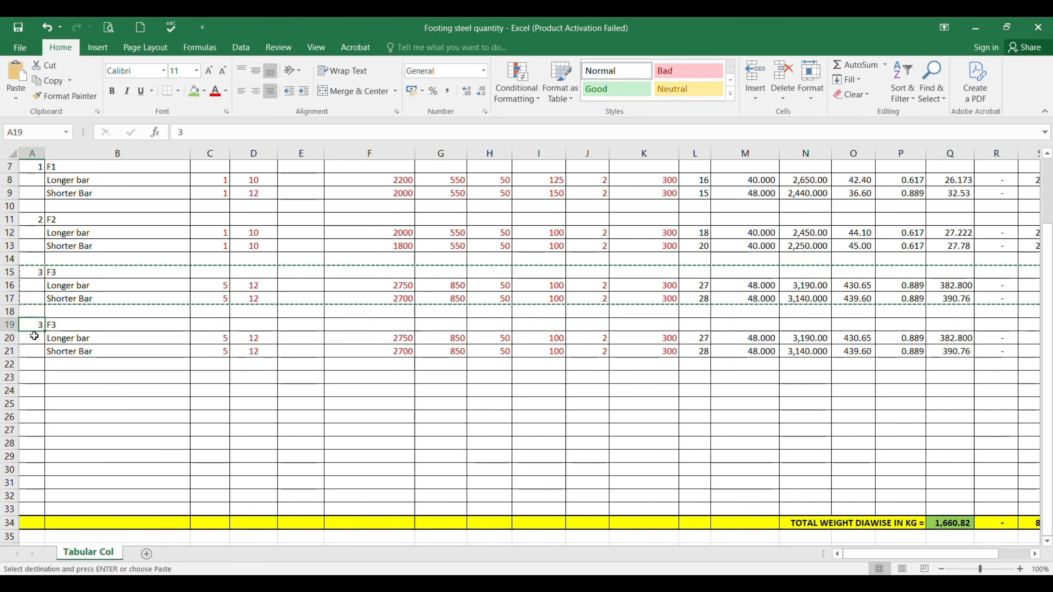
pyautogui.write('4')
pyautogui.press('Tab')
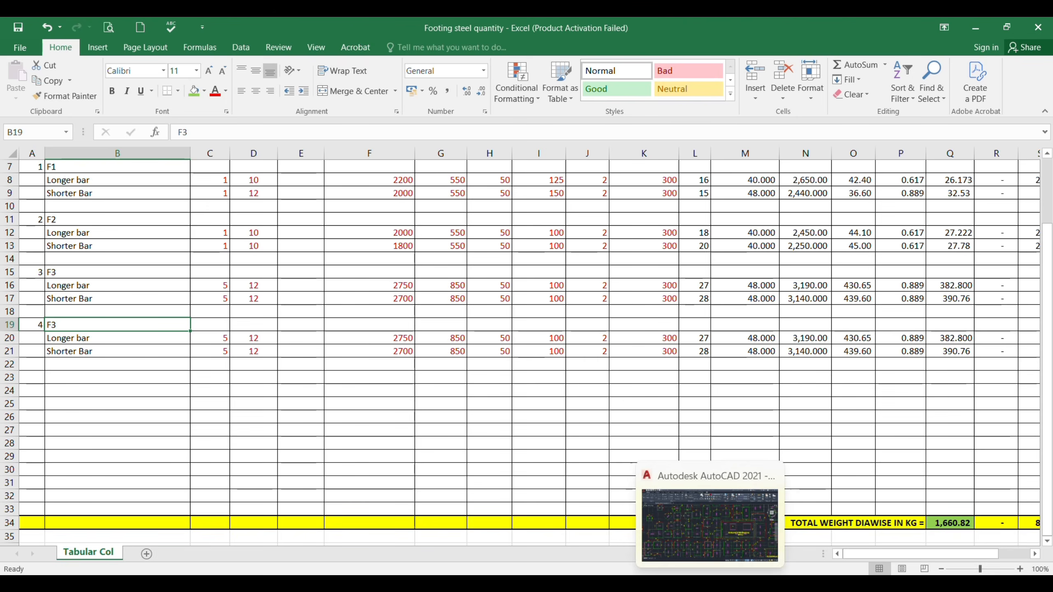
# Switch to AutoCAD and read through the isolated footing schedule from F4 down to F22.
pyautogui.click(709, 525)
pyautogui.scroll(-5, 547, 203)
pyautogui.scroll(10, 547, 204)
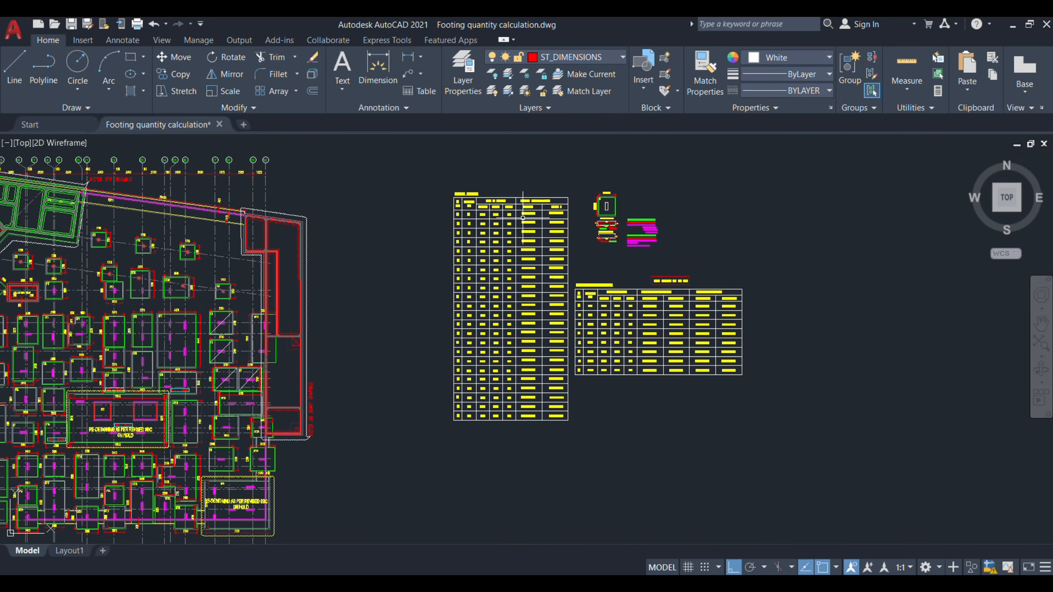
pyautogui.moveTo(438, 231); pyautogui.dragTo(423, 282)
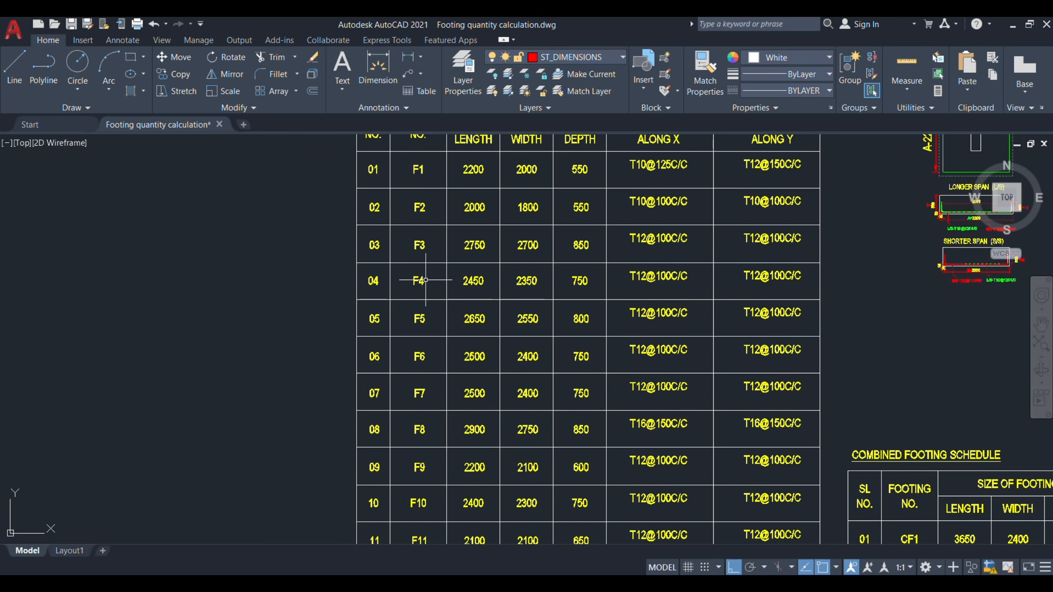
pyautogui.scroll(2, 425, 288)
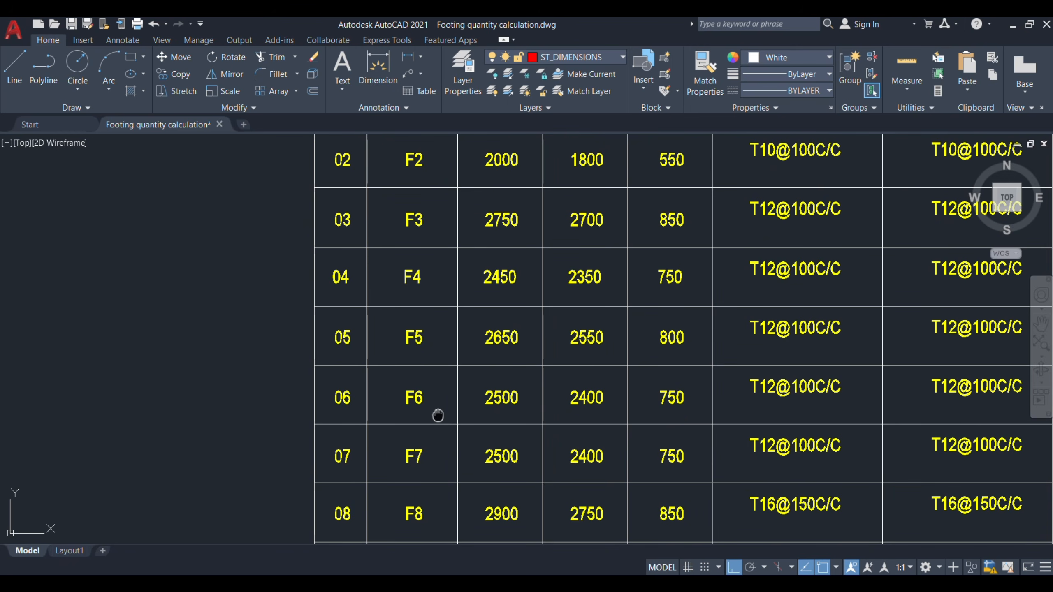
pyautogui.moveTo(437, 416); pyautogui.dragTo(421, 272)
pyautogui.moveTo(427, 418); pyautogui.dragTo(421, 271)
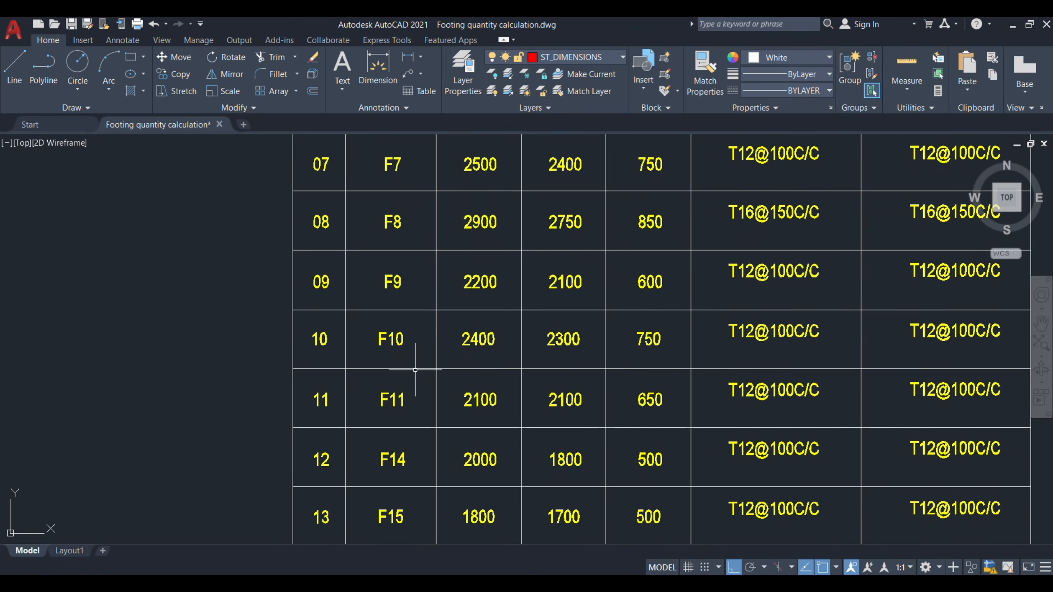
pyautogui.moveTo(413, 408); pyautogui.dragTo(418, 278)
pyautogui.moveTo(405, 409); pyautogui.dragTo(401, 268)
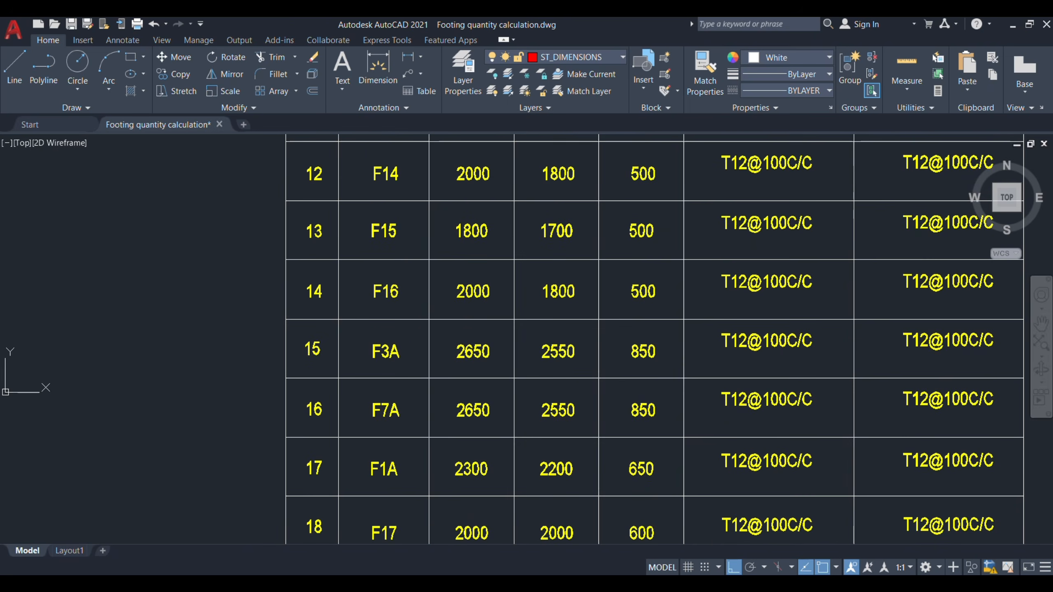
pyautogui.moveTo(403, 378); pyautogui.dragTo(400, 292)
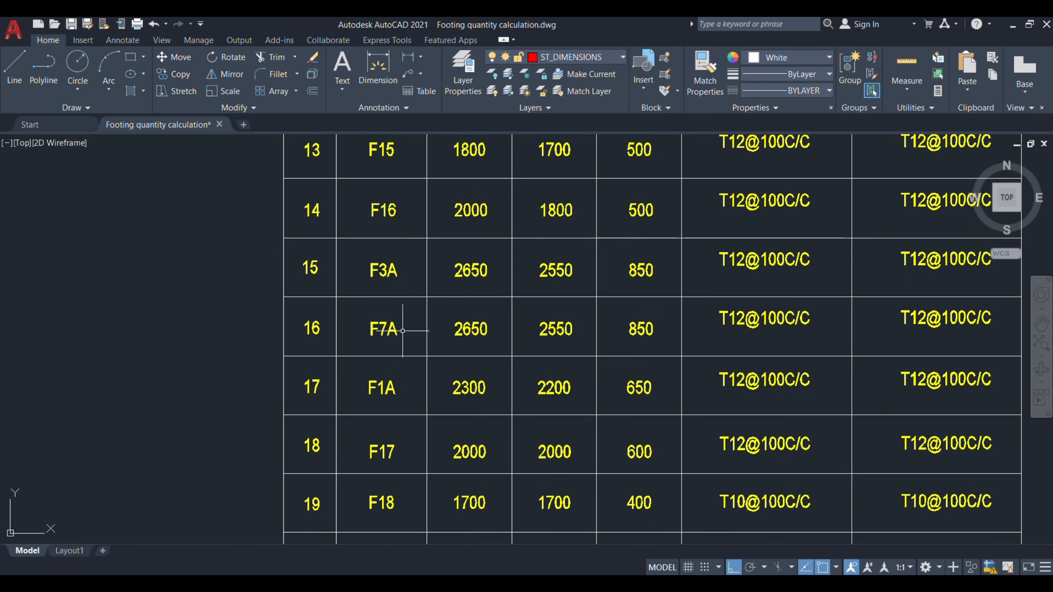
pyautogui.moveTo(401, 336); pyautogui.dragTo(402, 286)
pyautogui.moveTo(404, 356); pyautogui.dragTo(401, 303)
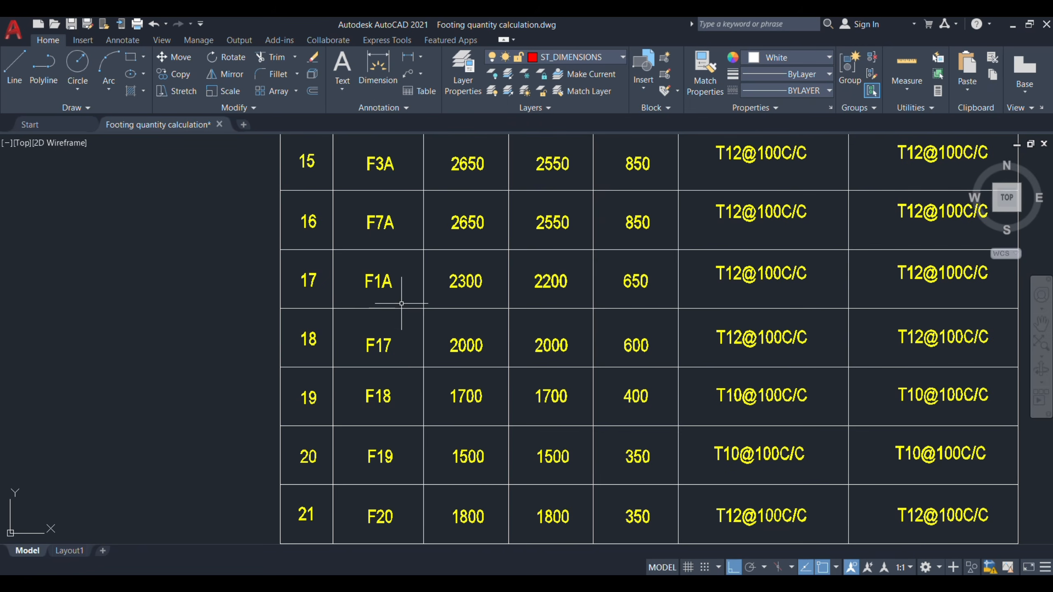
pyautogui.moveTo(404, 479); pyautogui.dragTo(391, 283)
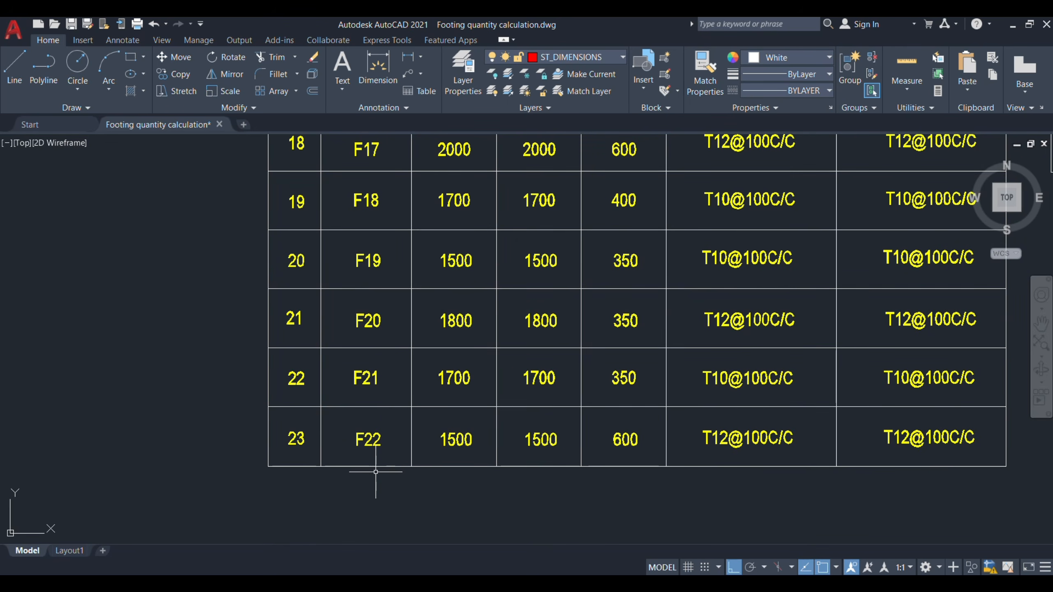
# Go back to the upper rows of the isolated footing schedule and examine the sizes and reinforcement of F3 to F8.
pyautogui.scroll(-1, 377, 472)
pyautogui.scroll(-4, 376, 472)
pyautogui.scroll(3, 468, 390)
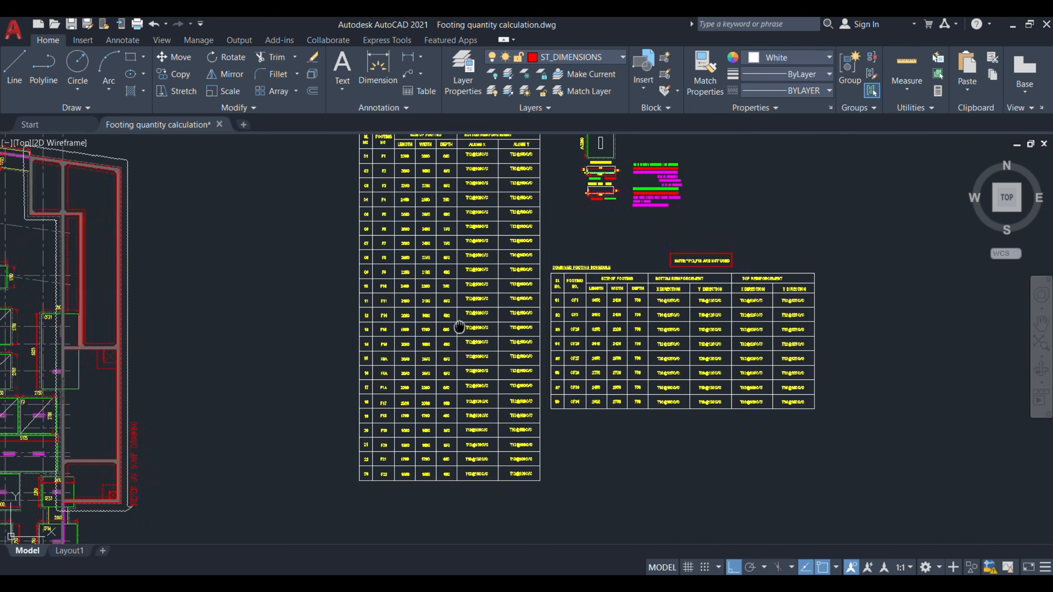
pyautogui.scroll(4, 468, 390)
pyautogui.moveTo(463, 439)
pyautogui.mouseDown()
pyautogui.moveTo(498, 425)
pyautogui.moveTo(501, 332)
pyautogui.mouseUp()
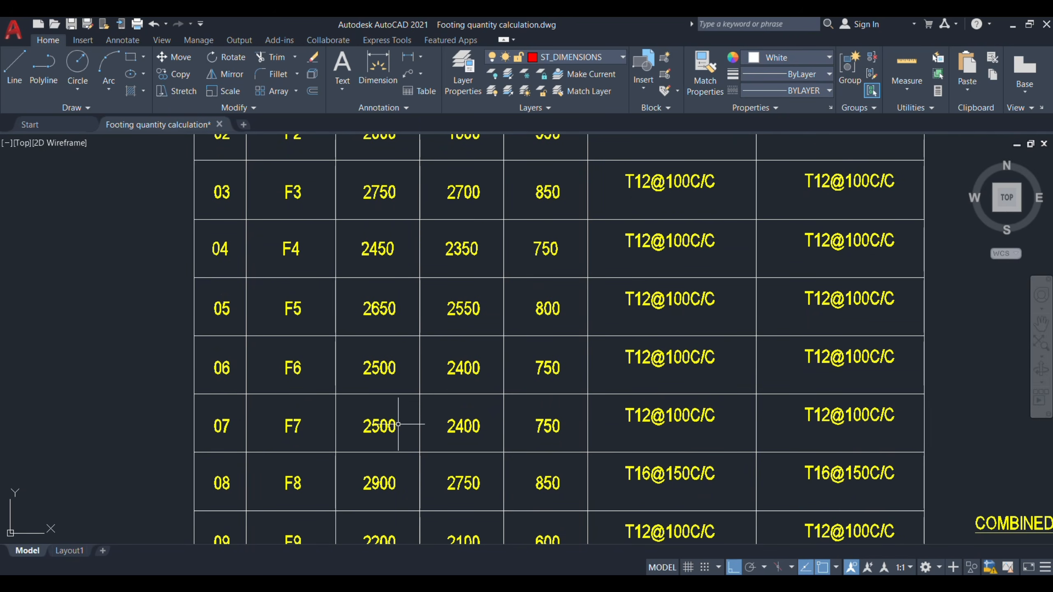
# Switch to Excel and review the copied block's longer bar entries, from the number of items in C20 to the spacing in I20.
pyautogui.moveTo(680, 581)
pyautogui.click(680, 519)
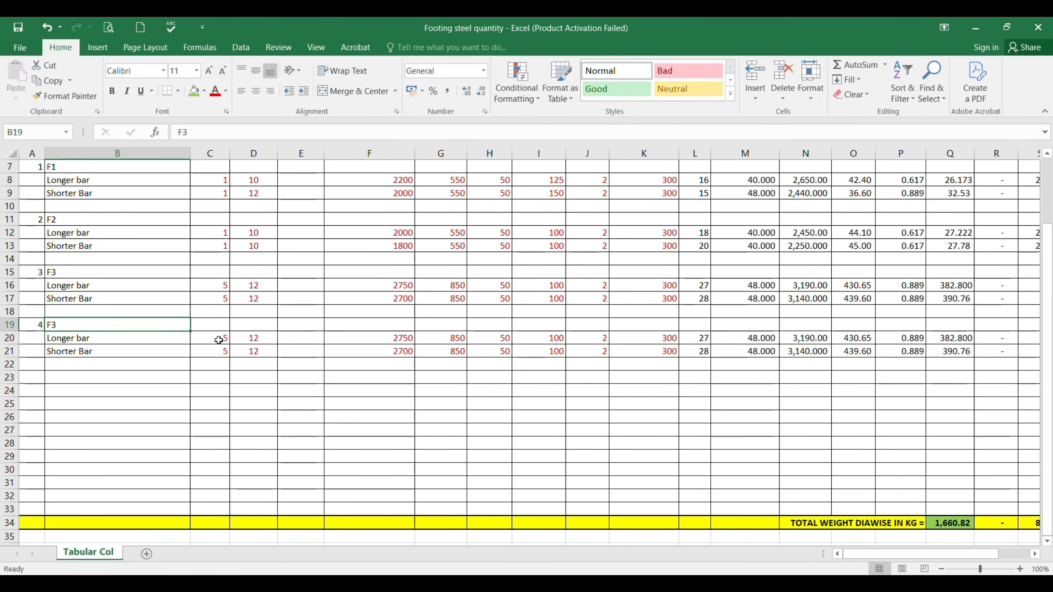
pyautogui.scroll(2, 218, 346)
pyautogui.scroll(-2, 218, 345)
pyautogui.click(222, 338)
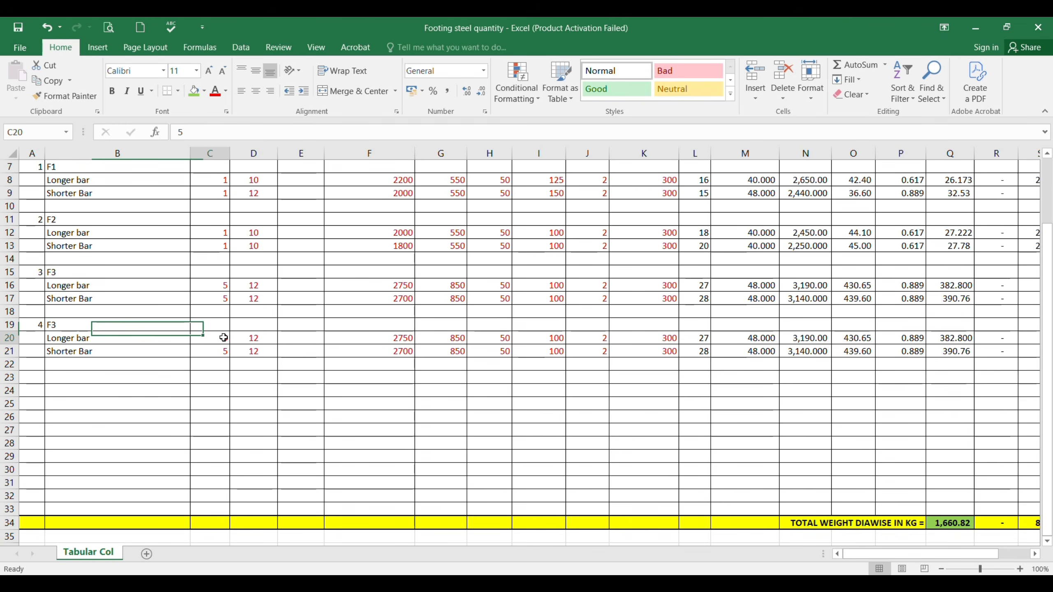
pyautogui.click(551, 339)
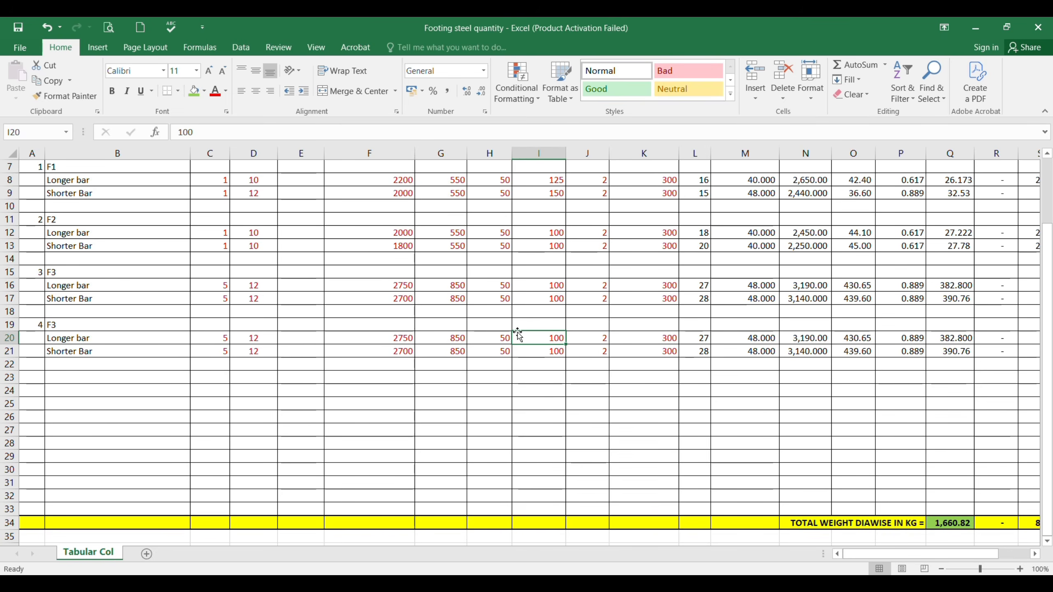
# Freeze the title and column header rows above row 5 with Freeze Panes.
pyautogui.scroll(2, 518, 344)
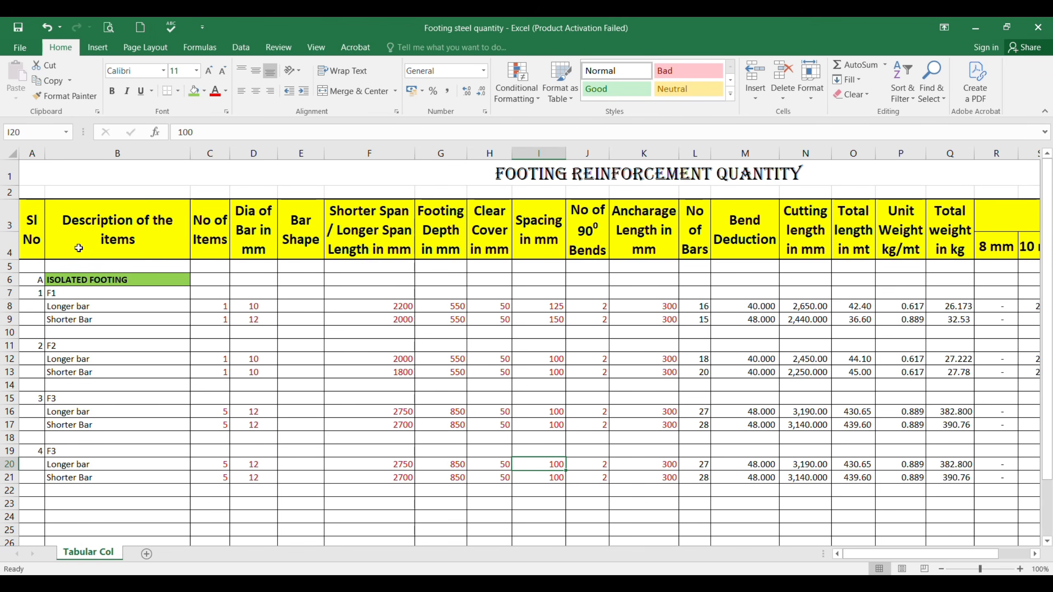
pyautogui.click(7, 266)
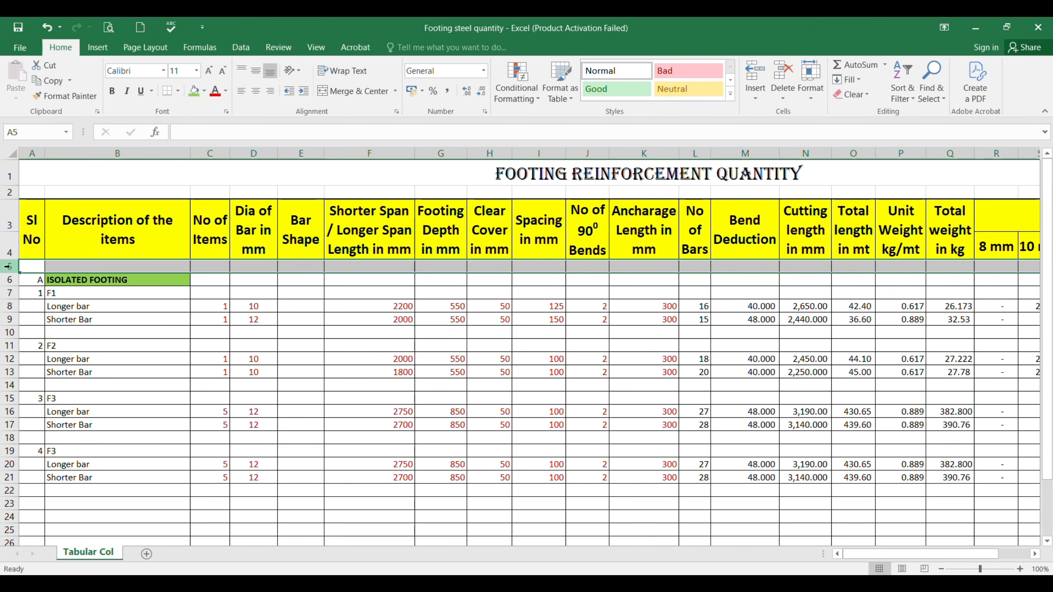
pyautogui.click(313, 50)
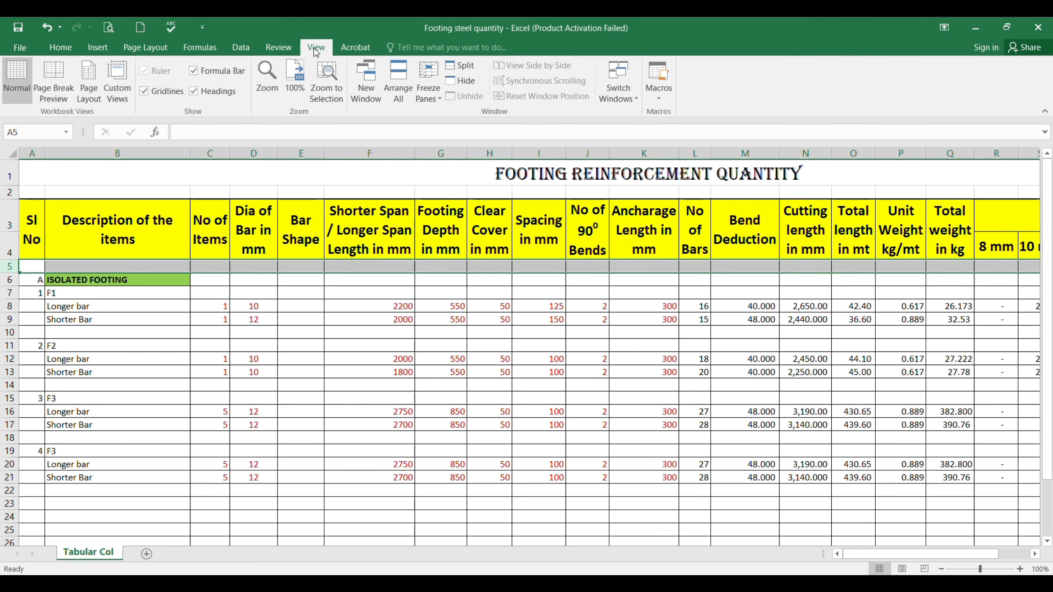
pyautogui.click(438, 99)
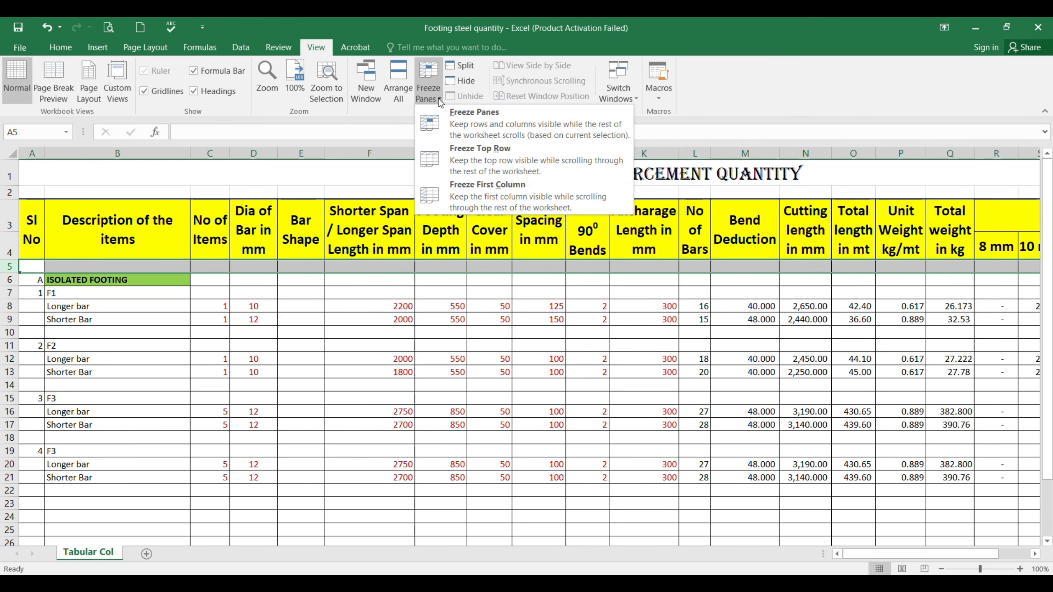
pyautogui.click(469, 117)
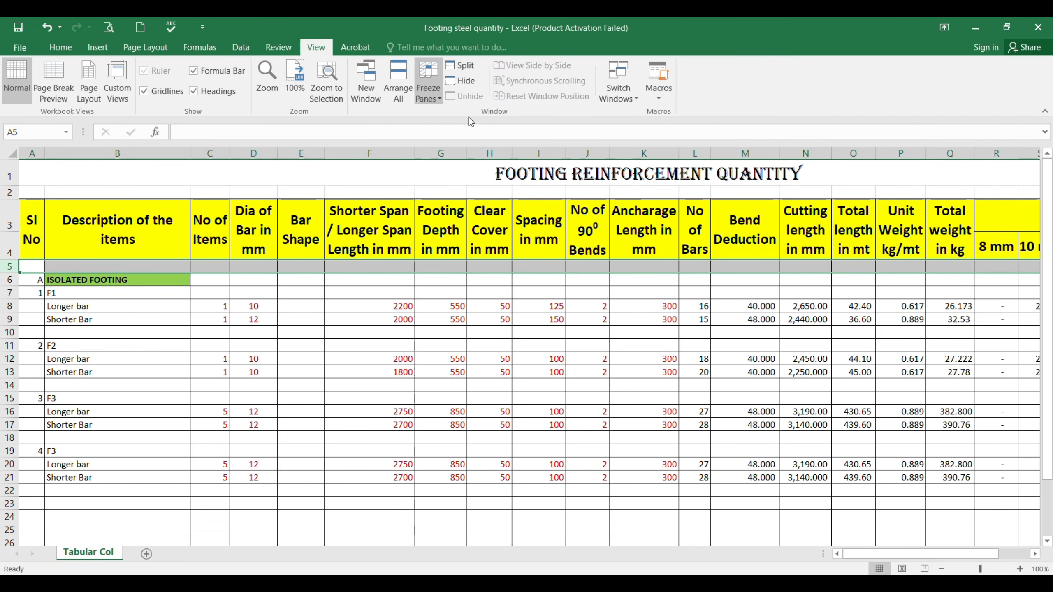
pyautogui.click(460, 307)
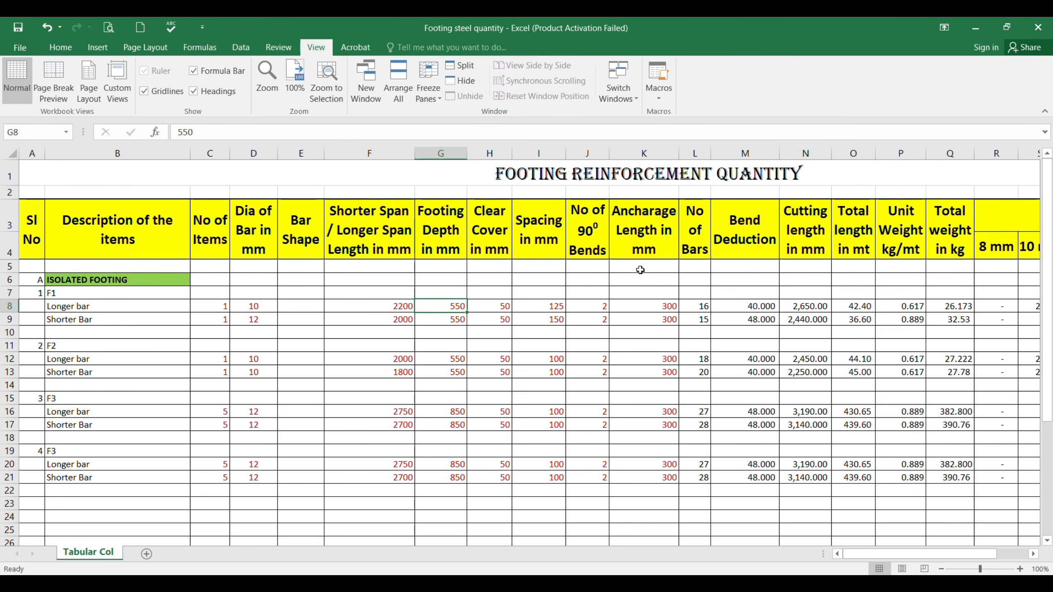
# Check the frozen headers against the footing rows down to the dia-wise total weight row and back.
pyautogui.scroll(-2, 410, 382)
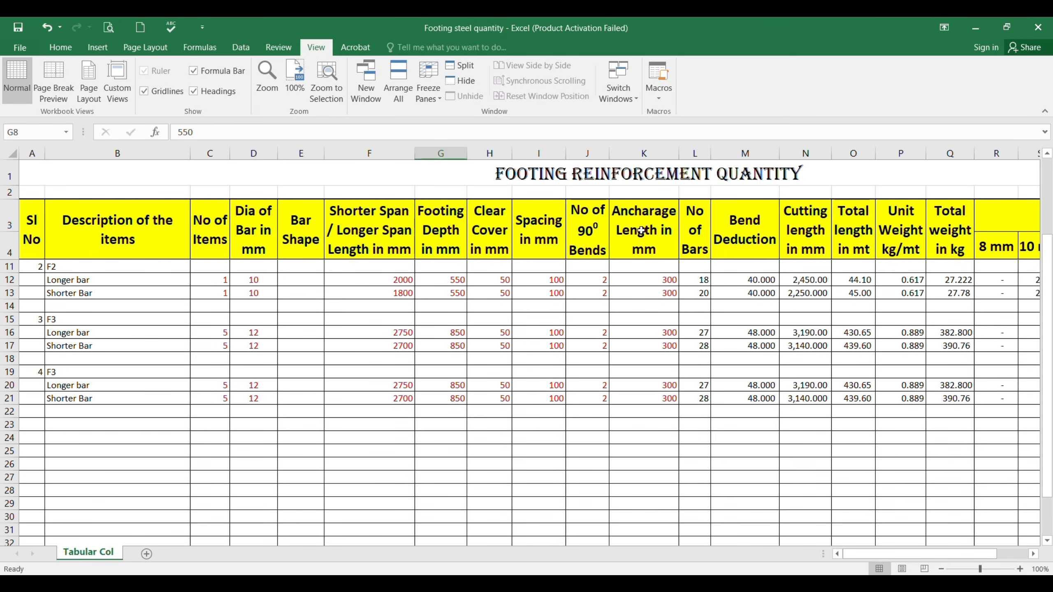
pyautogui.scroll(-2, 215, 227)
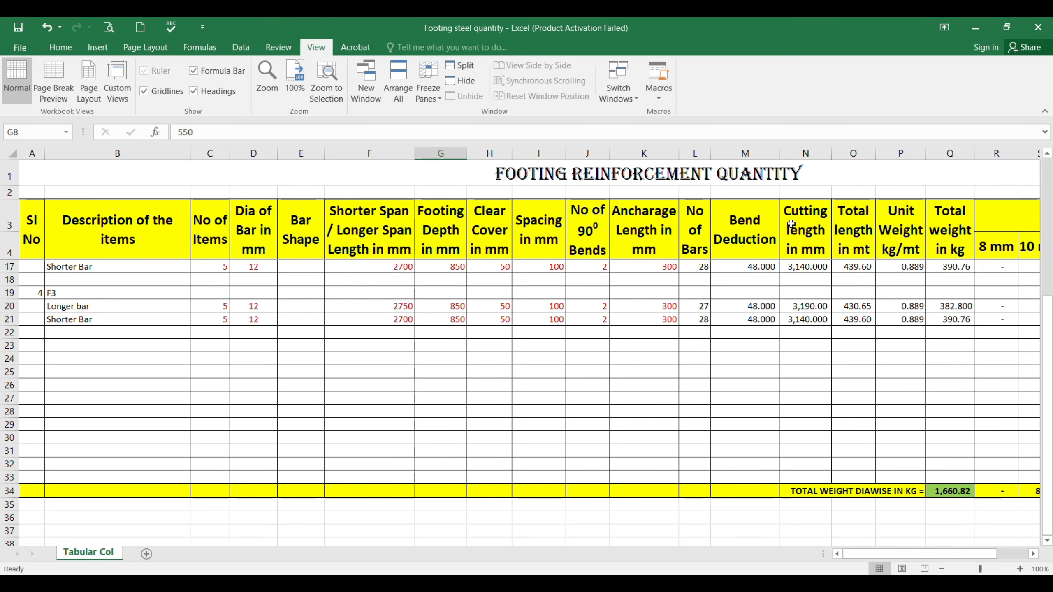
pyautogui.scroll(4, 399, 347)
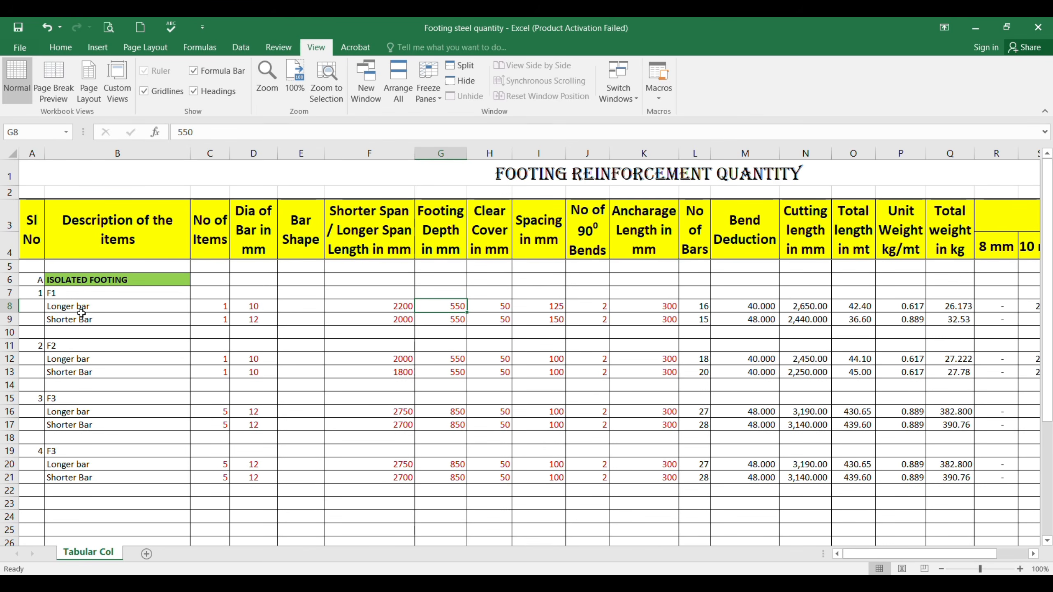
pyautogui.scroll(-1, 416, 360)
pyautogui.scroll(-2, 416, 359)
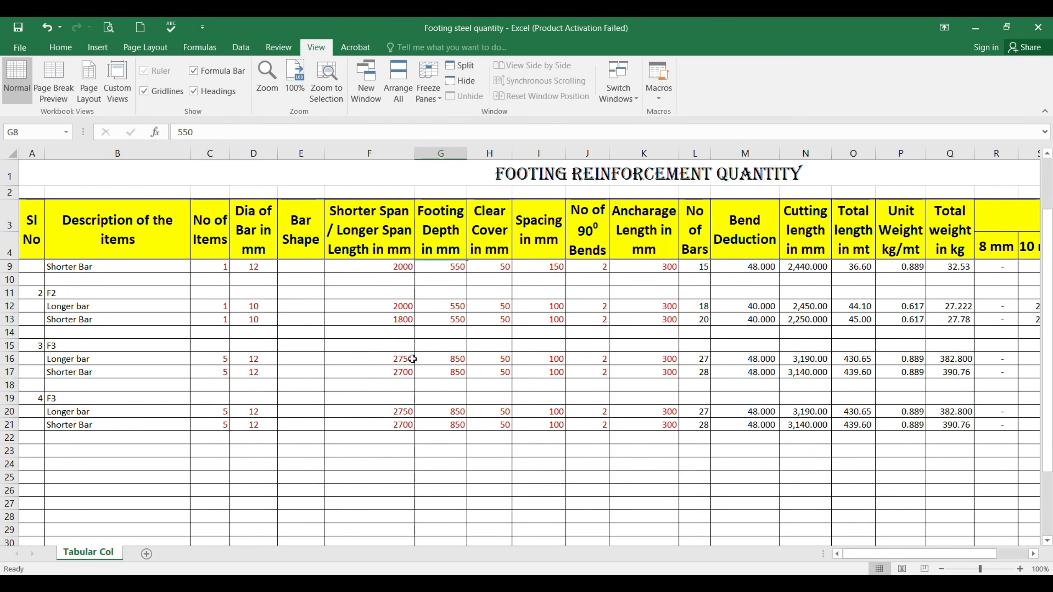
pyautogui.scroll(-1, 392, 286)
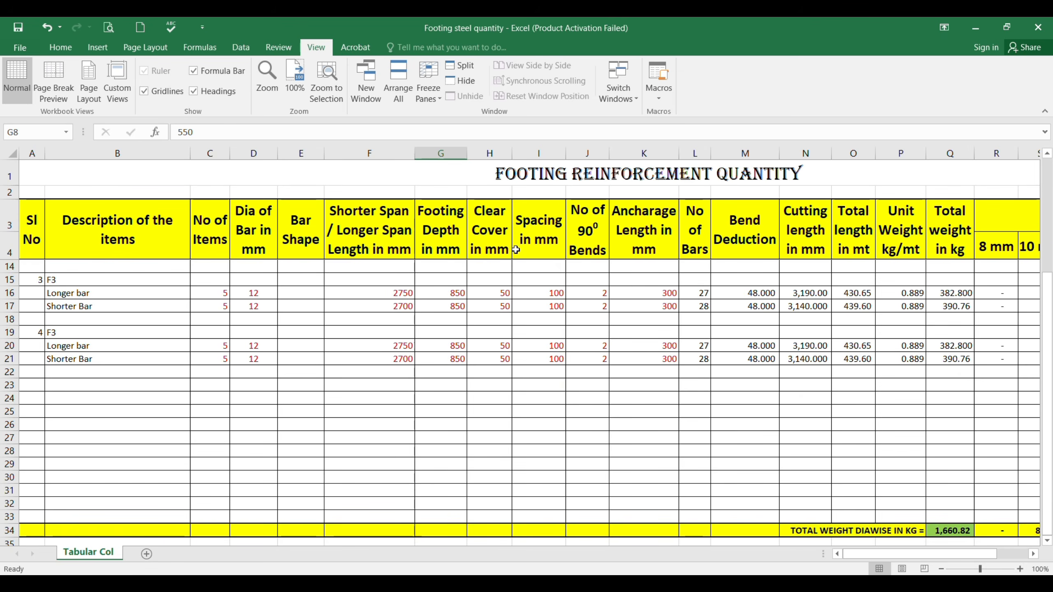
pyautogui.scroll(-1, 155, 356)
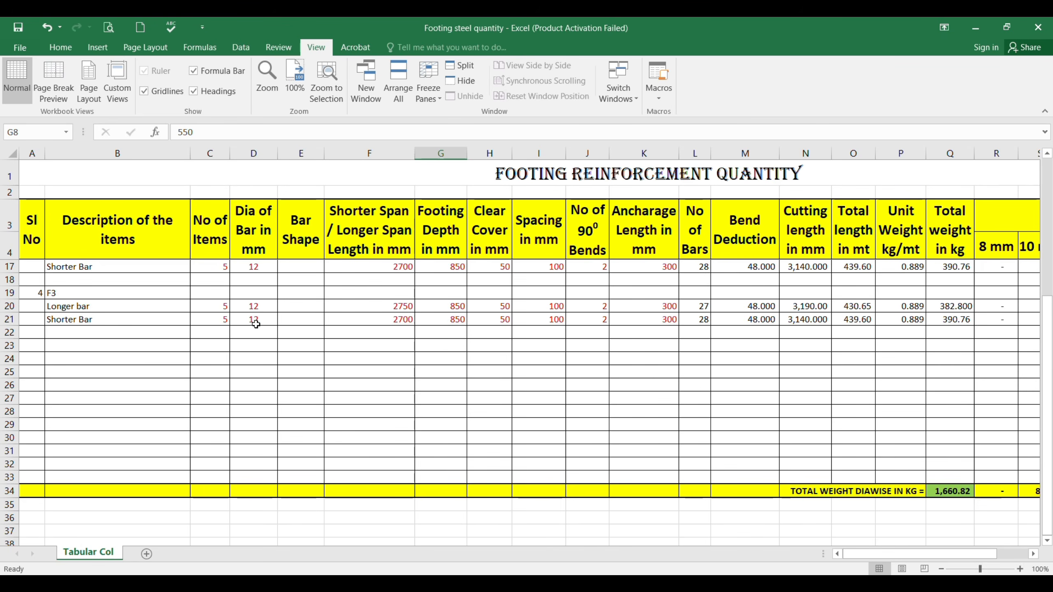
pyautogui.scroll(3, 51, 294)
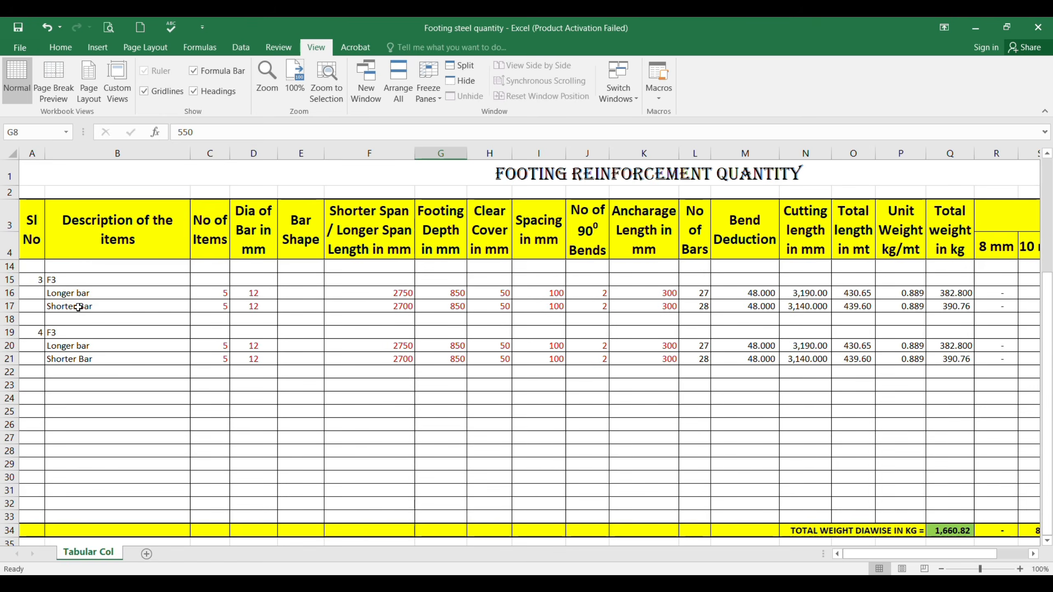
# Rename the copied footing block in B19 as F4 and select its longer bar's number of items in C20.
pyautogui.scroll(-2, 69, 335)
pyautogui.click(68, 335)
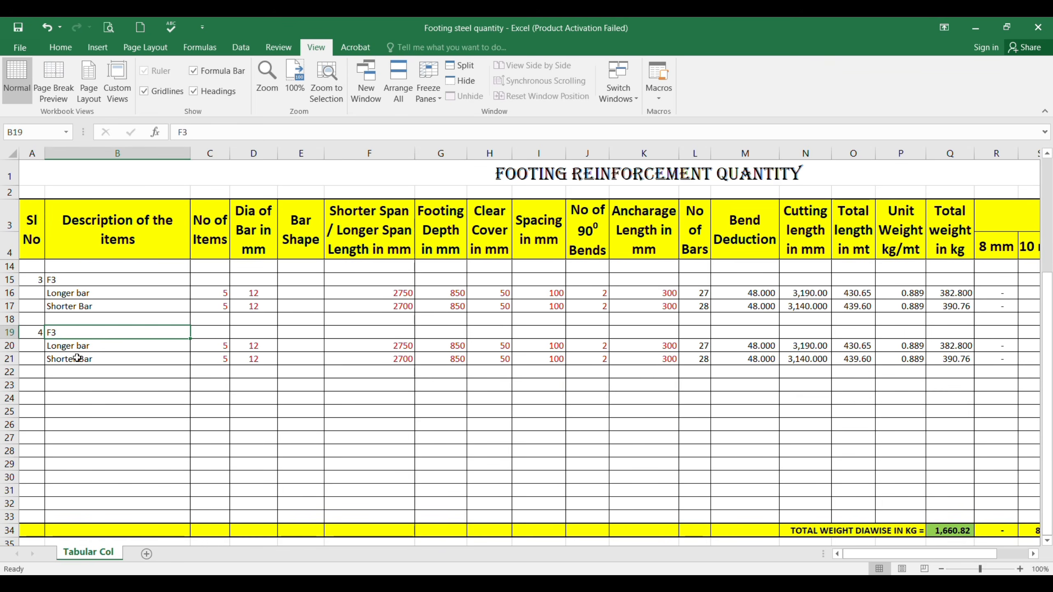
pyautogui.write('F4')
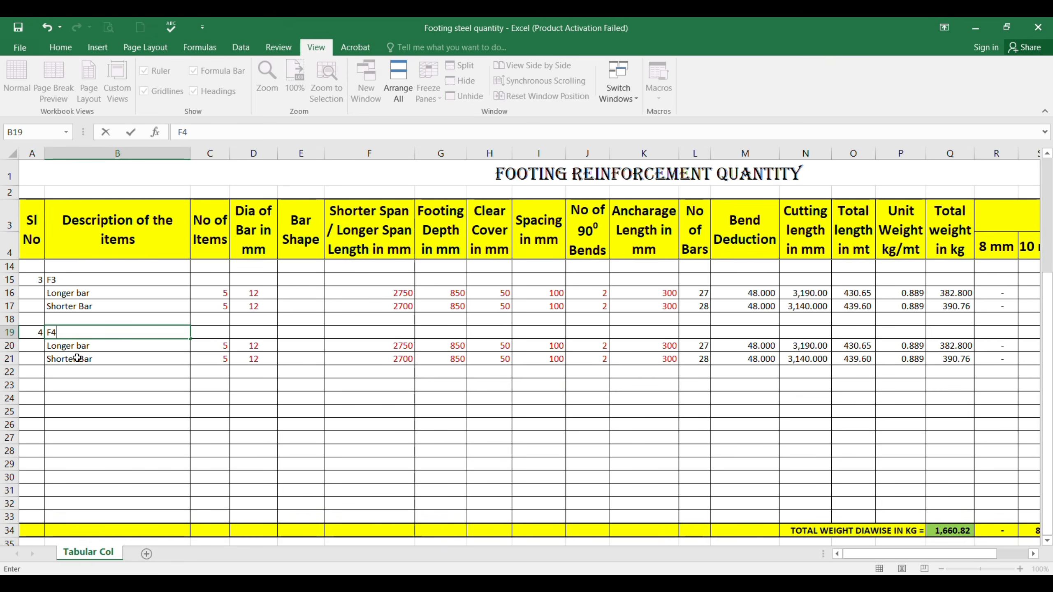
pyautogui.press('Return')
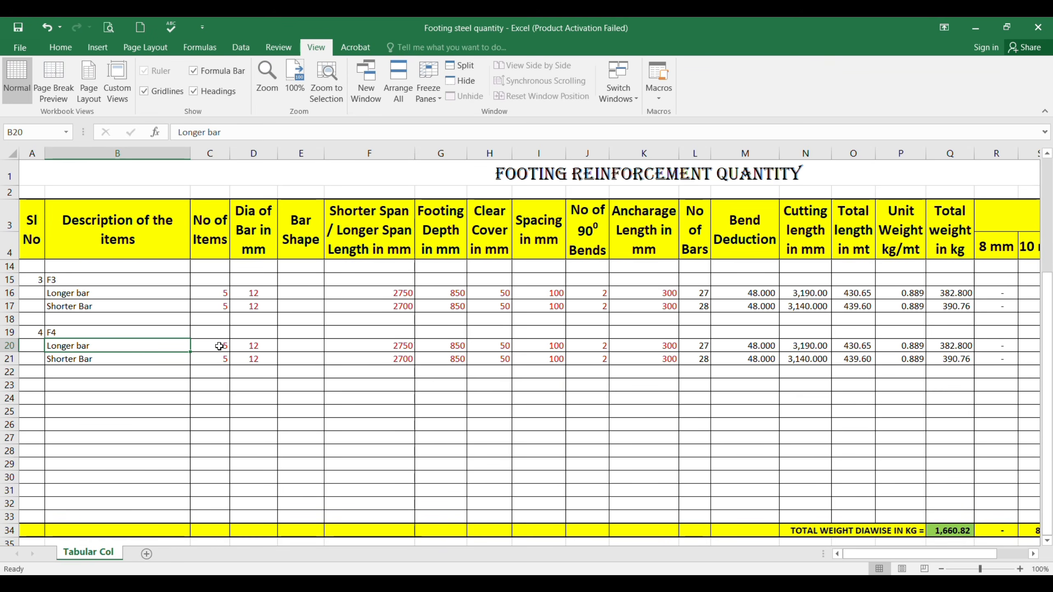
pyautogui.click(219, 346)
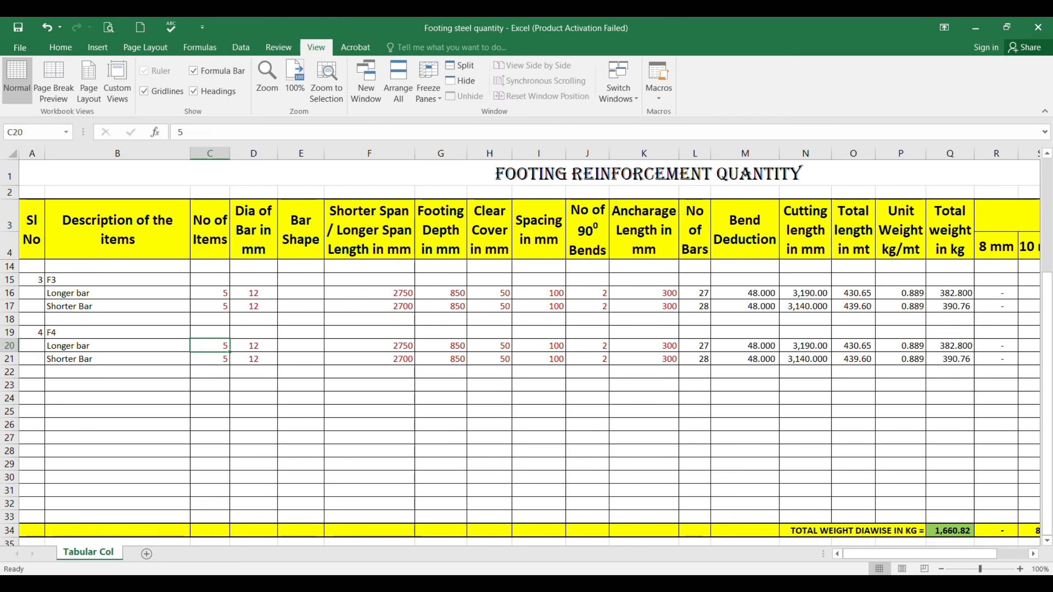
# Switch to AutoCAD, locate footing F4 in the layout plan and mark it with a diagonal line between opposite corners.
pyautogui.moveTo(710, 577)
pyautogui.click(711, 541)
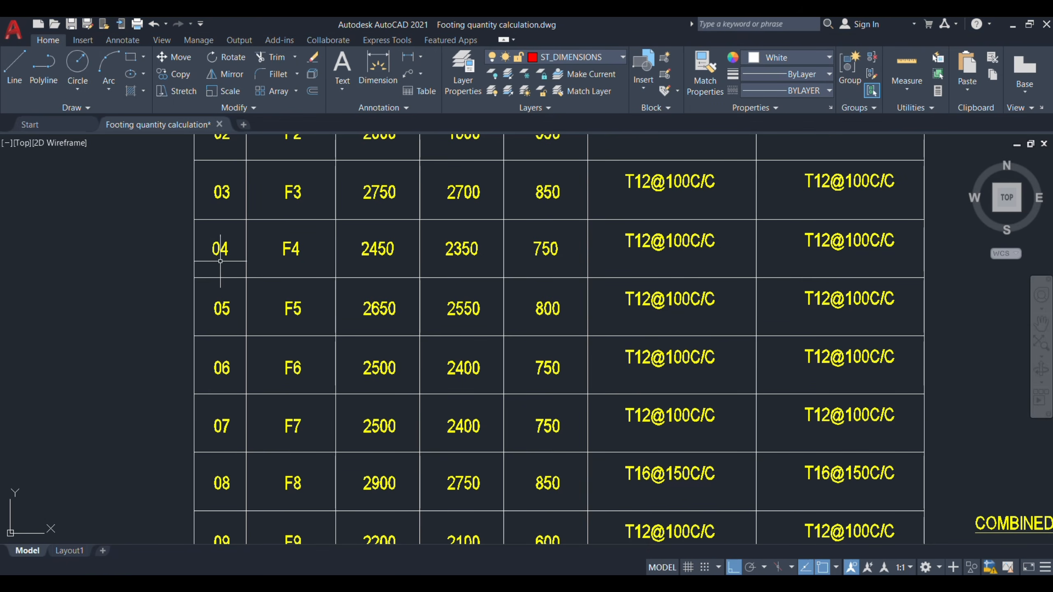
pyautogui.scroll(-12, 780, 269)
pyautogui.scroll(2, 464, 317)
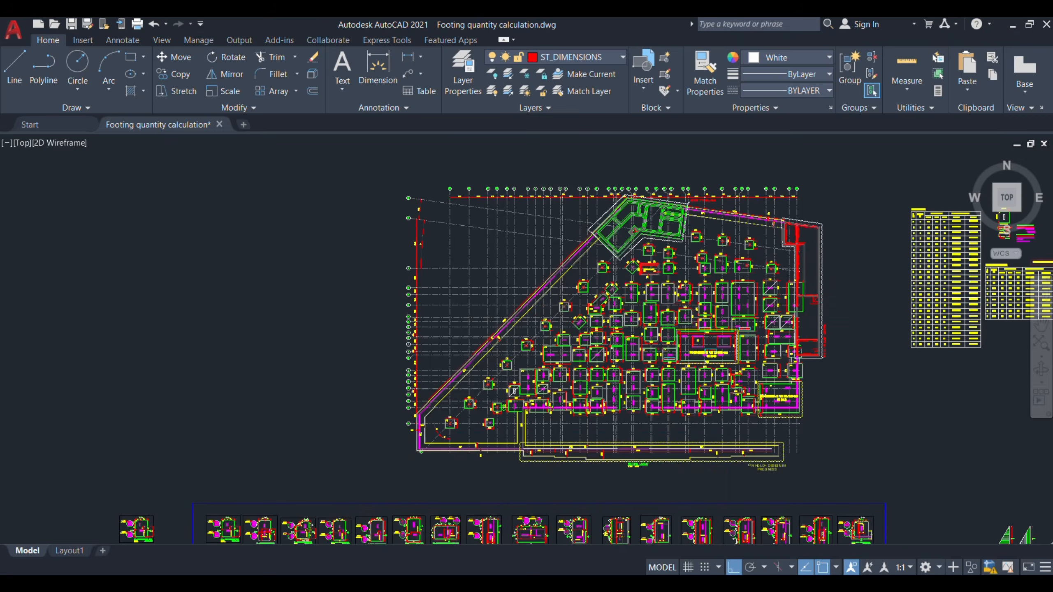
pyautogui.scroll(8, 598, 363)
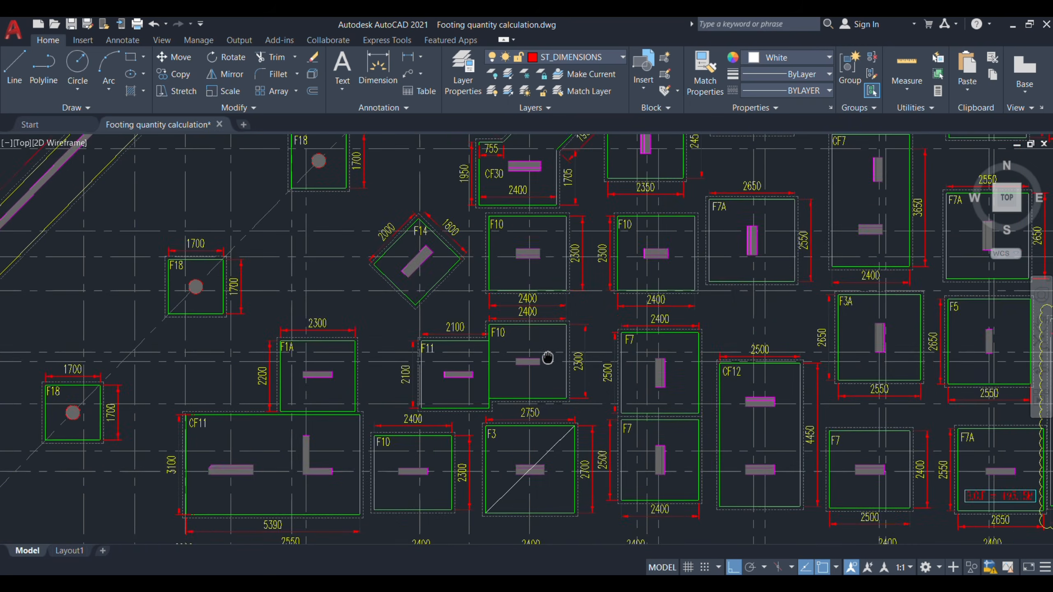
pyautogui.moveTo(547, 358); pyautogui.dragTo(535, 362)
pyautogui.scroll(2, 433, 283)
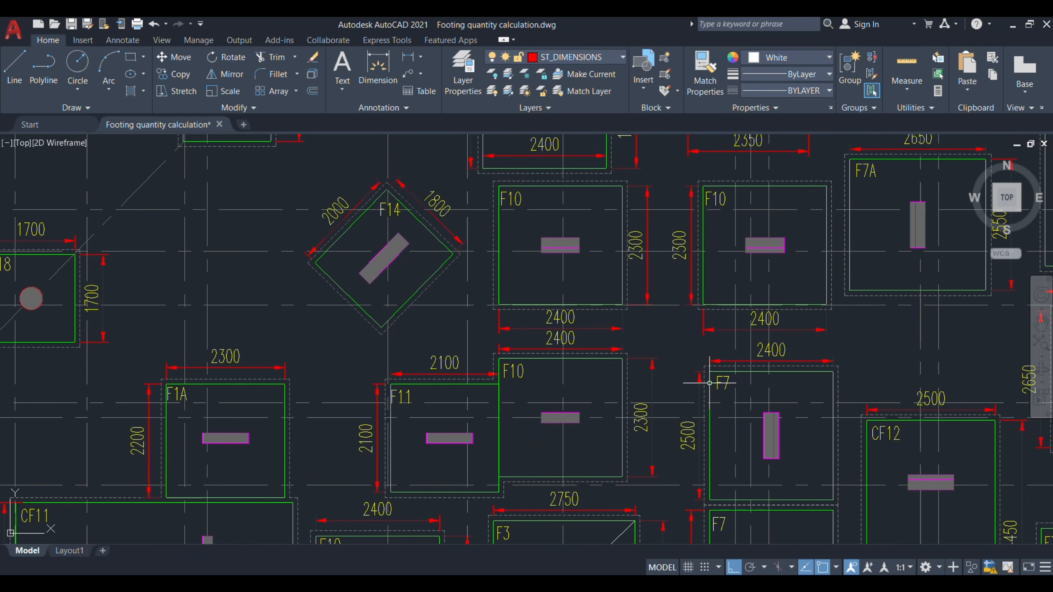
pyautogui.moveTo(696, 201)
pyautogui.mouseDown()
pyautogui.moveTo(655, 233)
pyautogui.moveTo(611, 365)
pyautogui.mouseUp()
pyautogui.moveTo(733, 350); pyautogui.dragTo(561, 366)
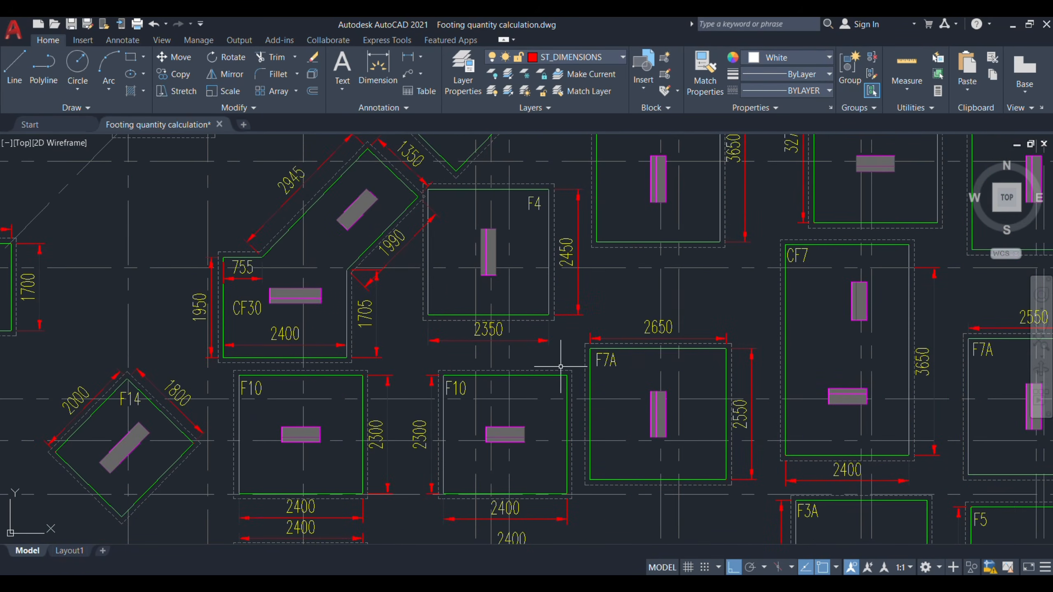
pyautogui.moveTo(562, 205); pyautogui.dragTo(541, 280)
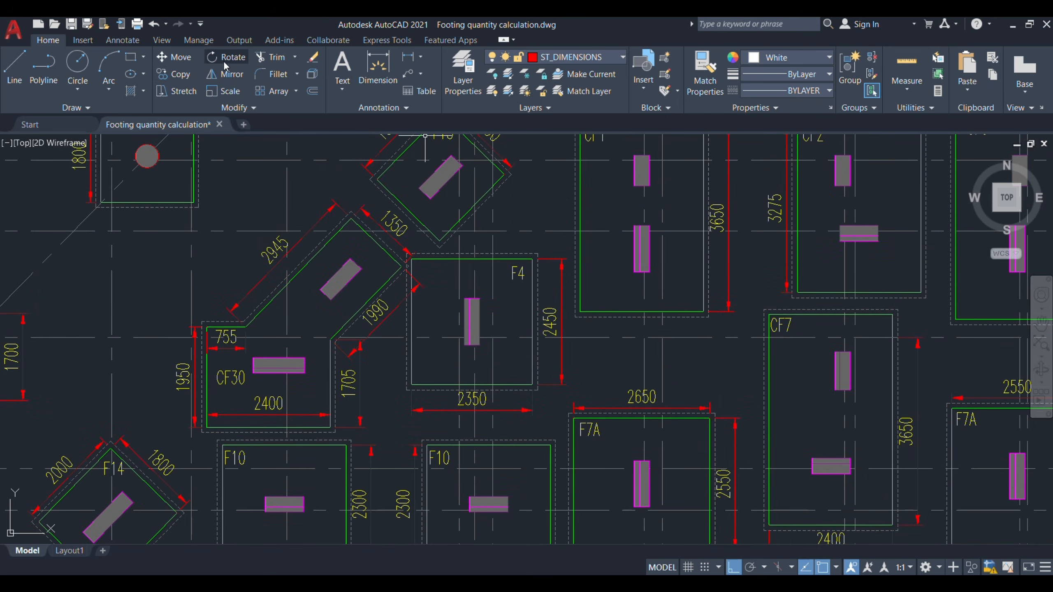
pyautogui.click(14, 67)
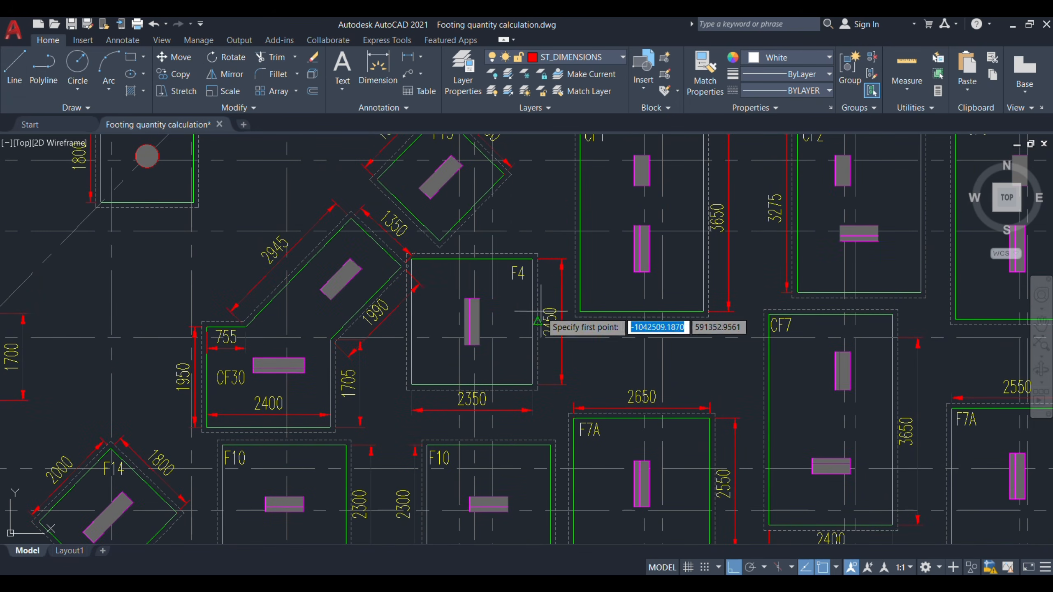
pyautogui.click(532, 259)
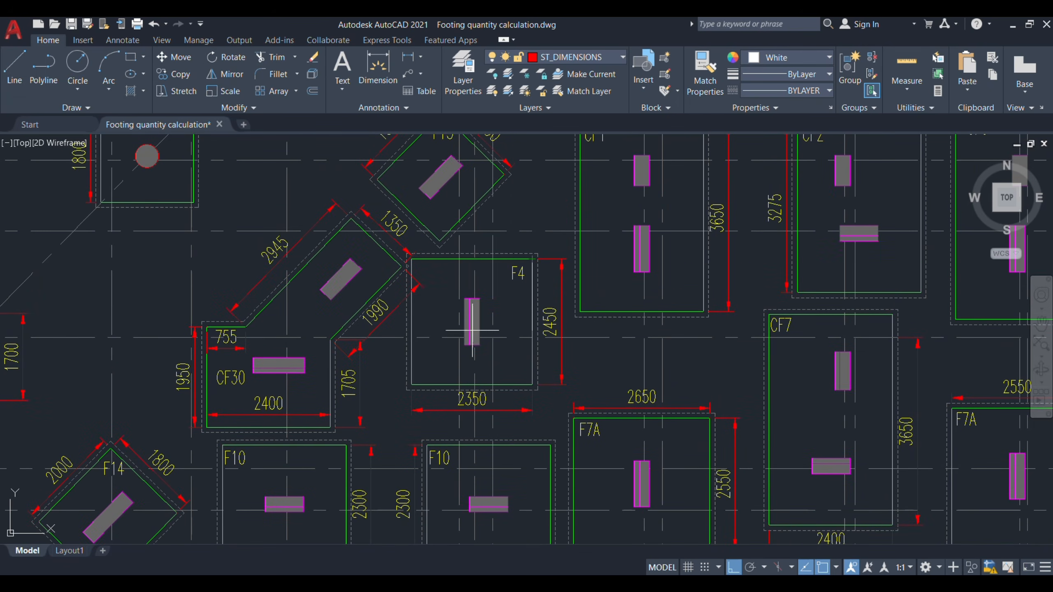
pyautogui.click(412, 385)
pyautogui.press('Escape')
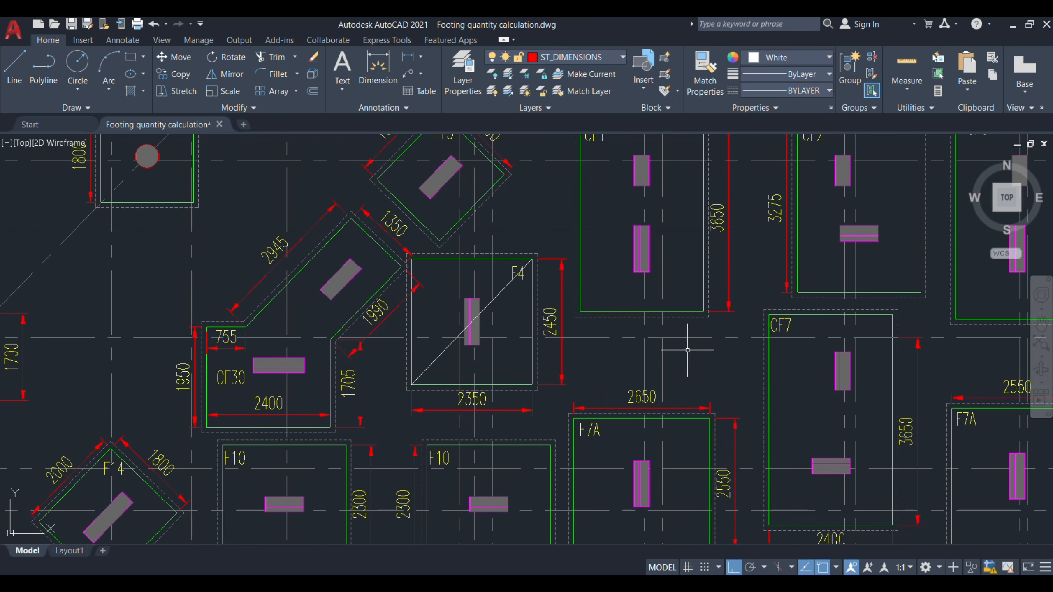
# Search the layout plan from the marked F4 past F3A and F5 up to CF26 for further F4 footings.
pyautogui.moveTo(697, 295)
pyautogui.mouseDown()
pyautogui.moveTo(655, 388)
pyautogui.moveTo(449, 292)
pyautogui.mouseUp()
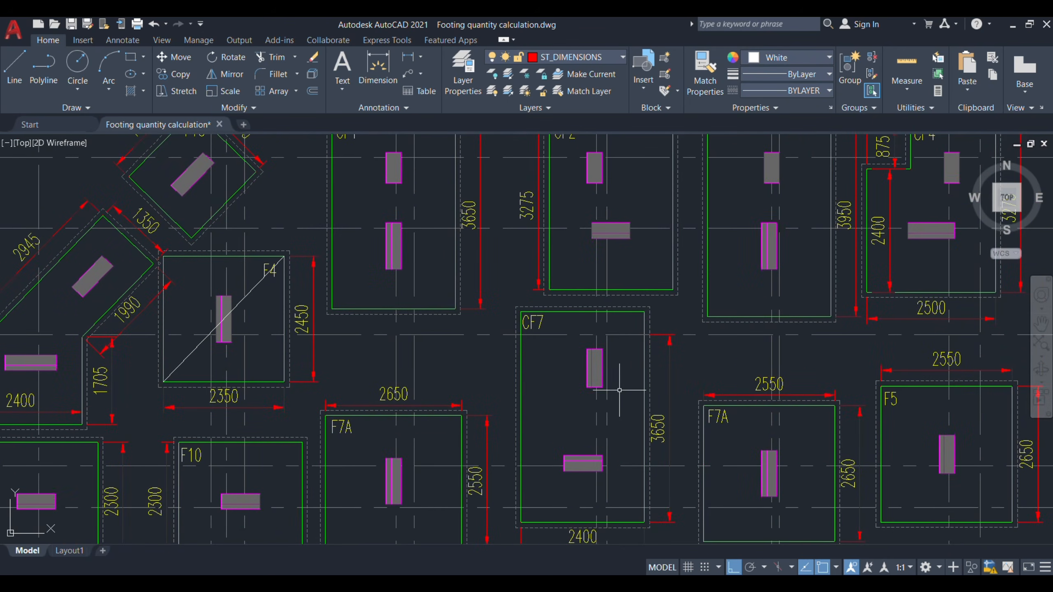
pyautogui.moveTo(622, 391); pyautogui.dragTo(490, 284)
pyautogui.moveTo(715, 435); pyautogui.dragTo(608, 190)
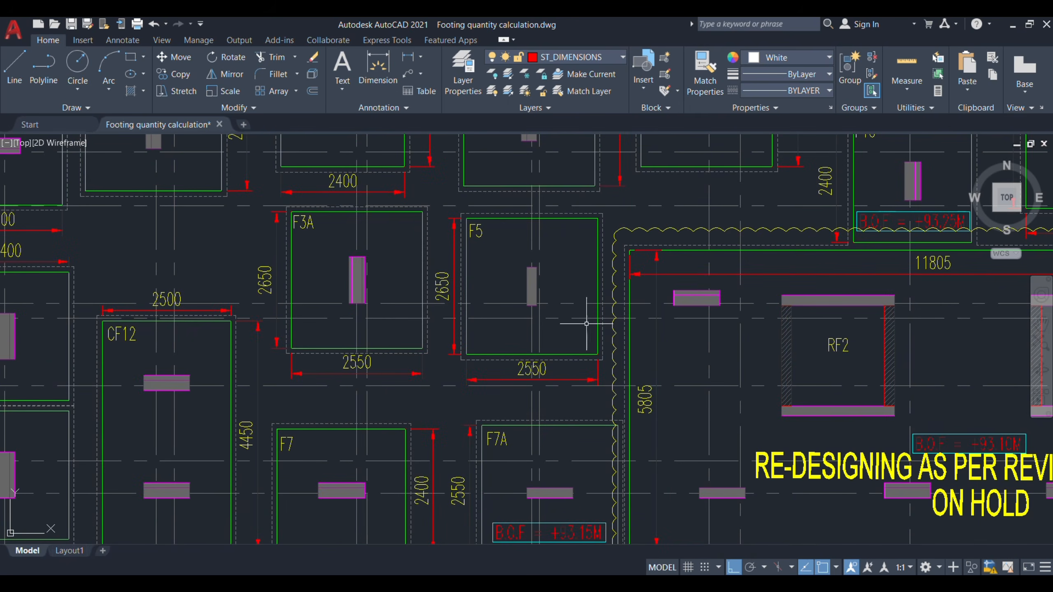
pyautogui.moveTo(625, 441)
pyautogui.mouseDown()
pyautogui.moveTo(622, 364)
pyautogui.moveTo(551, 259)
pyautogui.mouseUp()
pyautogui.moveTo(668, 423); pyautogui.dragTo(526, 324)
pyautogui.moveTo(830, 400); pyautogui.dragTo(619, 276)
pyautogui.moveTo(805, 400)
pyautogui.mouseDown()
pyautogui.moveTo(604, 370)
pyautogui.moveTo(411, 383)
pyautogui.mouseUp()
pyautogui.moveTo(783, 388)
pyautogui.mouseDown()
pyautogui.moveTo(552, 207)
pyautogui.moveTo(652, 513)
pyautogui.mouseUp()
pyautogui.moveTo(854, 284); pyautogui.dragTo(753, 486)
pyautogui.moveTo(740, 257); pyautogui.dragTo(770, 505)
pyautogui.moveTo(697, 299)
pyautogui.mouseDown()
pyautogui.moveTo(735, 377)
pyautogui.moveTo(848, 490)
pyautogui.mouseUp()
pyautogui.moveTo(526, 299); pyautogui.dragTo(557, 475)
pyautogui.moveTo(672, 270); pyautogui.dragTo(740, 458)
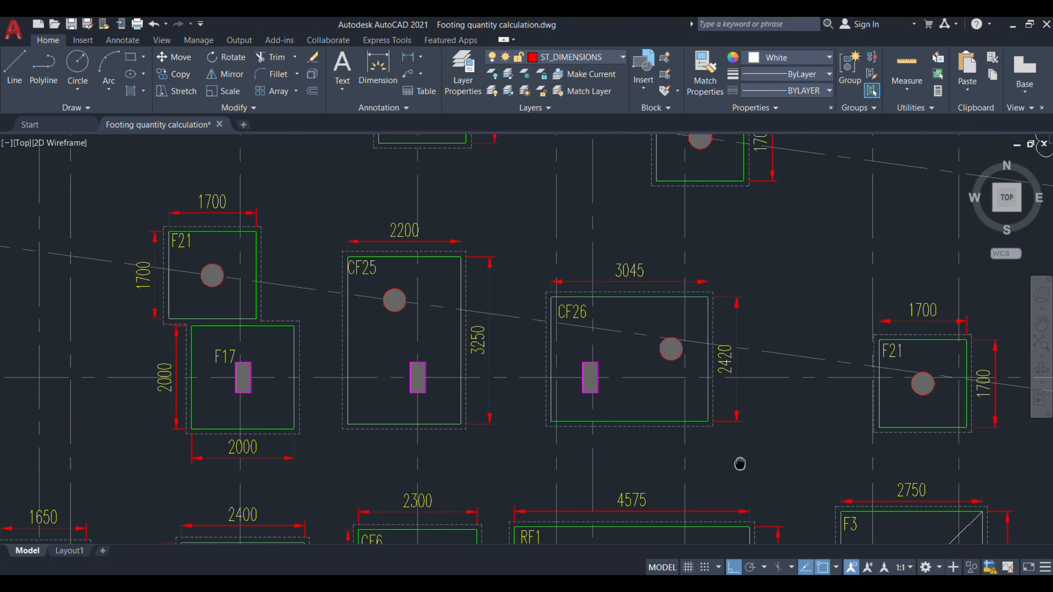
# Search the layout plan past the F21 and F17 footings and back around the marked F4 for more F4 footings.
pyautogui.moveTo(352, 406); pyautogui.dragTo(756, 420)
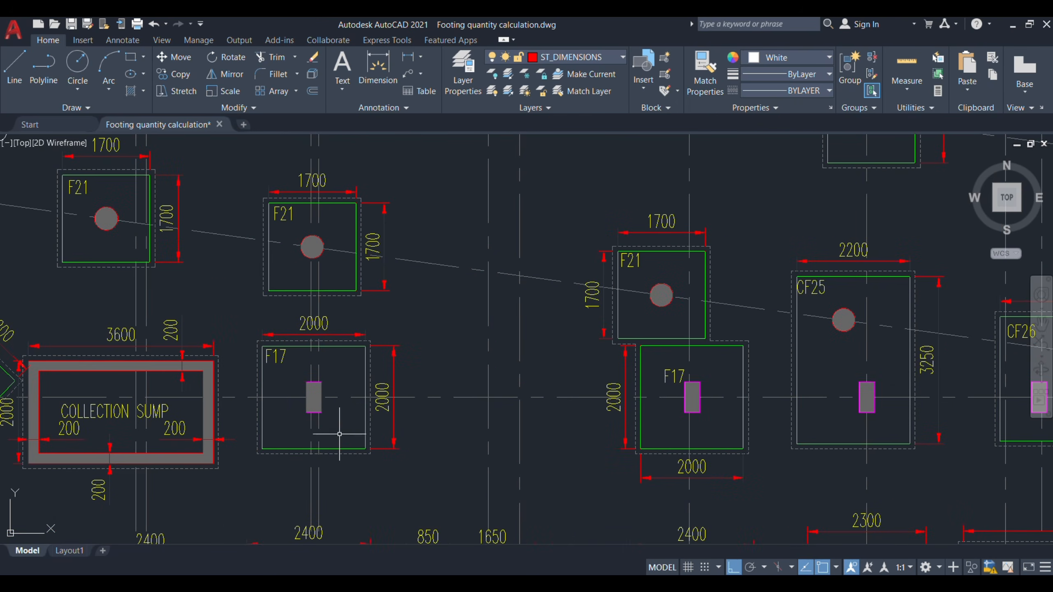
pyautogui.moveTo(339, 434); pyautogui.dragTo(748, 238)
pyautogui.moveTo(613, 486); pyautogui.dragTo(687, 282)
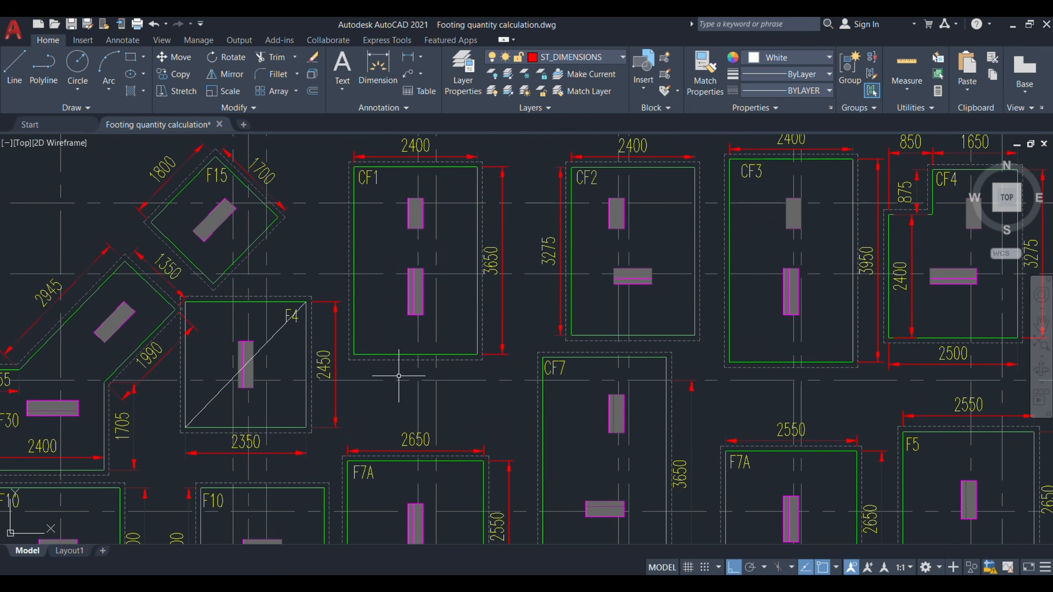
pyautogui.moveTo(241, 476)
pyautogui.mouseDown()
pyautogui.moveTo(452, 376)
pyautogui.moveTo(598, 257)
pyautogui.mouseUp()
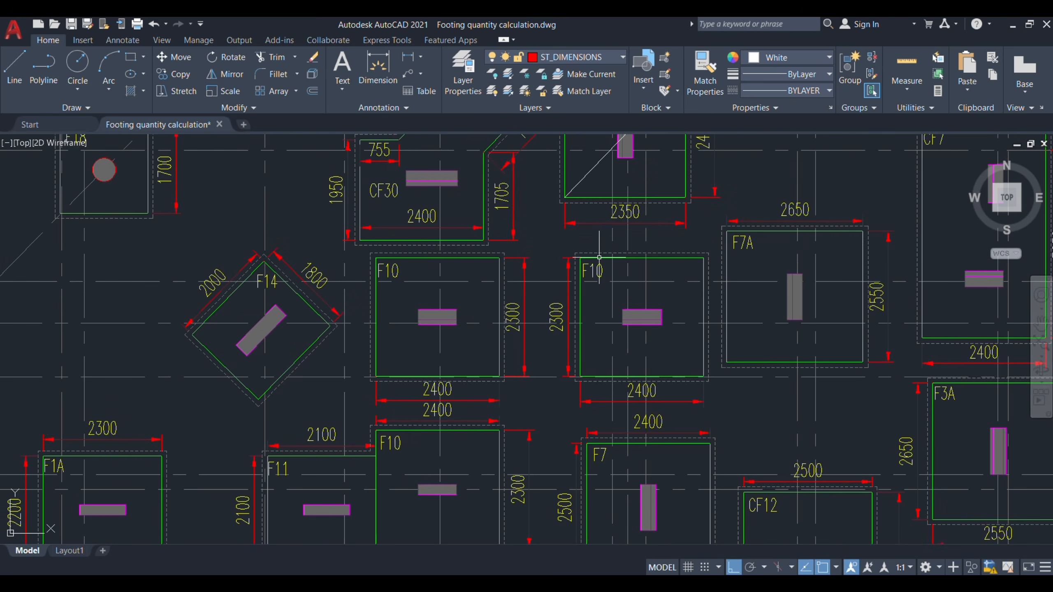
pyautogui.moveTo(535, 453); pyautogui.dragTo(530, 354)
pyautogui.moveTo(584, 420)
pyautogui.mouseDown()
pyautogui.moveTo(513, 396)
pyautogui.moveTo(470, 445)
pyautogui.mouseUp()
pyautogui.moveTo(693, 250); pyautogui.dragTo(613, 367)
# Switch to Excel and set the number of items to 1 for F4's longer and shorter bars in C20 and C21.
pyautogui.click(666, 536)
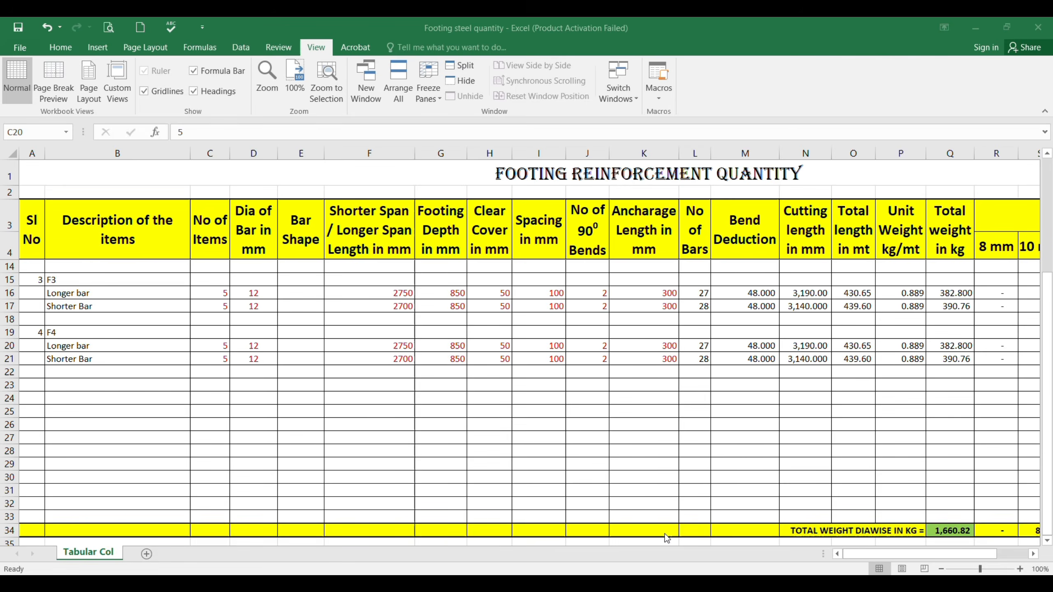
pyautogui.write('1')
pyautogui.press('Return')
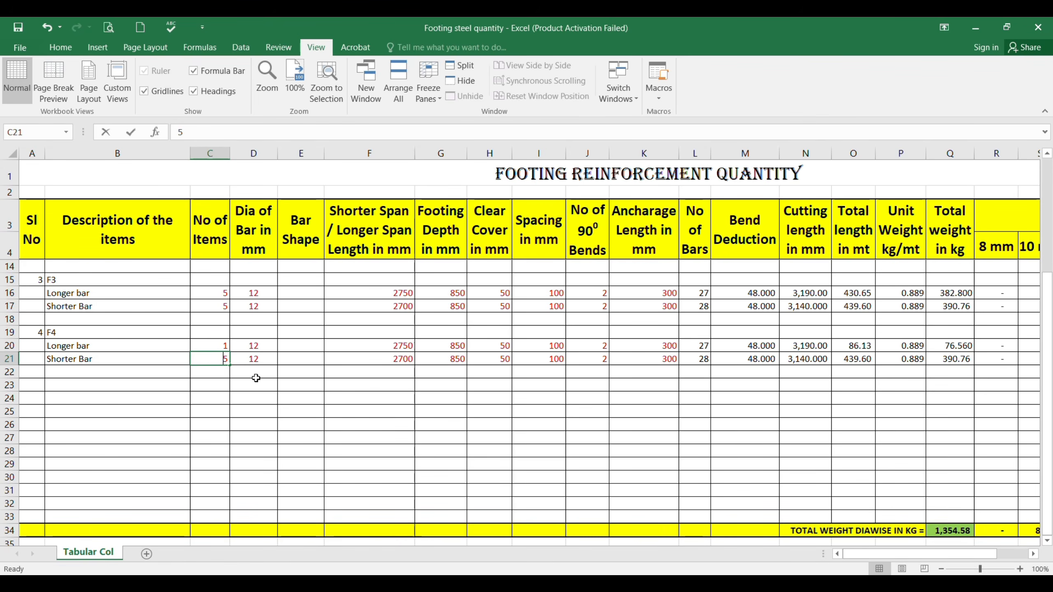
pyautogui.write('1')
pyautogui.press('Return')
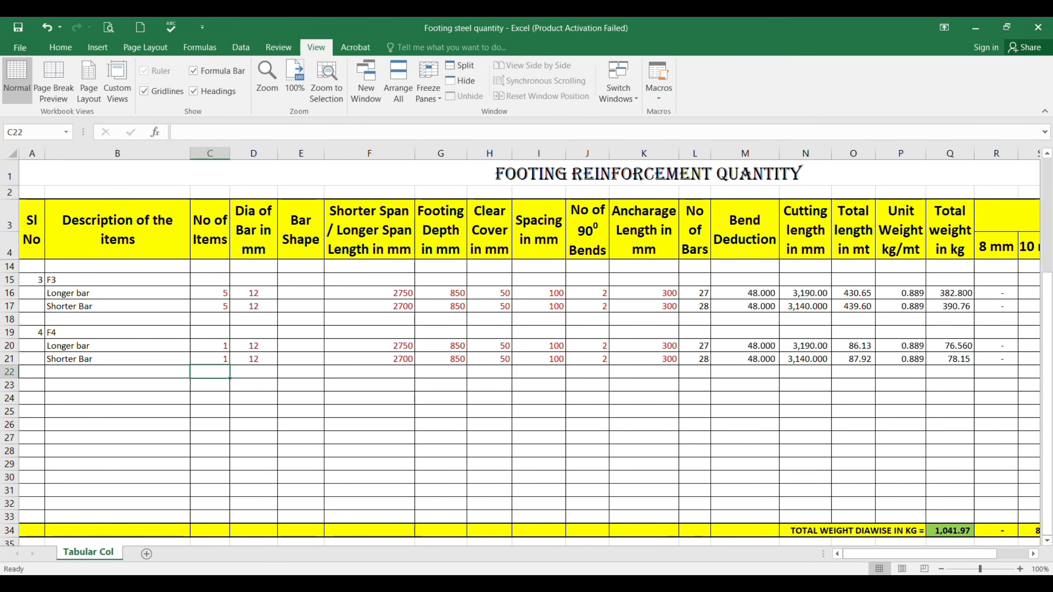
# Recheck the AutoCAD layout plan around F4, F7A and F5, and return to F4's bar diameter cell D20 in Excel.
pyautogui.click(705, 553)
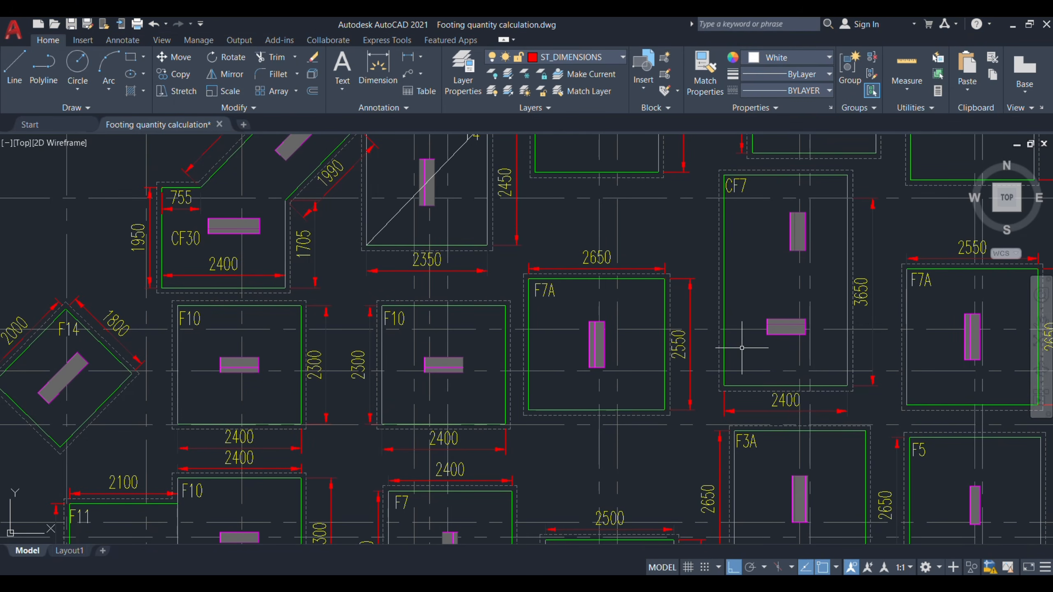
pyautogui.moveTo(860, 315); pyautogui.dragTo(678, 383)
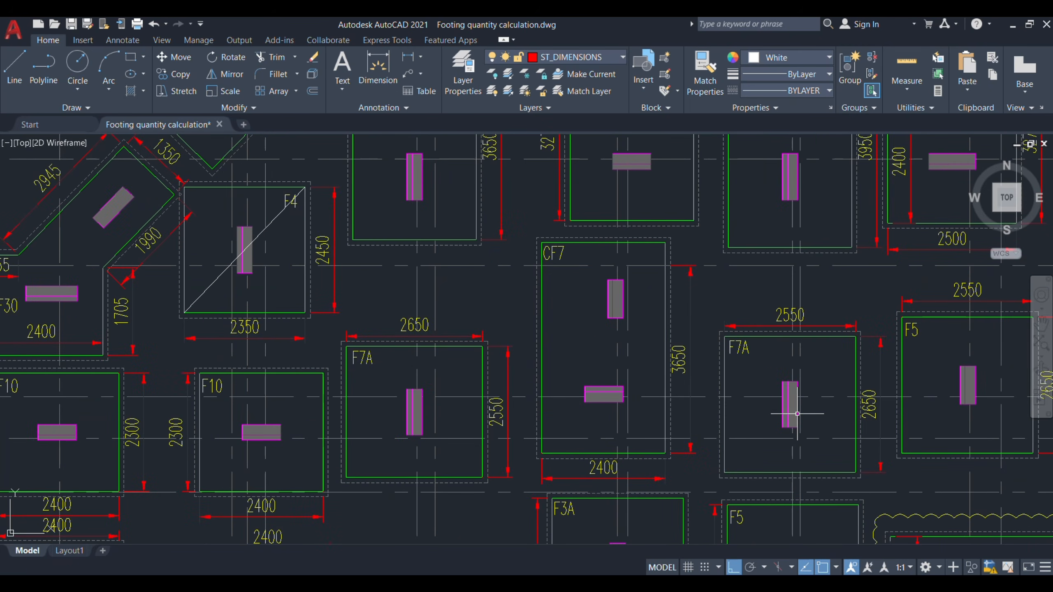
pyautogui.moveTo(900, 391); pyautogui.dragTo(627, 298)
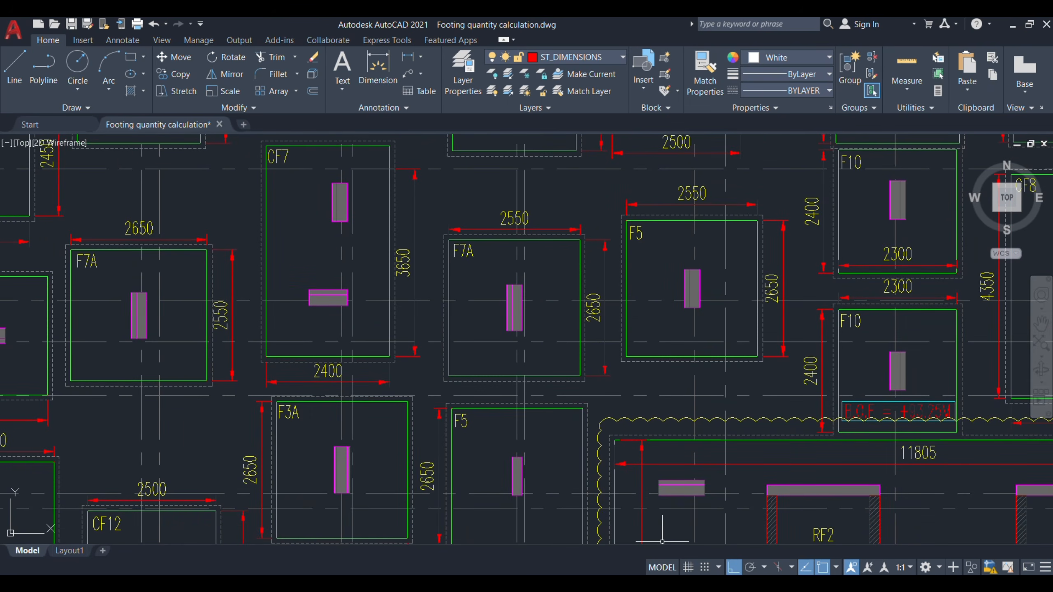
pyautogui.moveTo(680, 574)
pyautogui.click(679, 519)
pyautogui.click(200, 342)
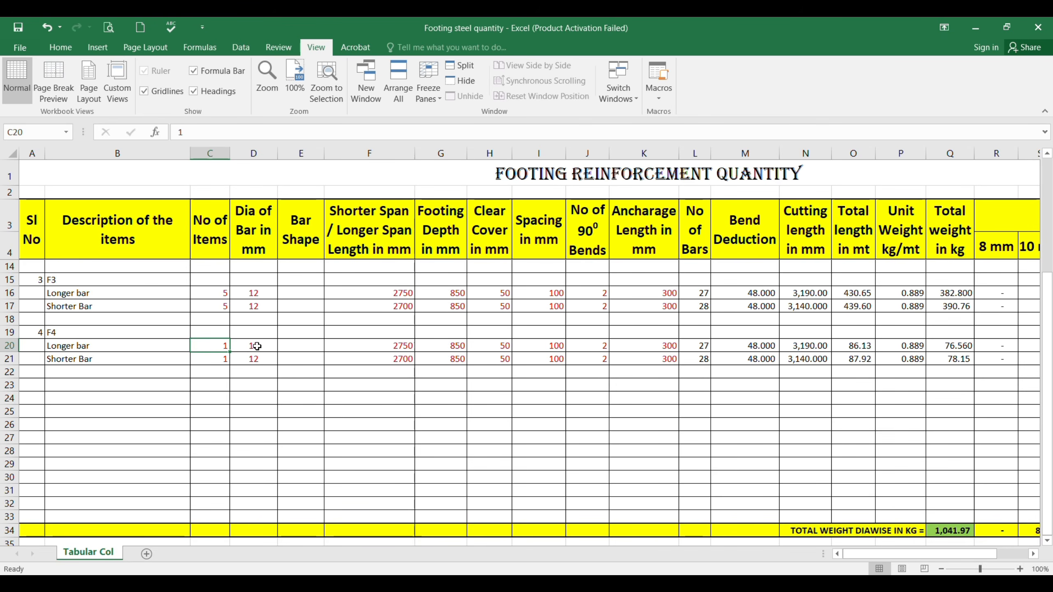
pyautogui.click(257, 346)
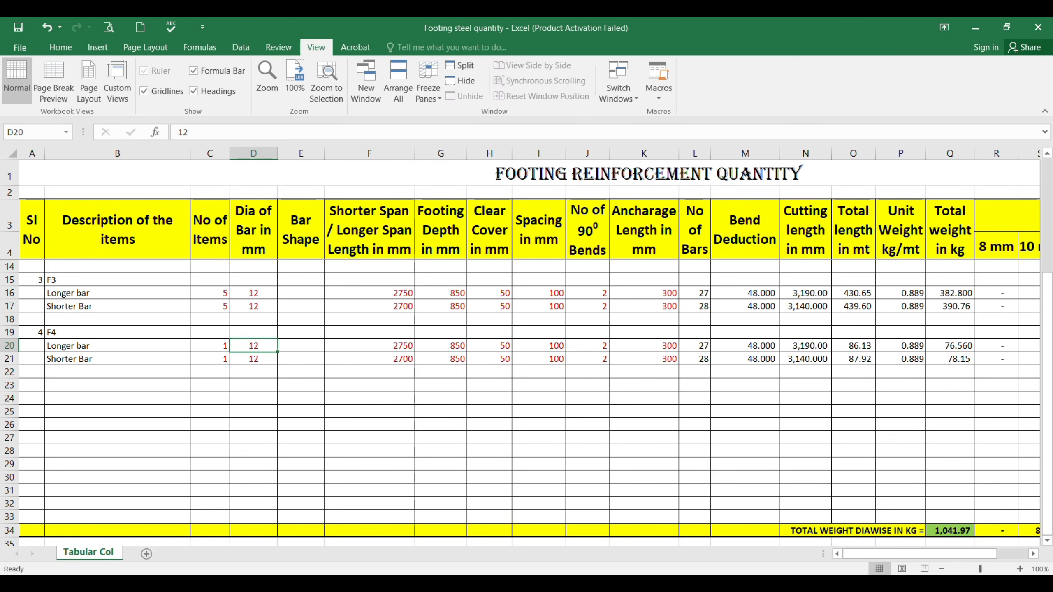
# Switch to AutoCAD and examine F4's size and reinforcement in the footing schedule.
pyautogui.moveTo(709, 581)
pyautogui.click(717, 533)
pyautogui.scroll(-8, 446, 344)
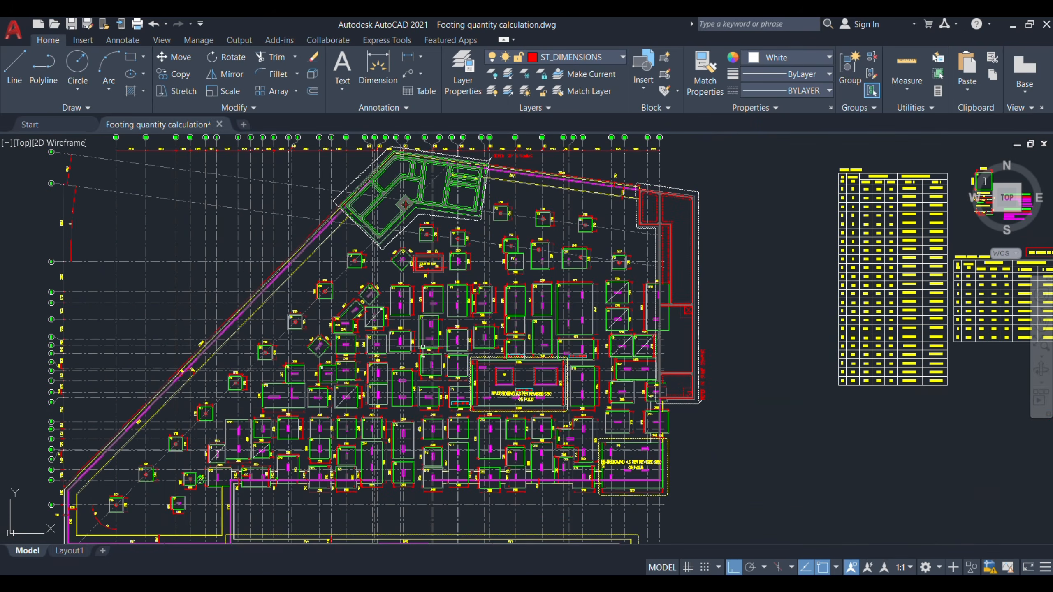
pyautogui.scroll(-3, 423, 346)
pyautogui.scroll(5, 742, 289)
pyautogui.scroll(2, 800, 240)
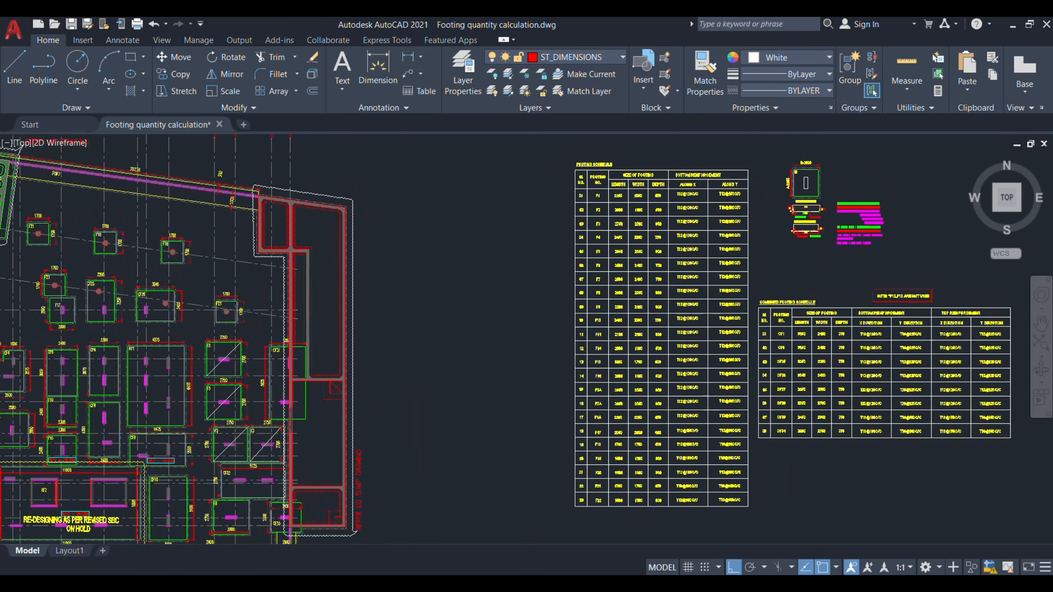
pyautogui.scroll(5, 754, 256)
pyautogui.scroll(2, 411, 278)
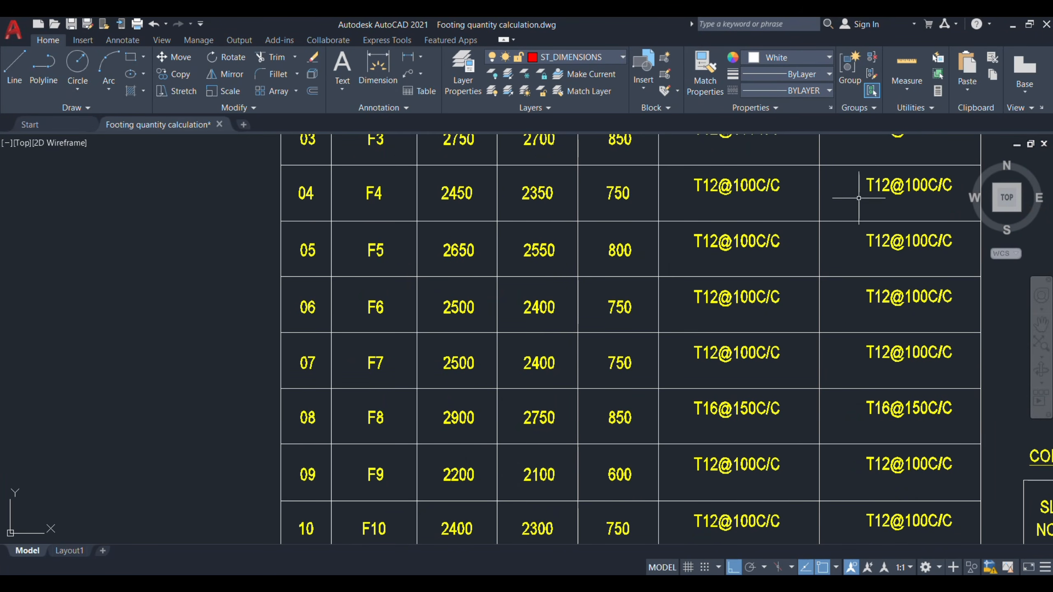
# Switch to Excel and set F4's span lengths from the AutoCAD schedule: 2450 mm for the longer bar (F20) and 2350 mm for the shorter bar (F21).
pyautogui.click(677, 512)
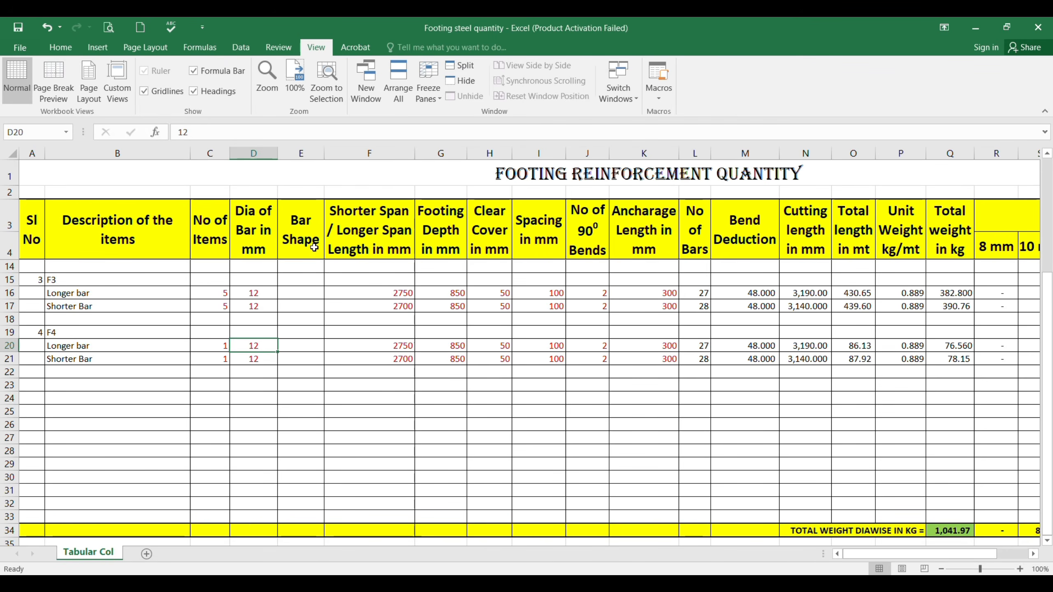
pyautogui.click(304, 233)
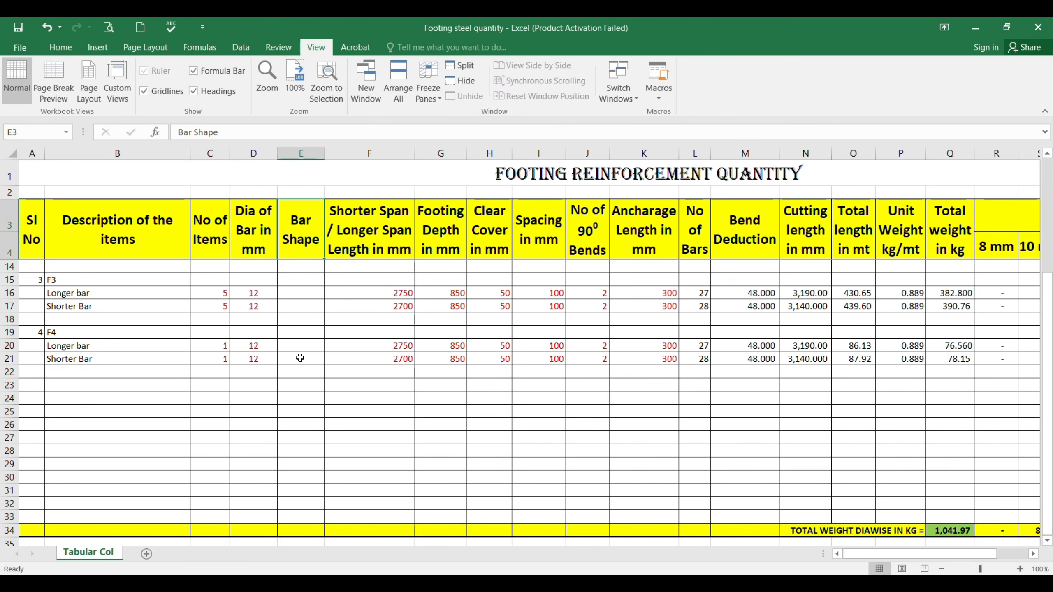
pyautogui.click(363, 346)
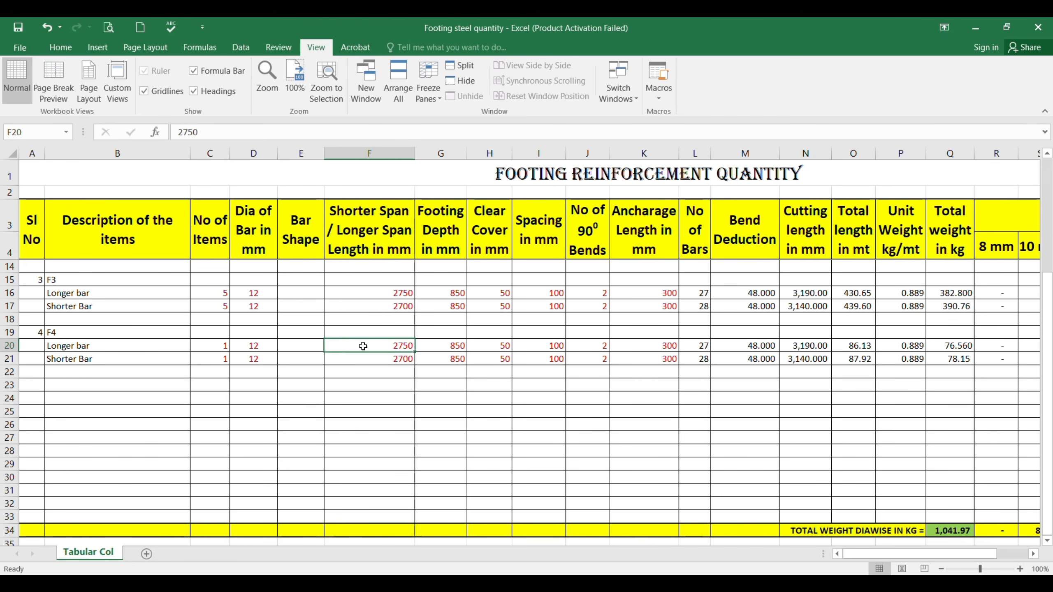
pyautogui.click(709, 525)
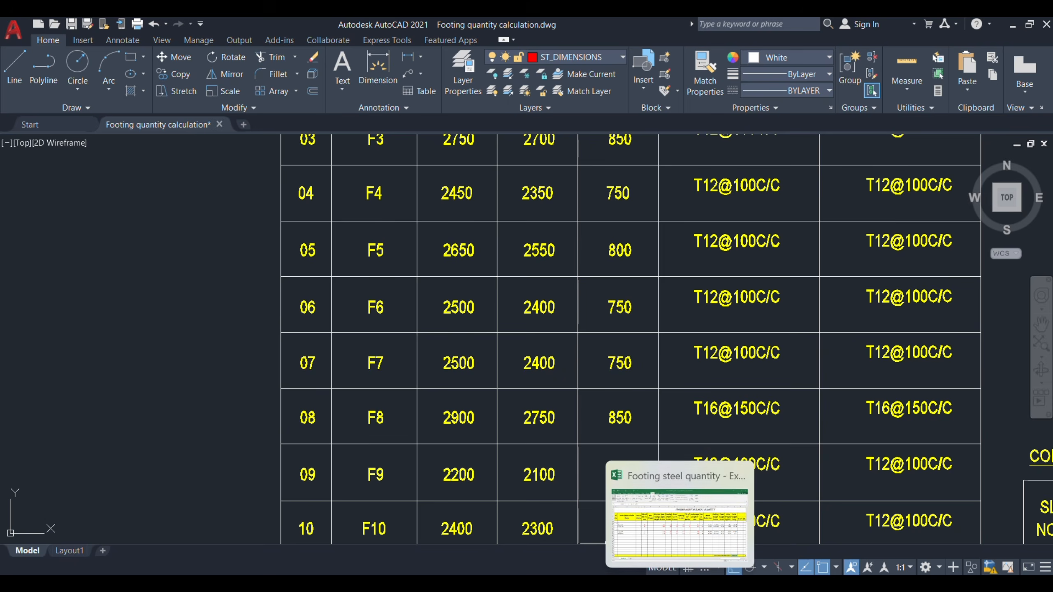
pyautogui.click(680, 520)
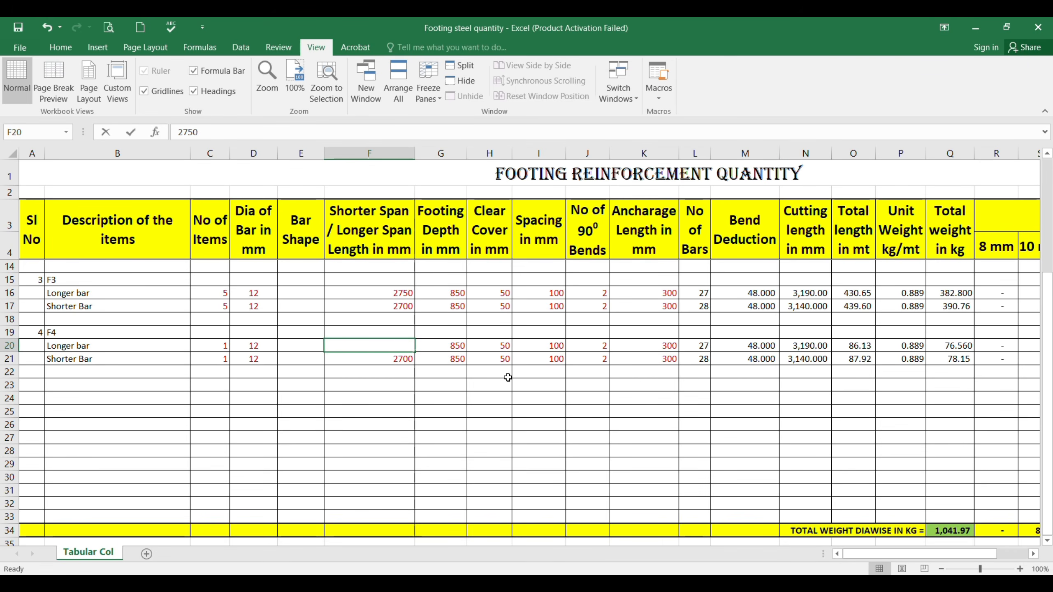
pyautogui.write('2450')
pyautogui.press('Return')
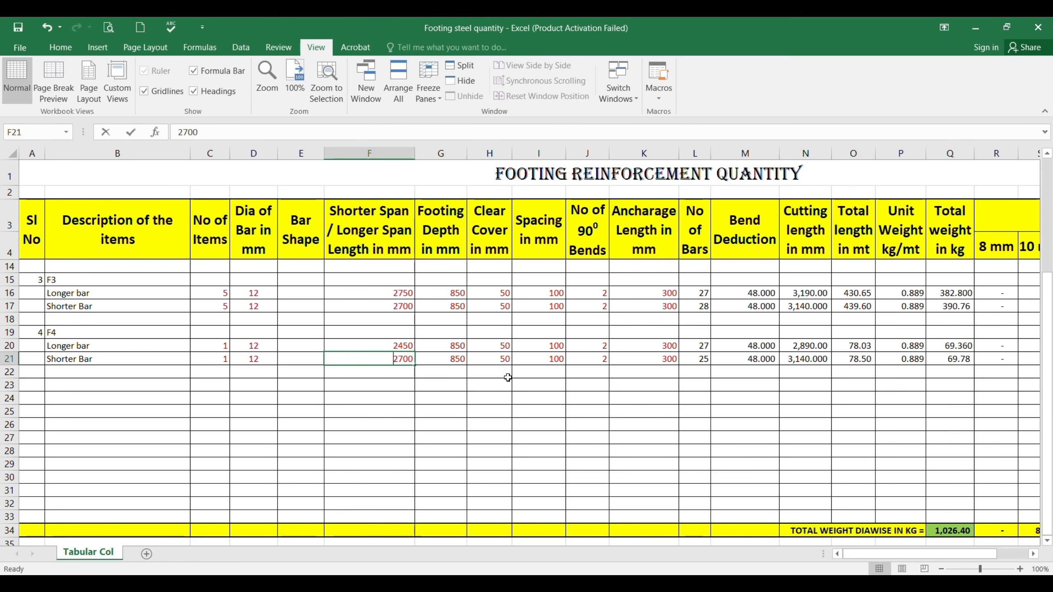
pyautogui.write('2350')
pyautogui.press('Return')
# Check F4's depth in the AutoCAD schedule and set the footing depth to 750 mm for both bars in G20 and G21.
pyautogui.click(446, 344)
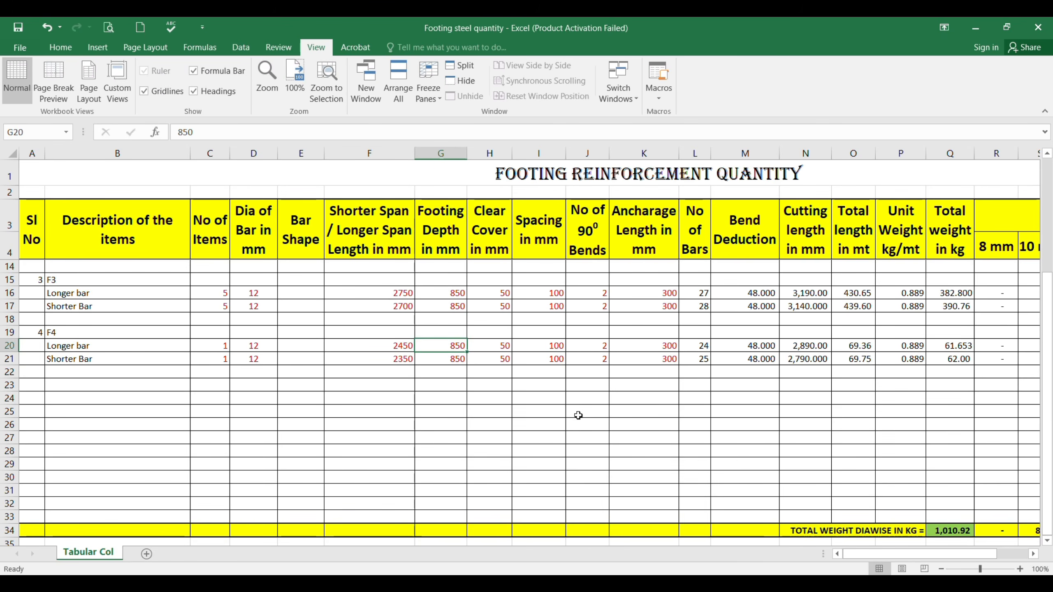
pyautogui.click(688, 508)
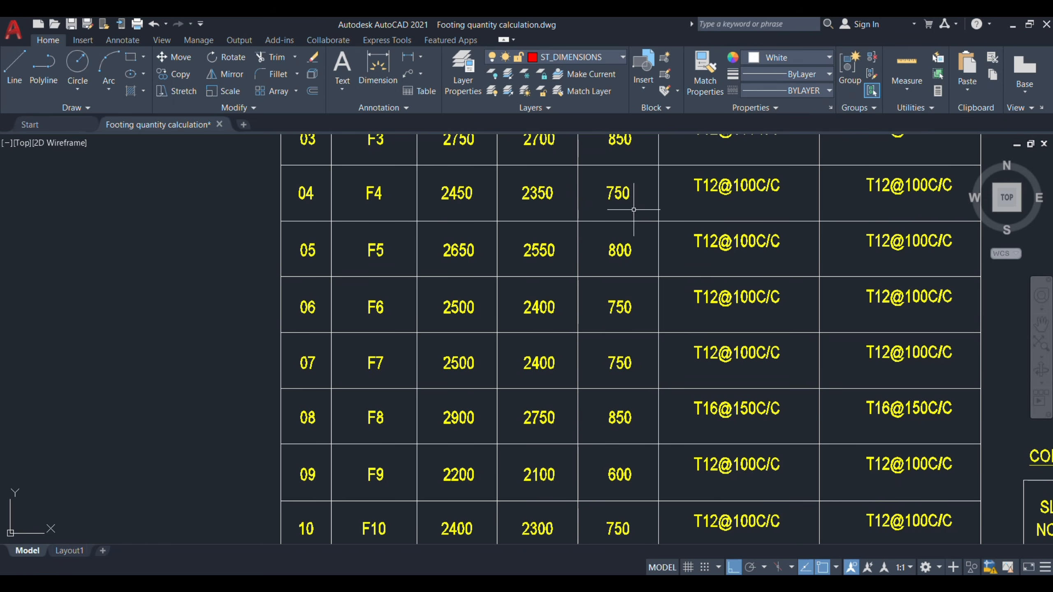
pyautogui.click(684, 582)
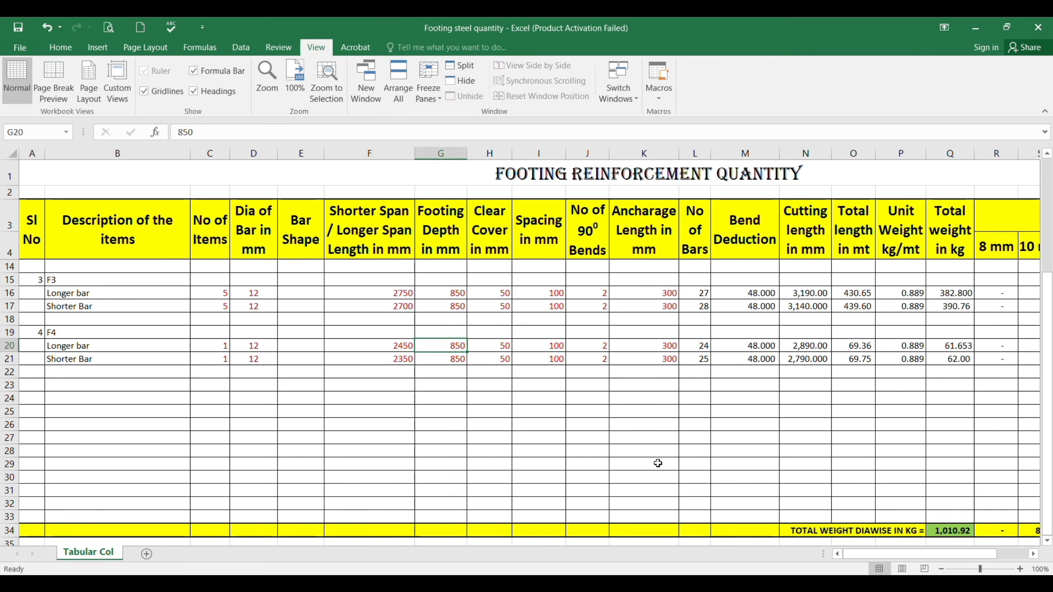
pyautogui.write('750')
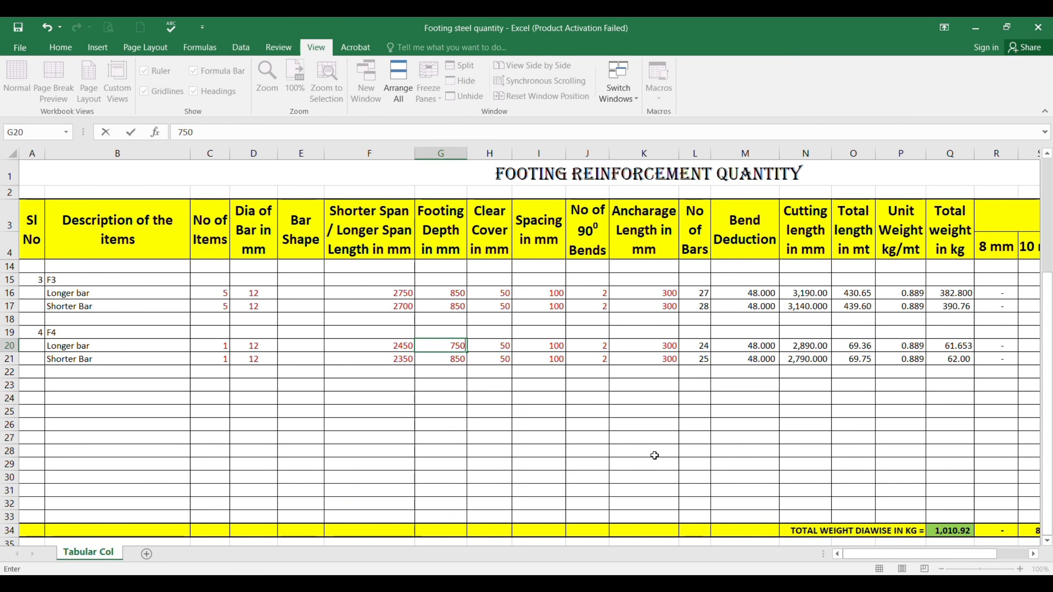
pyautogui.press('Return')
pyautogui.press('F2')
pyautogui.press('Delete')
pyautogui.write('7')
pyautogui.press('Return')
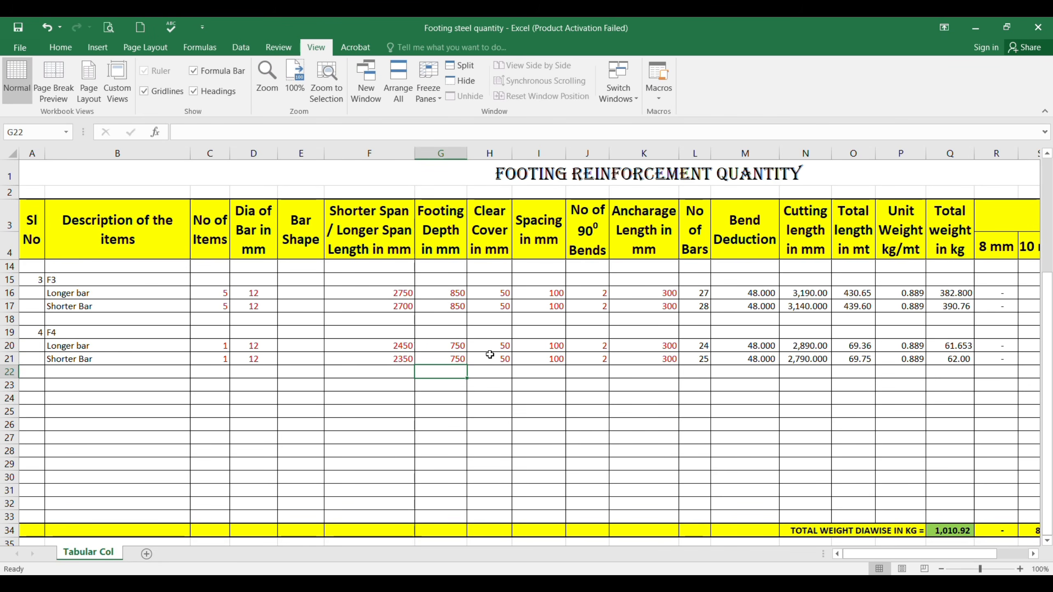
# Check F4's bar spacing against the AutoCAD schedule, and review its number of 90° bends and anchorage length in Excel.
pyautogui.click(539, 345)
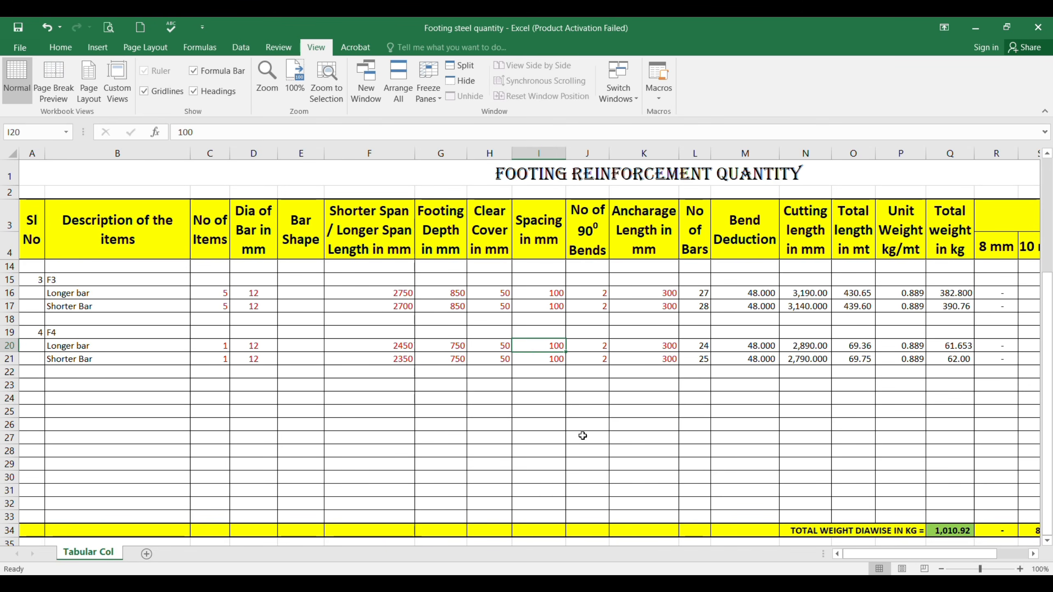
pyautogui.click(699, 585)
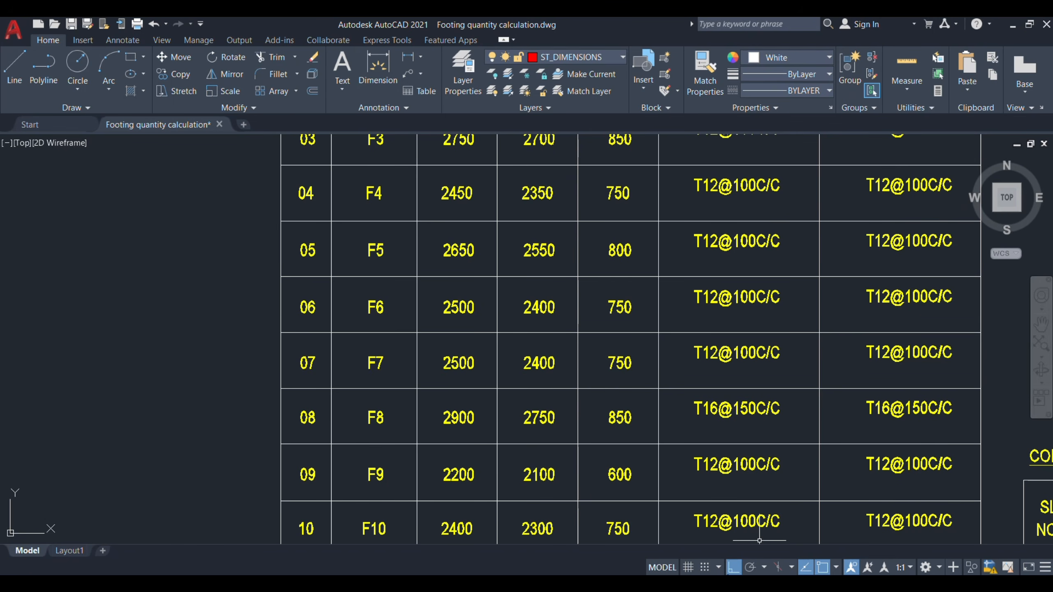
pyautogui.click(676, 585)
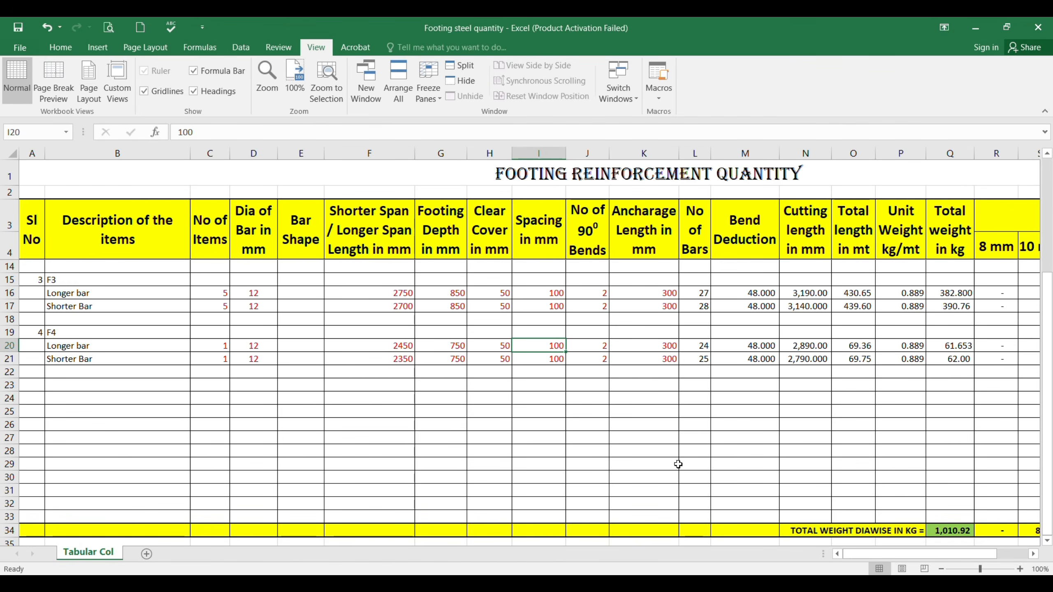
pyautogui.click(602, 345)
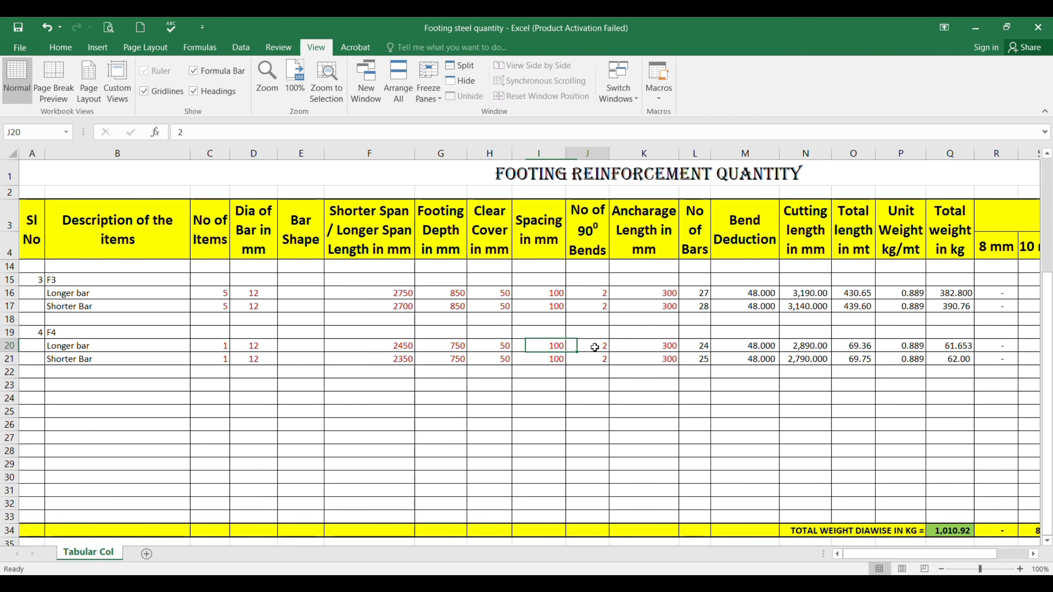
pyautogui.click(650, 348)
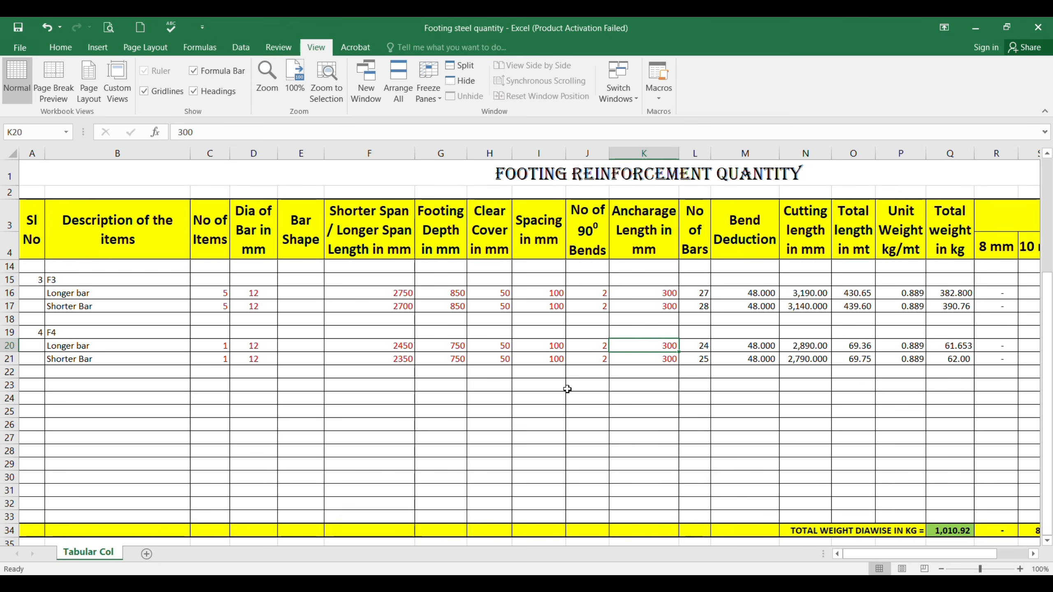
# Review the total and diameter-wise steel weights in row 34 and the weight entries for footings F1 to F4.
pyautogui.click(1033, 554)
pyautogui.click(1033, 553)
pyautogui.click(1033, 554)
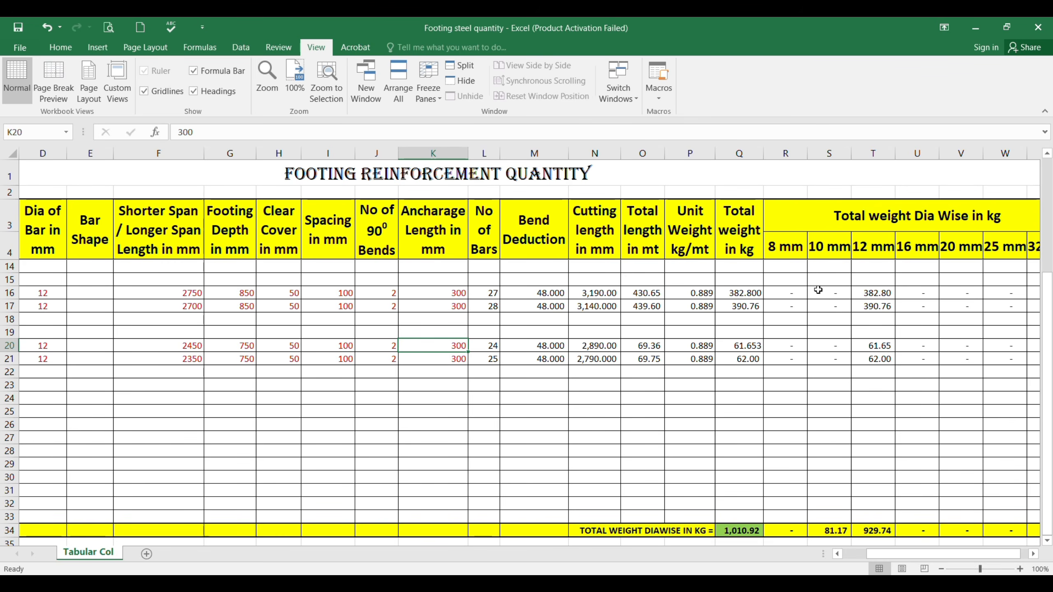
pyautogui.scroll(-2, 872, 540)
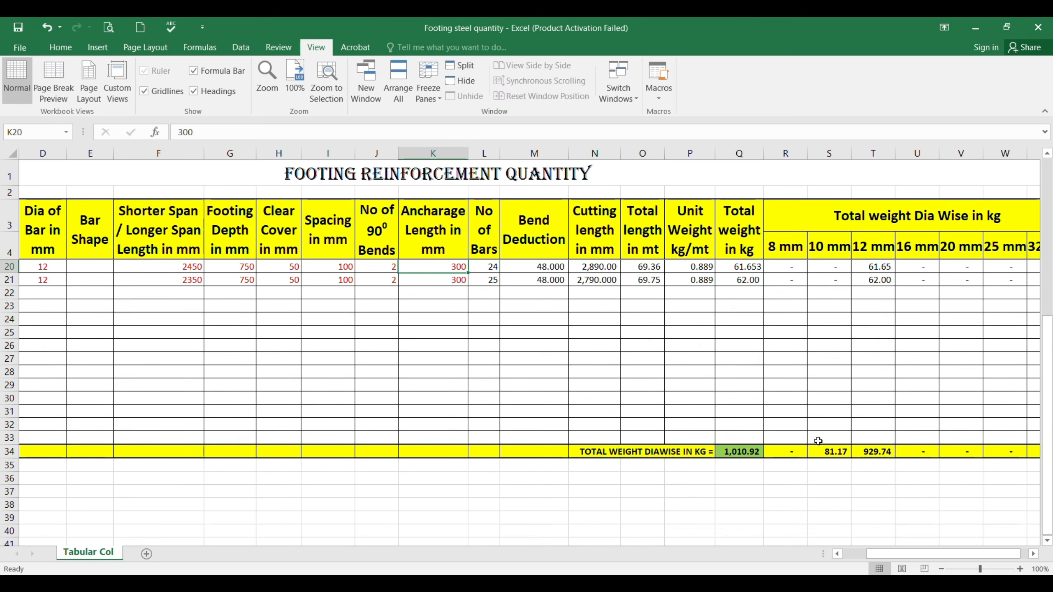
pyautogui.click(739, 453)
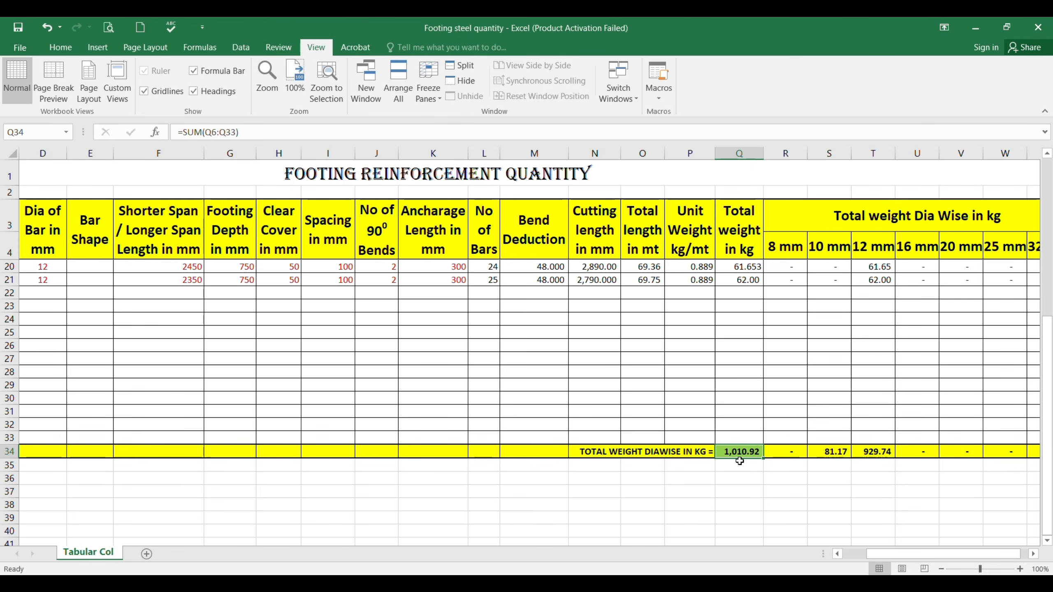
pyautogui.click(788, 451)
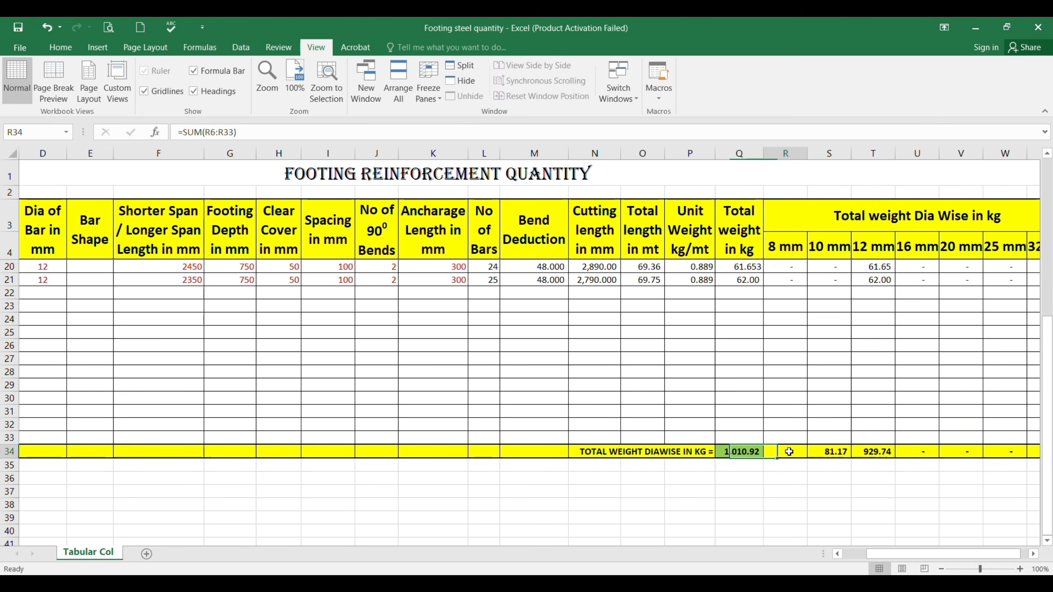
pyautogui.moveTo(789, 451); pyautogui.dragTo(960, 448)
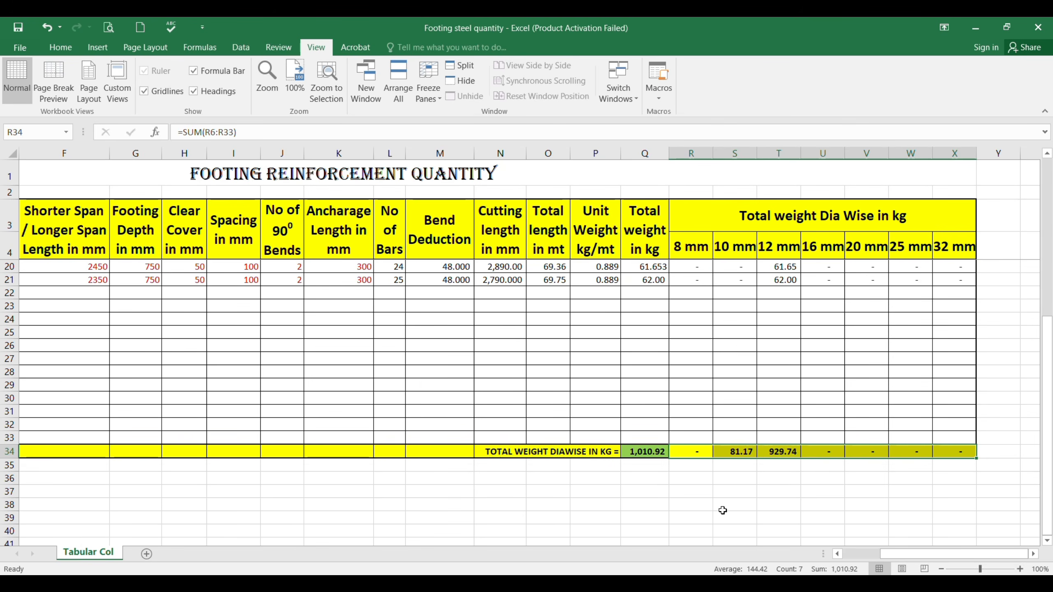
pyautogui.scroll(4, 722, 510)
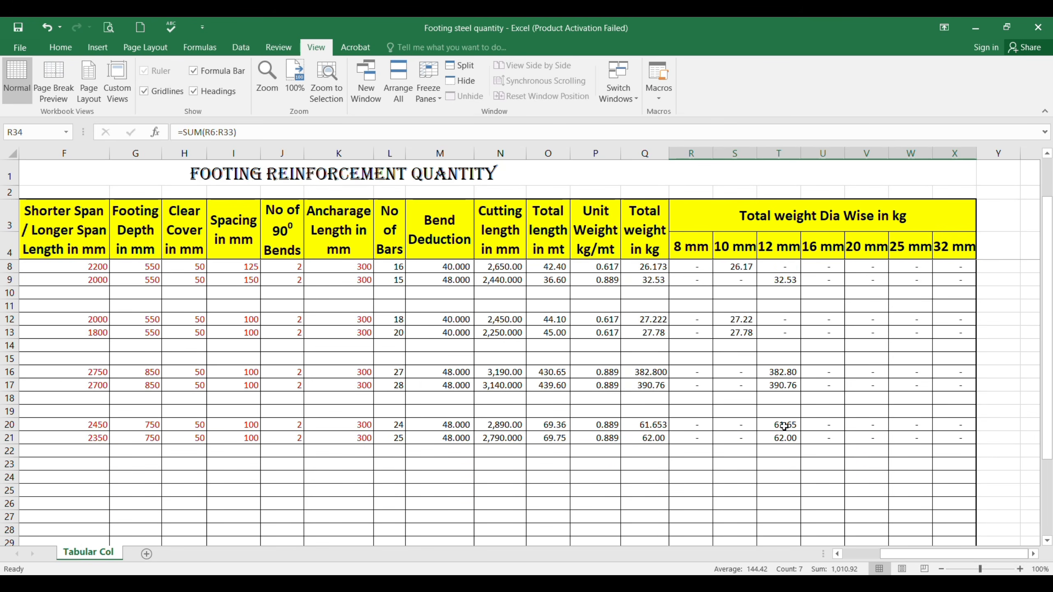
pyautogui.scroll(1, 795, 427)
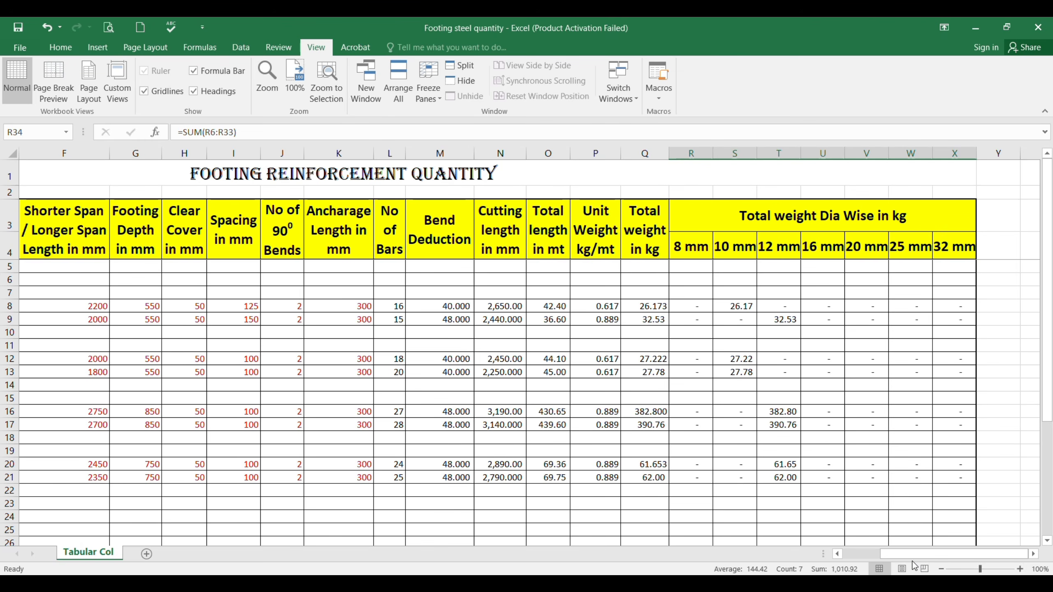
pyautogui.moveTo(902, 554); pyautogui.dragTo(858, 554)
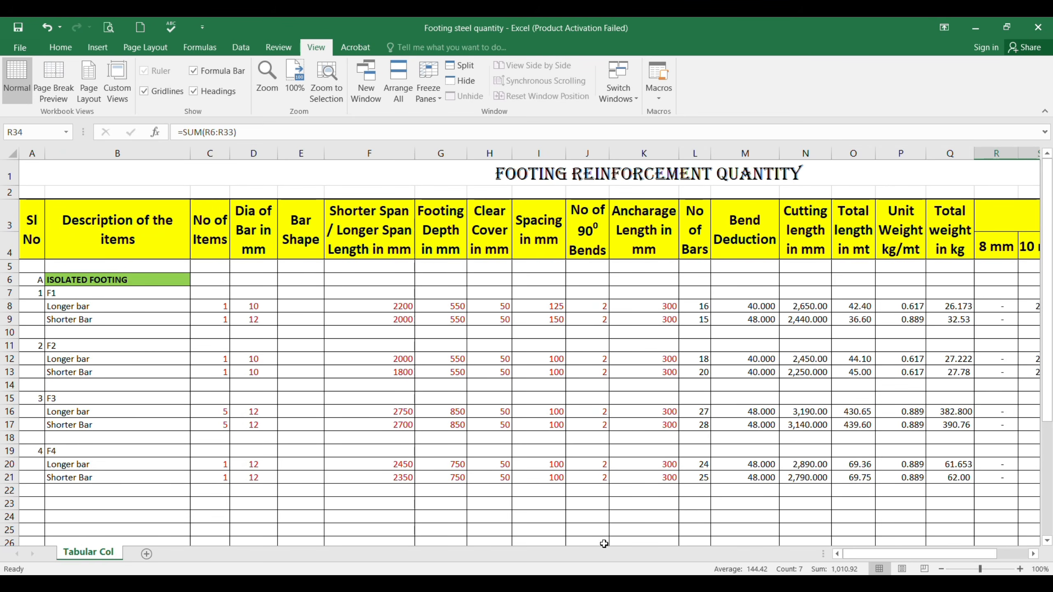
# Switch to AutoCAD to view the complete isolated and combined footing schedules, and return to the Excel quantity sheet.
pyautogui.click(705, 519)
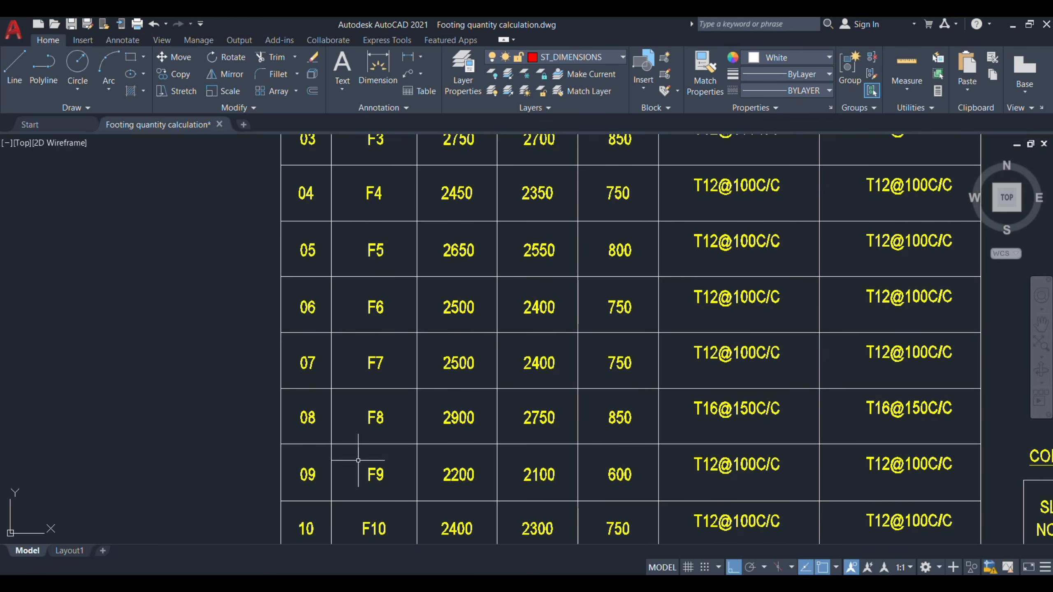
pyautogui.moveTo(71, 371); pyautogui.dragTo(137, 364)
pyautogui.scroll(2, 141, 418)
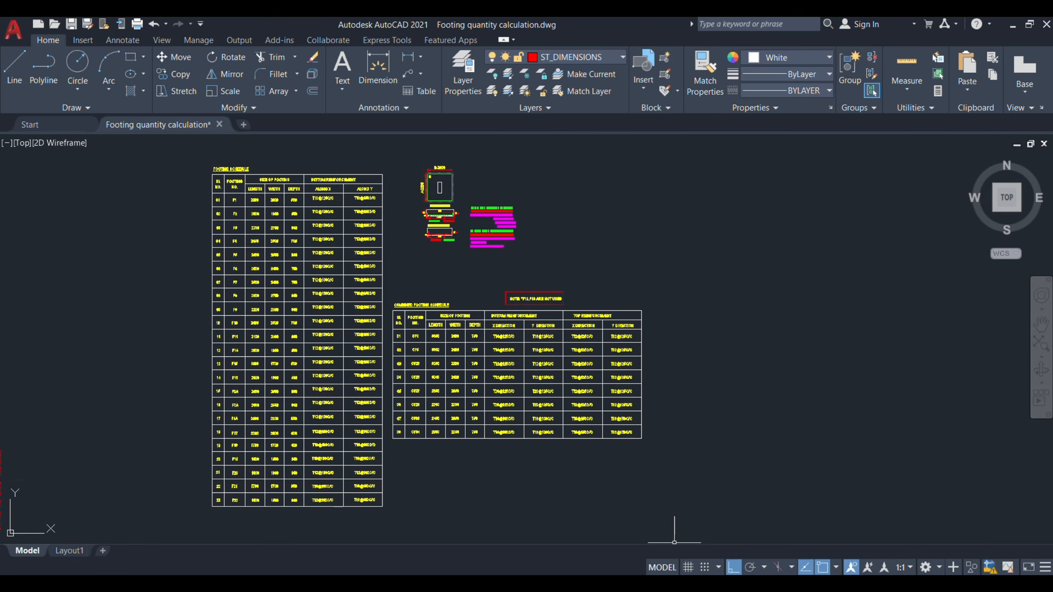
pyautogui.click(677, 548)
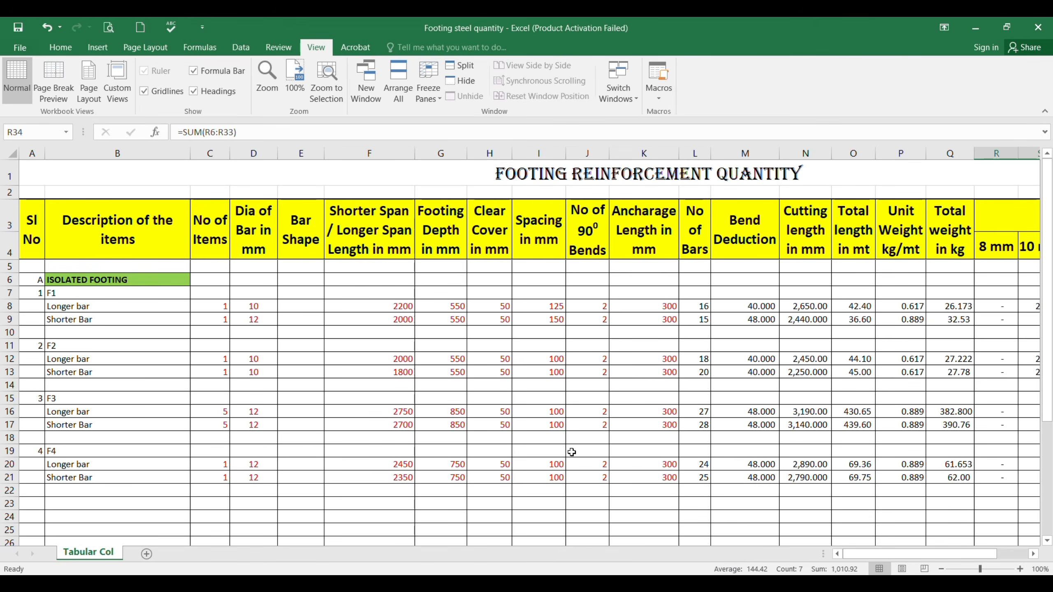